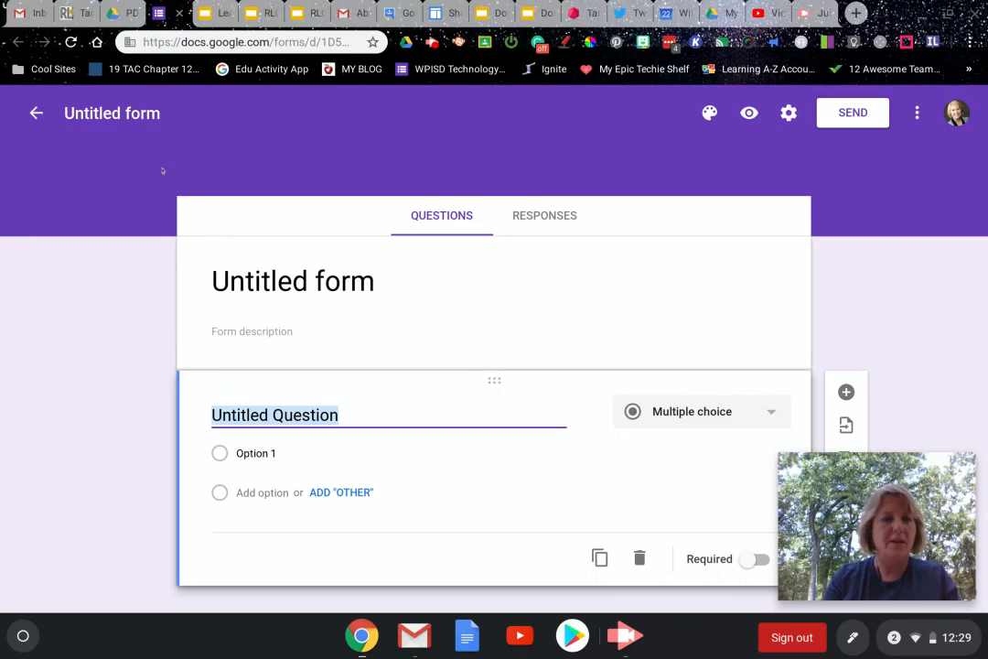
# - Set the form's title to "Learning Google Apps"
pyautogui.click(136, 112)
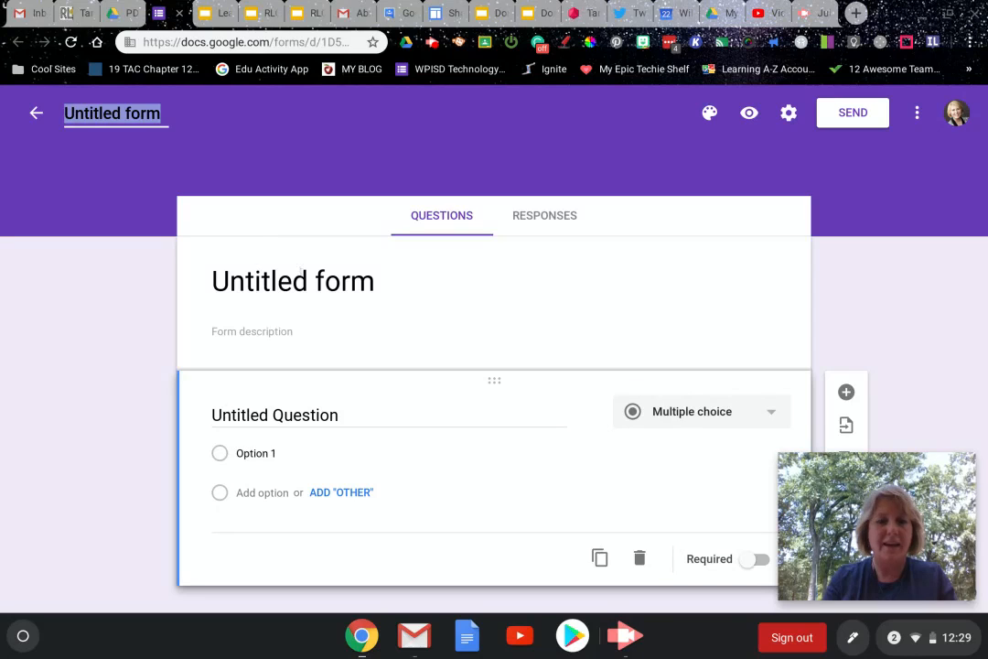
pyautogui.click(301, 269)
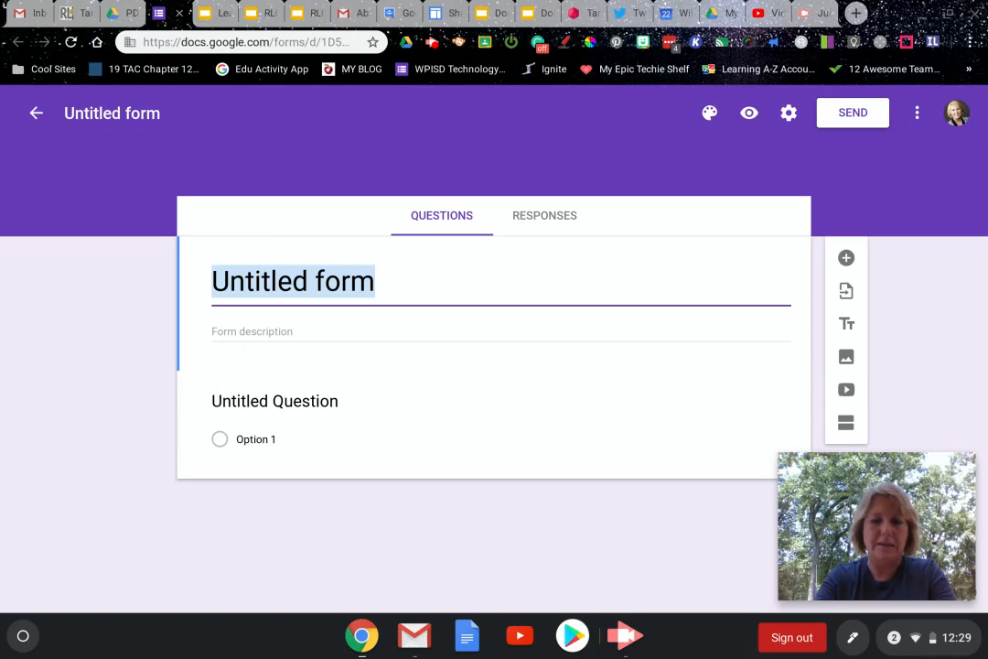
pyautogui.write('Learning ')
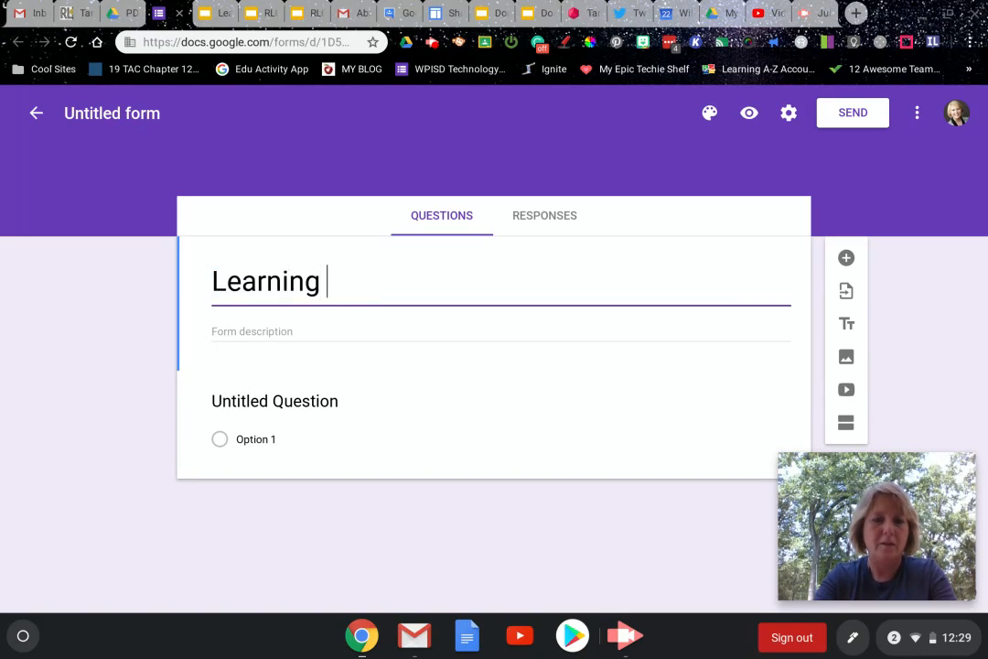
pyautogui.write('Google Apps')
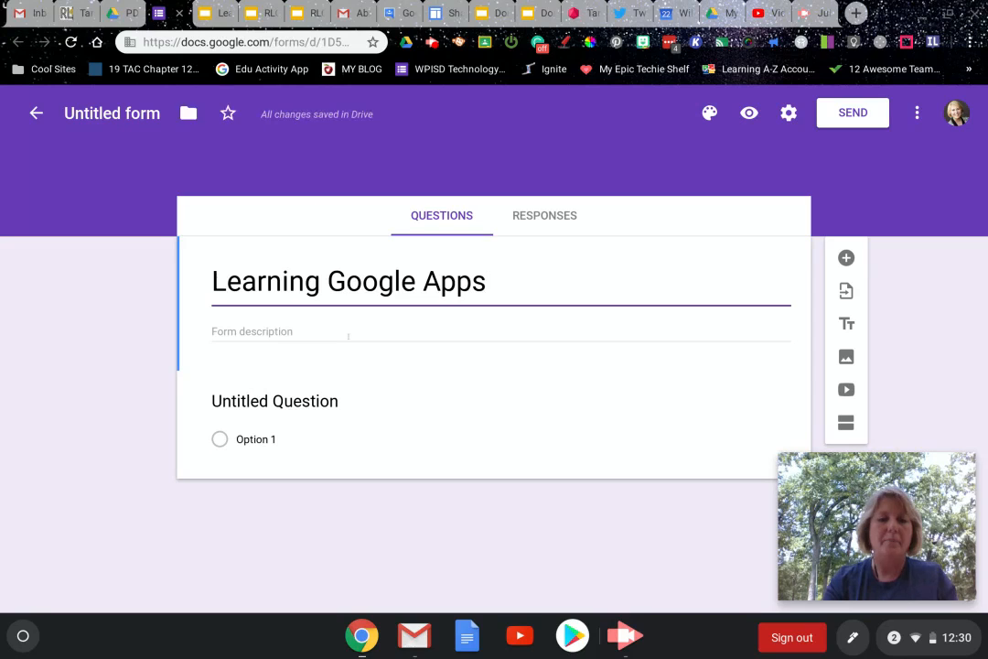
# - Name the form file after its title and enter "Not really!" as the form description
pyautogui.click(348, 335)
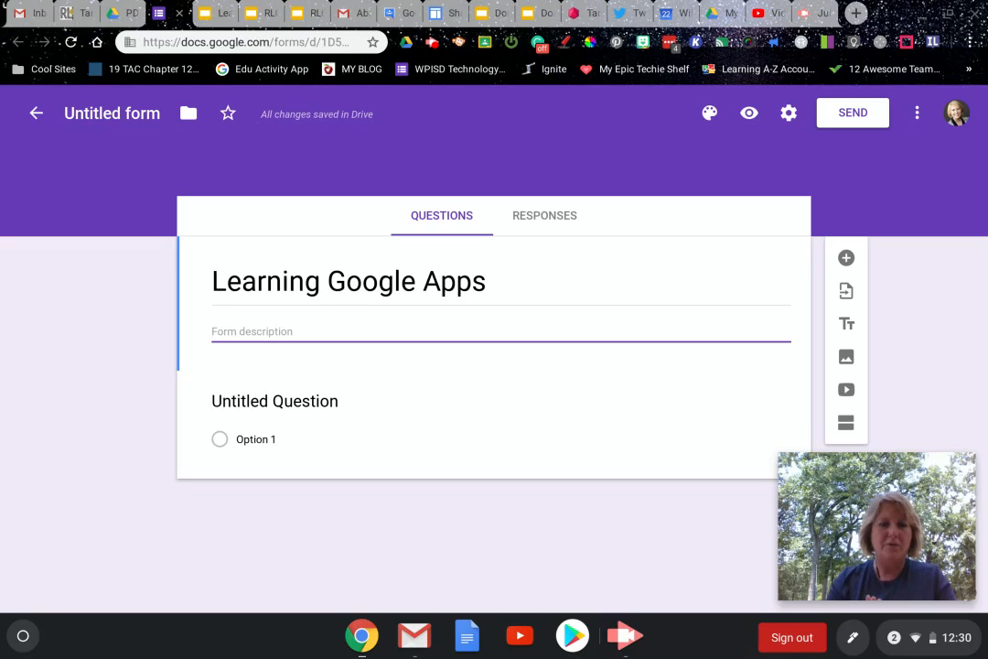
pyautogui.click(128, 113)
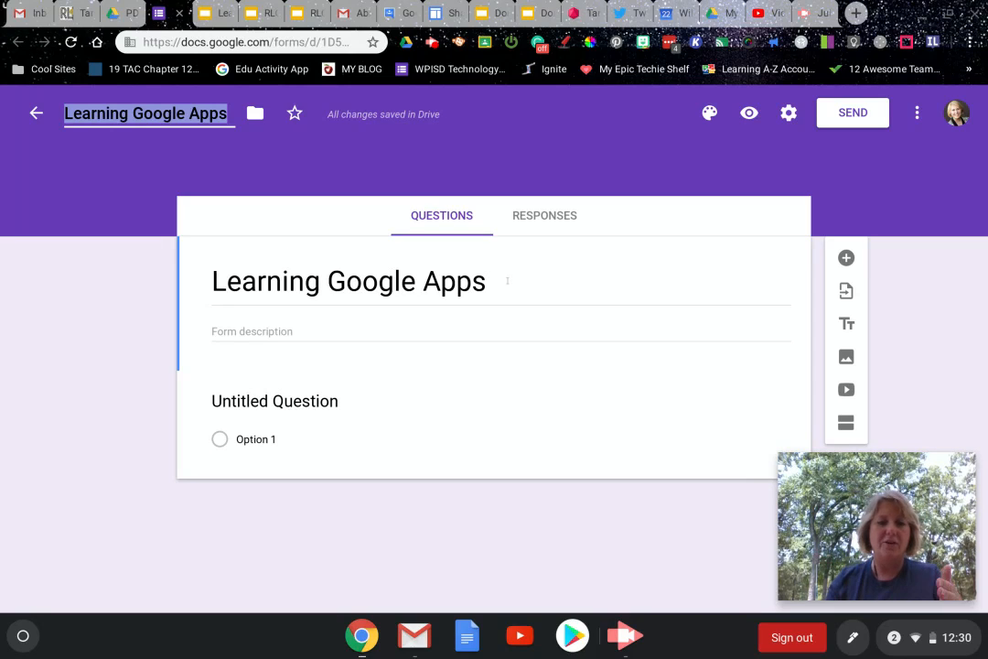
pyautogui.click(346, 324)
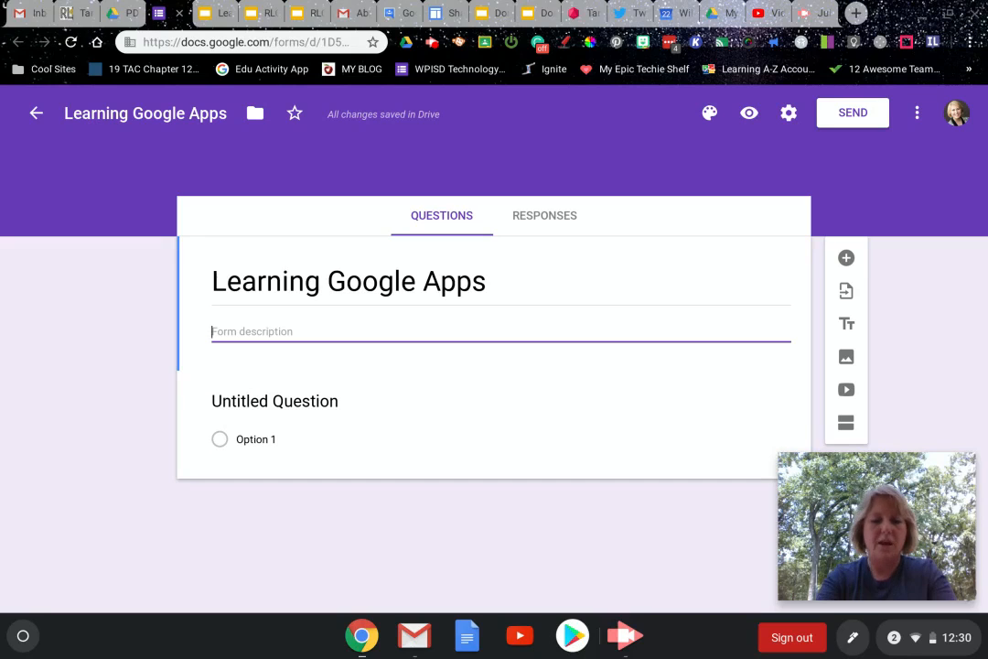
pyautogui.write('Not really!')
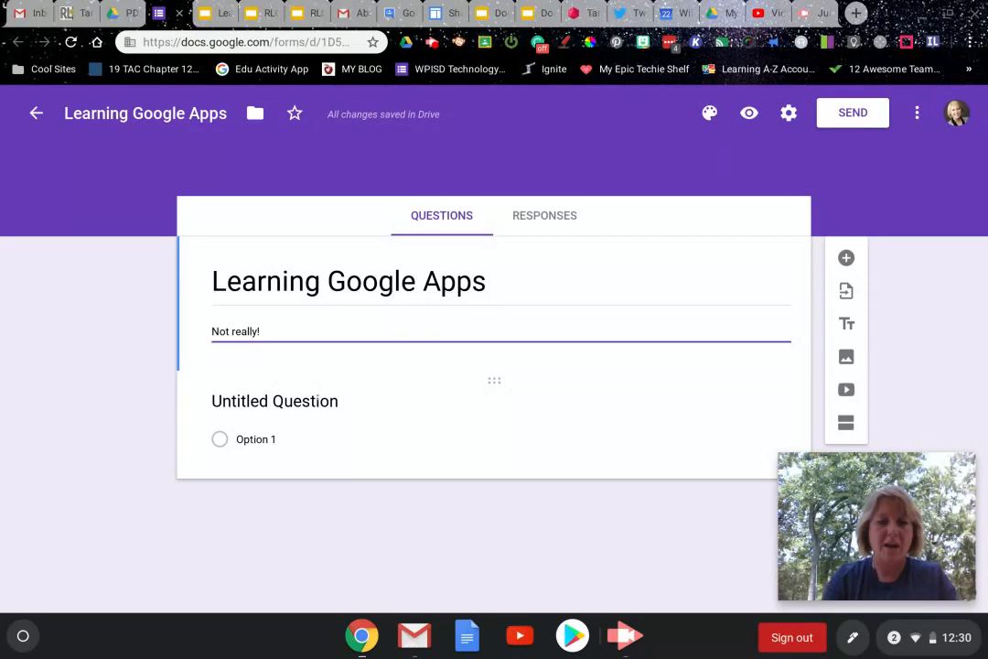
# - Title the first question "Last Name" and make it required
pyautogui.click(317, 400)
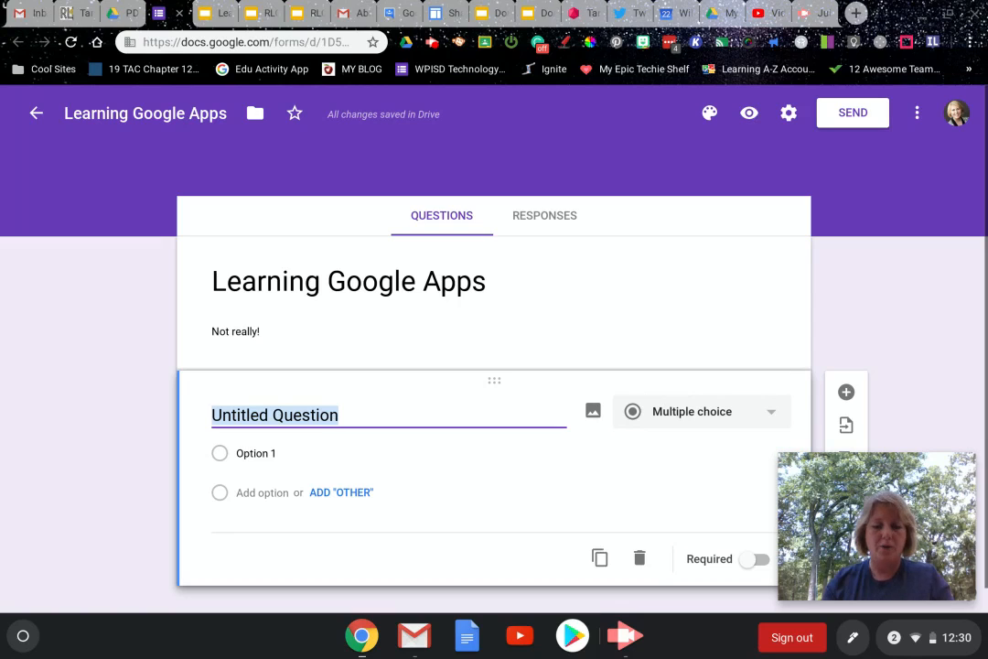
pyautogui.write('Last Name')
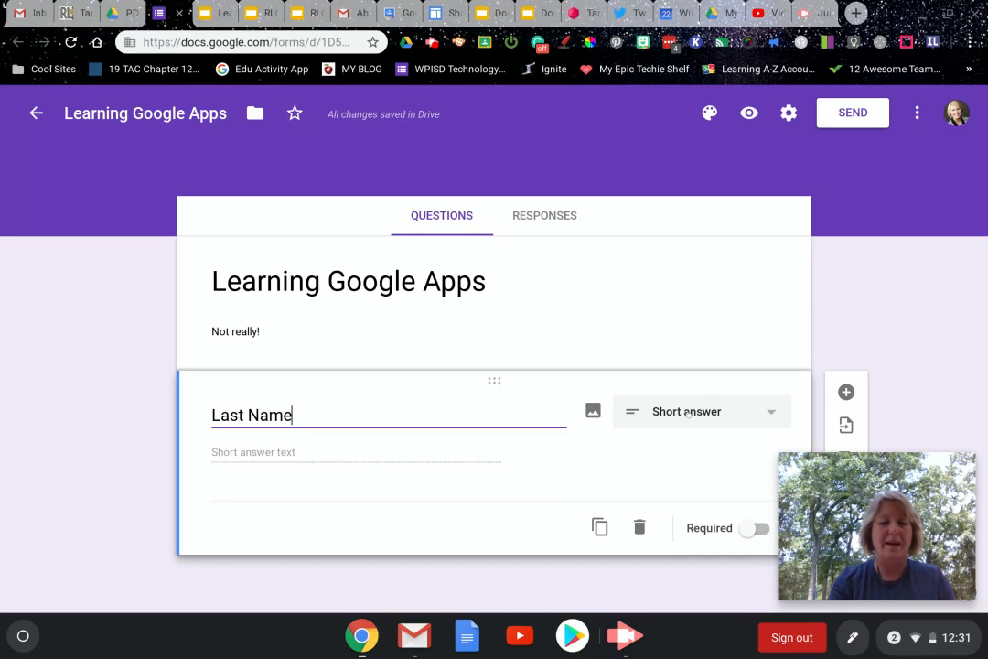
pyautogui.click(719, 413)
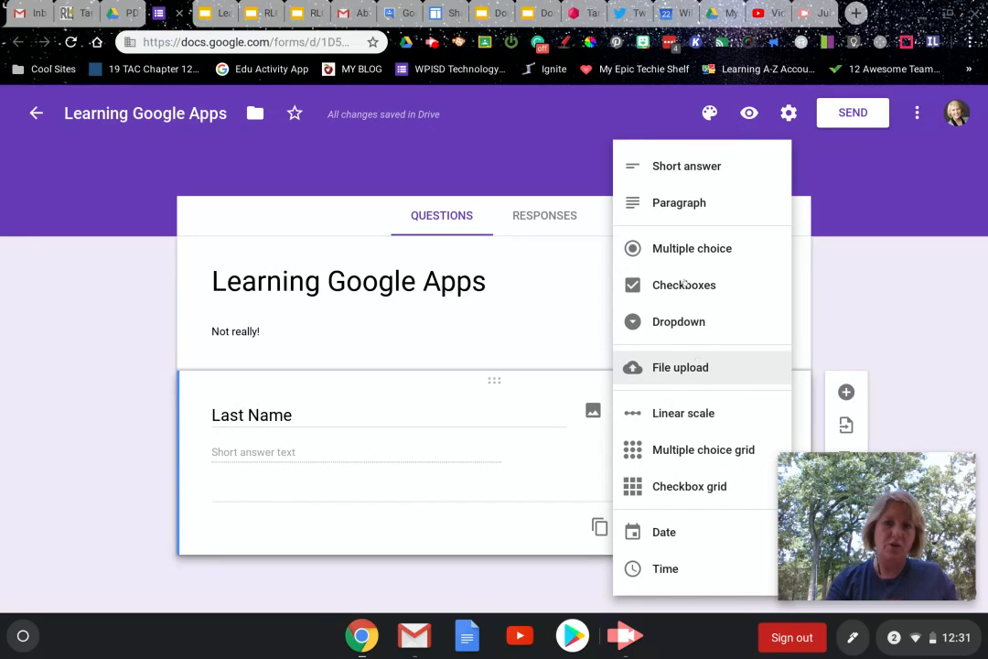
pyautogui.click(97, 466)
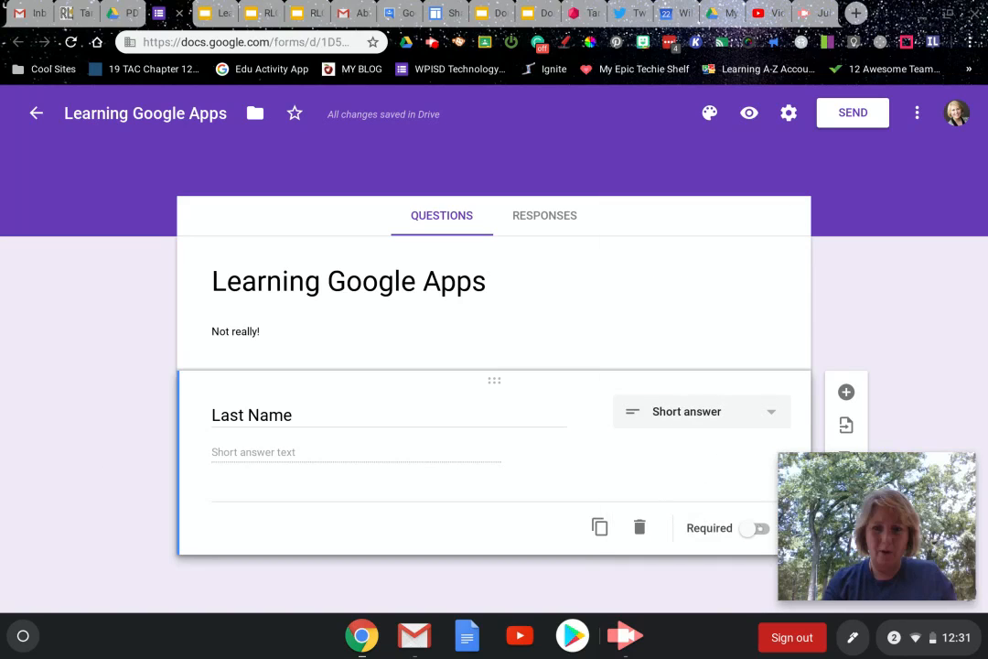
pyautogui.click(758, 528)
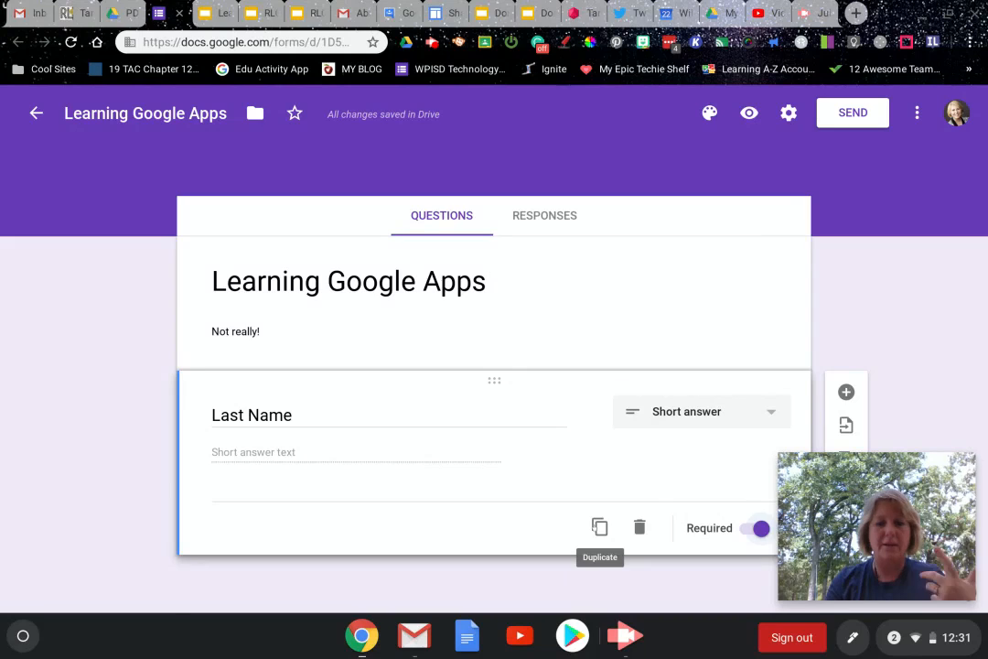
# - Duplicate the "Last Name" question and retitle the copy "First Name"
pyautogui.click(599, 527)
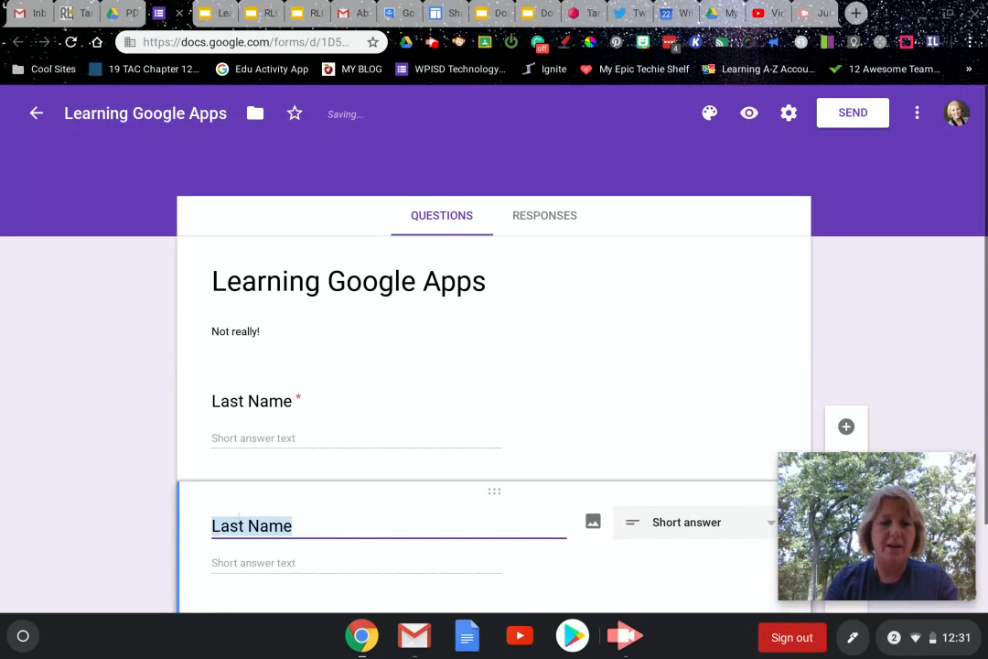
pyautogui.click(265, 526)
pyautogui.press('BackSpace')
pyautogui.press('BackSpace')
pyautogui.press('BackSpace')
pyautogui.press('BackSpace')
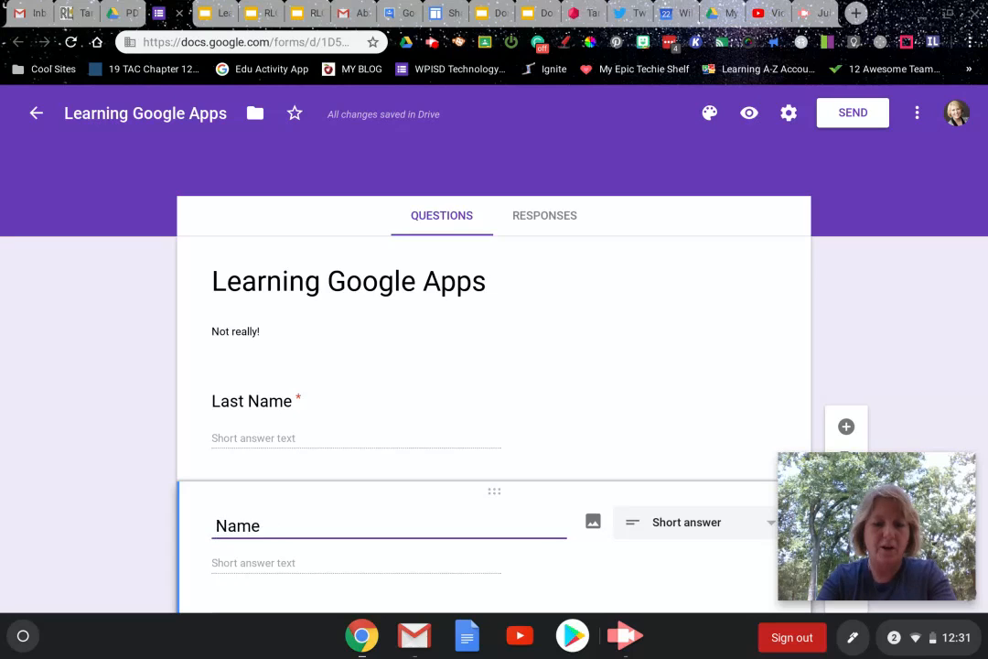
pyautogui.write('First')
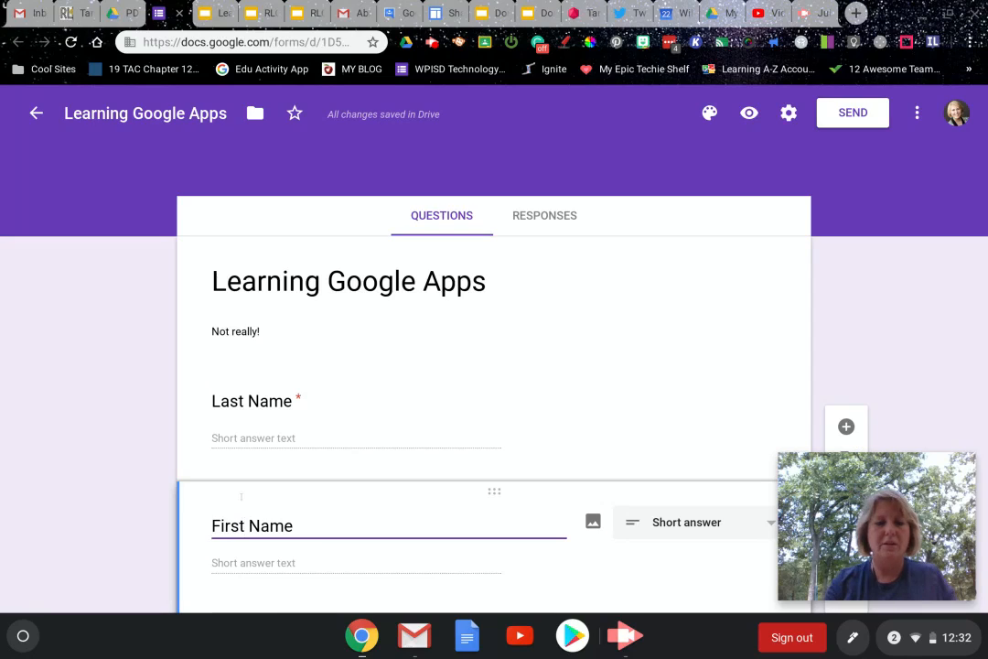
pyautogui.scroll(-2, 240, 497)
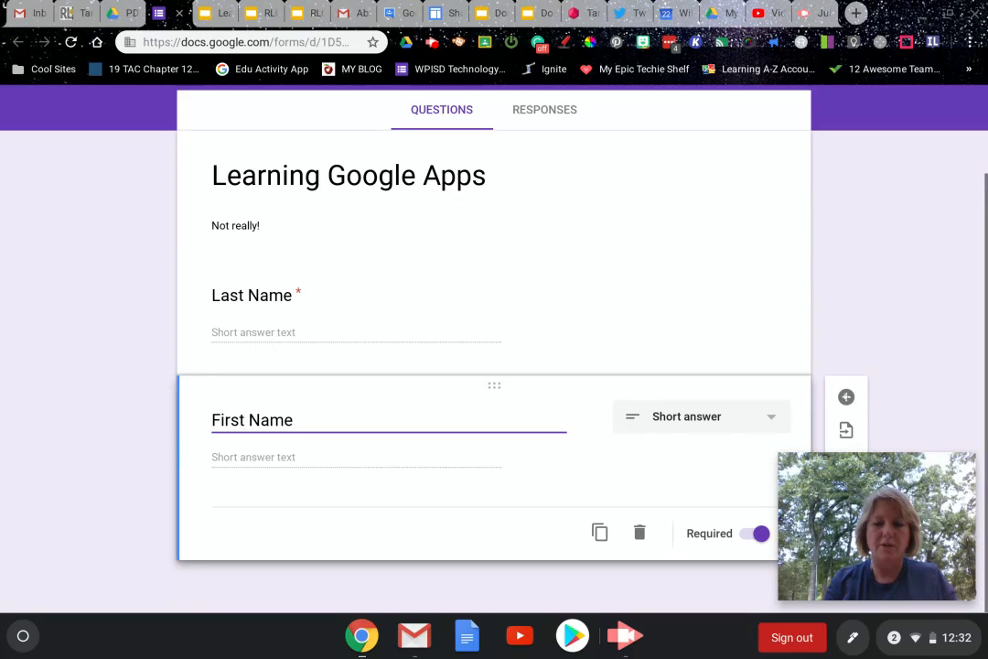
pyautogui.moveTo(905, 453)
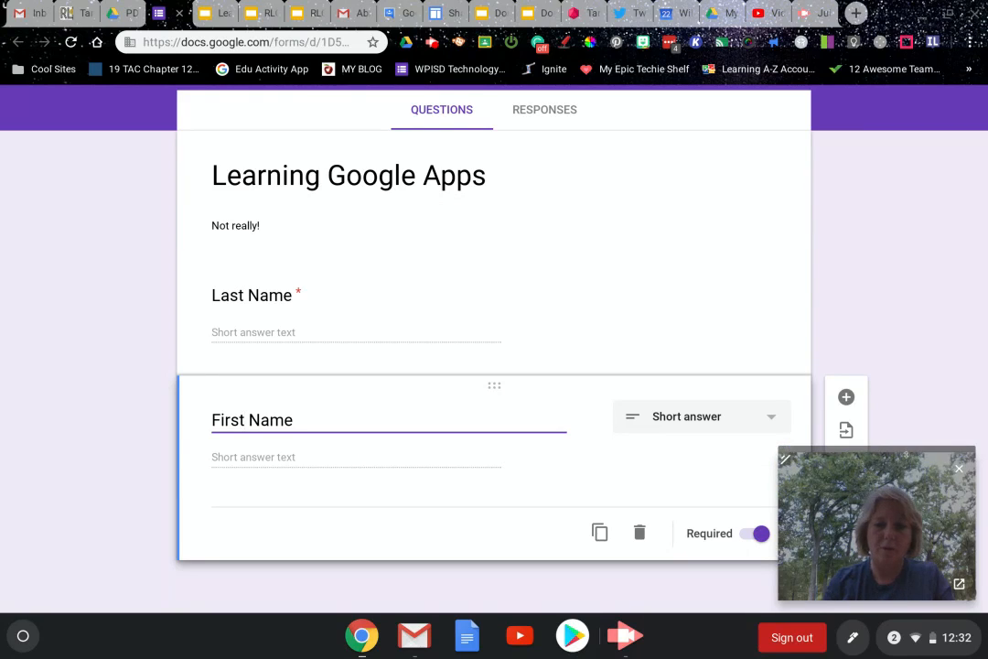
pyautogui.moveTo(784, 457); pyautogui.dragTo(782, 485)
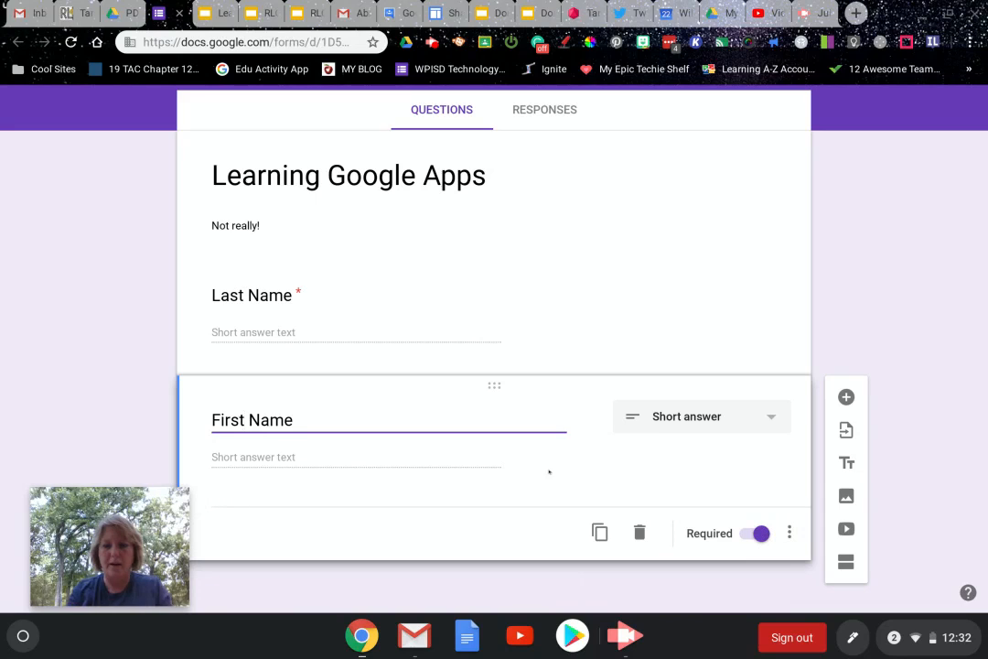
# - Add a new question below "First Name" and title it "Question #1 Multiple Choice"
pyautogui.click(847, 398)
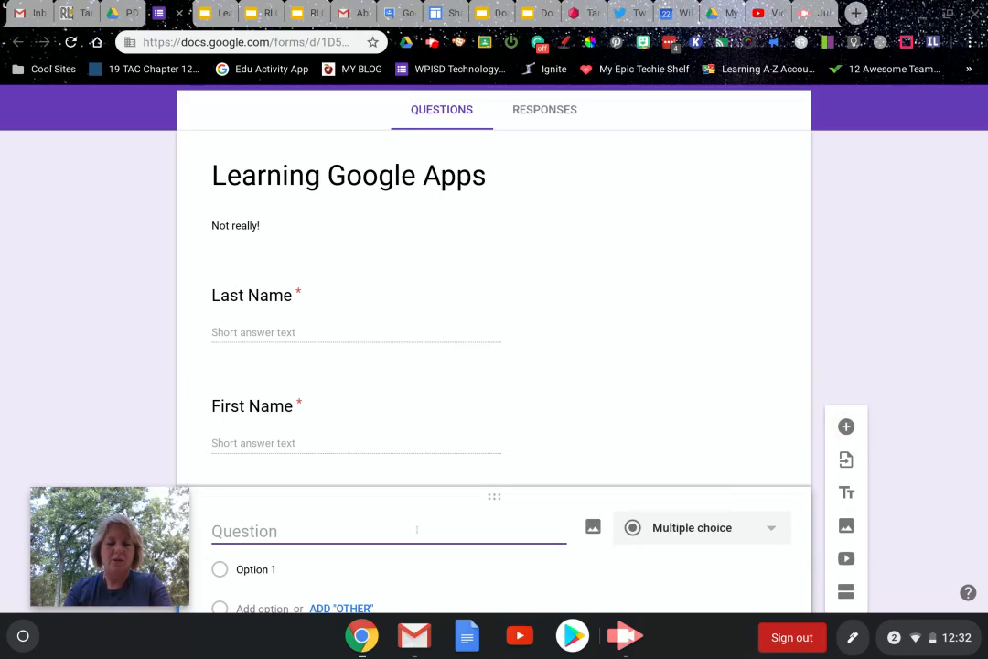
pyautogui.write('Question')
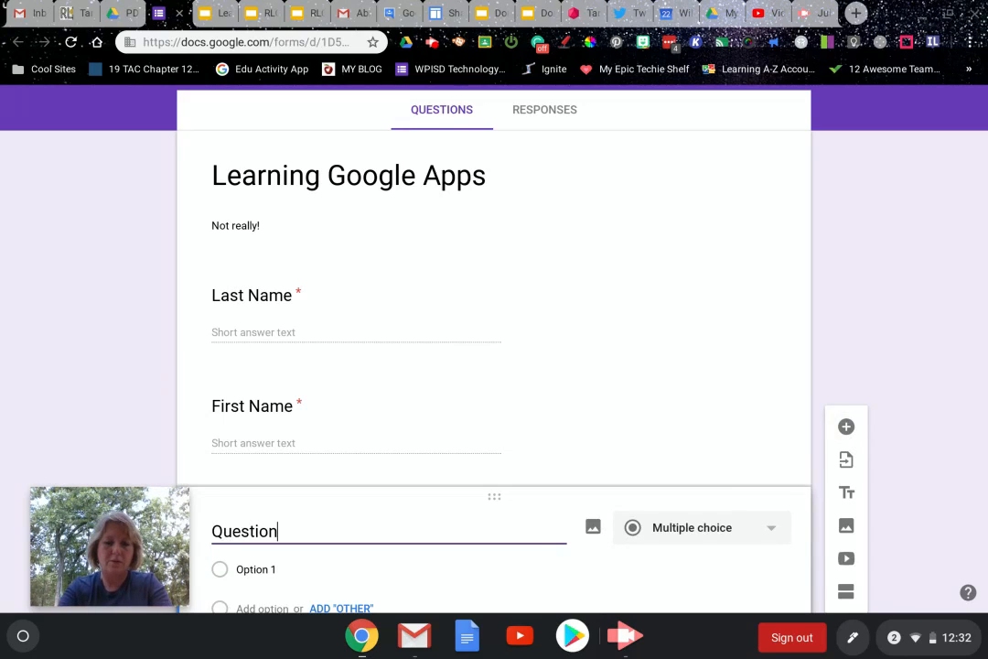
pyautogui.write(' #1')
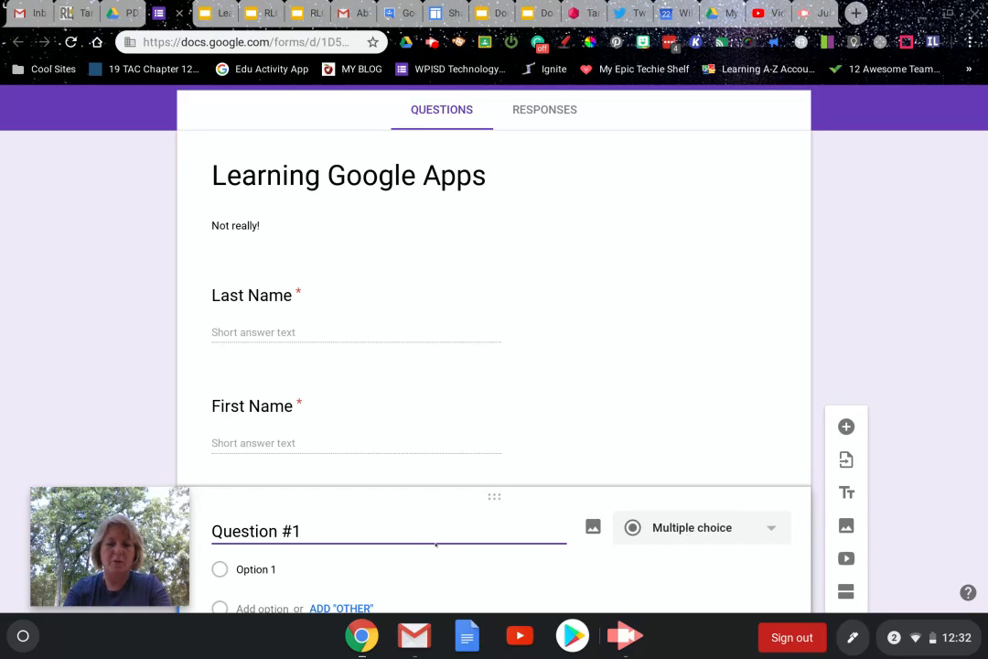
pyautogui.write(' Mul')
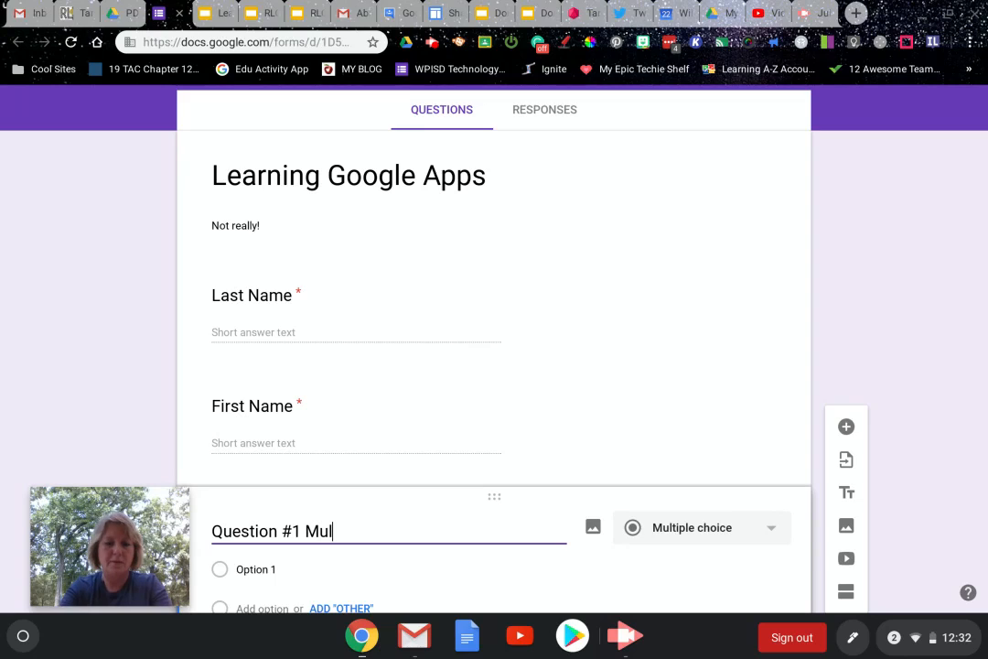
pyautogui.write('tiple Choice')
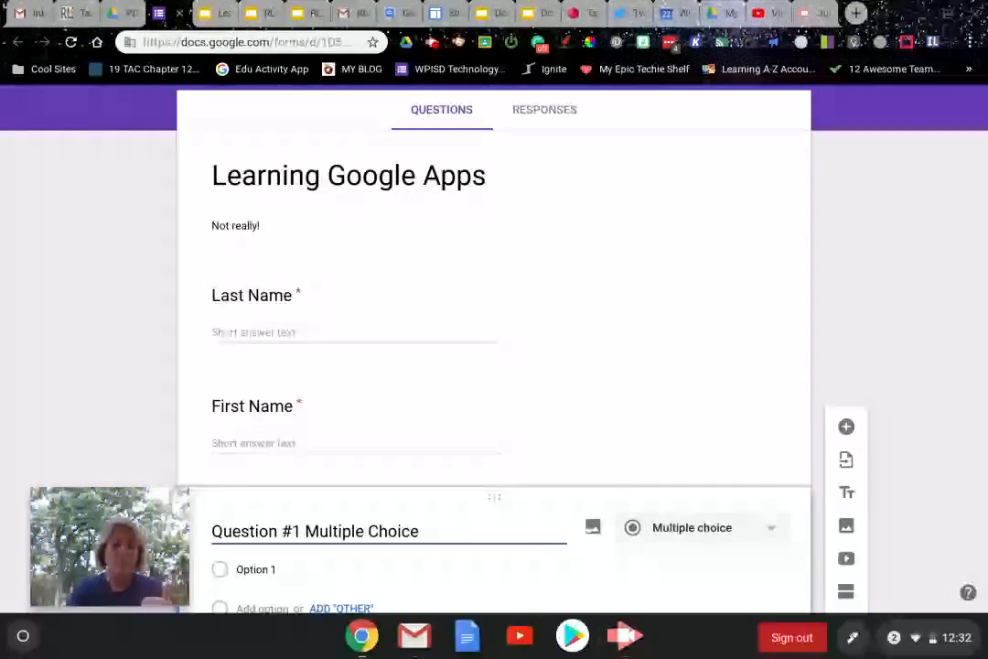
# - Add answers Option 2, Option 3 and Option 4 to the multiple-choice question and make it required
pyautogui.click(266, 566)
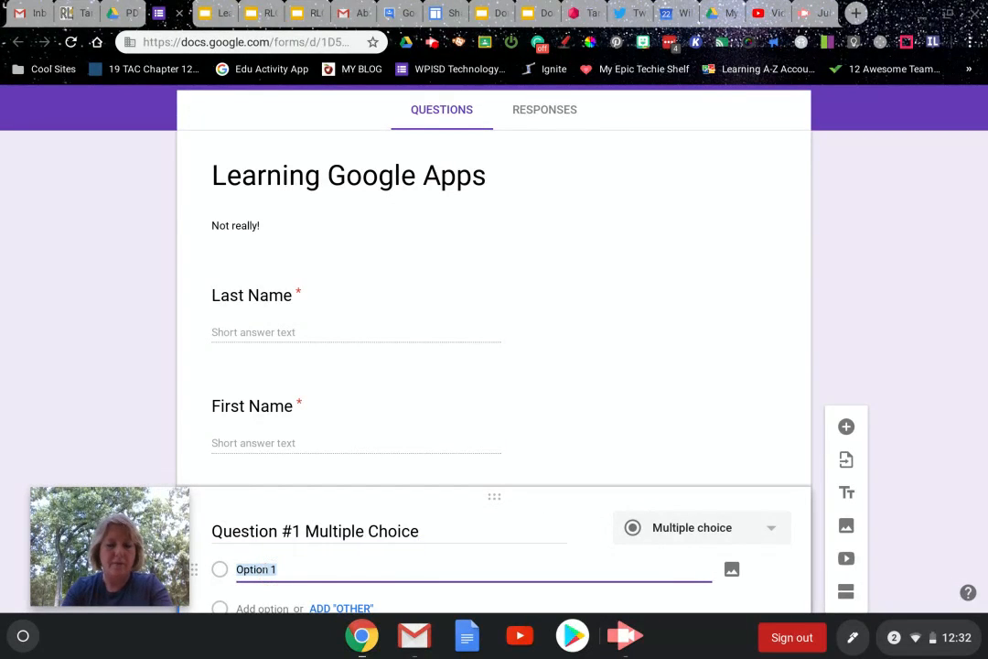
pyautogui.scroll(-1, 266, 568)
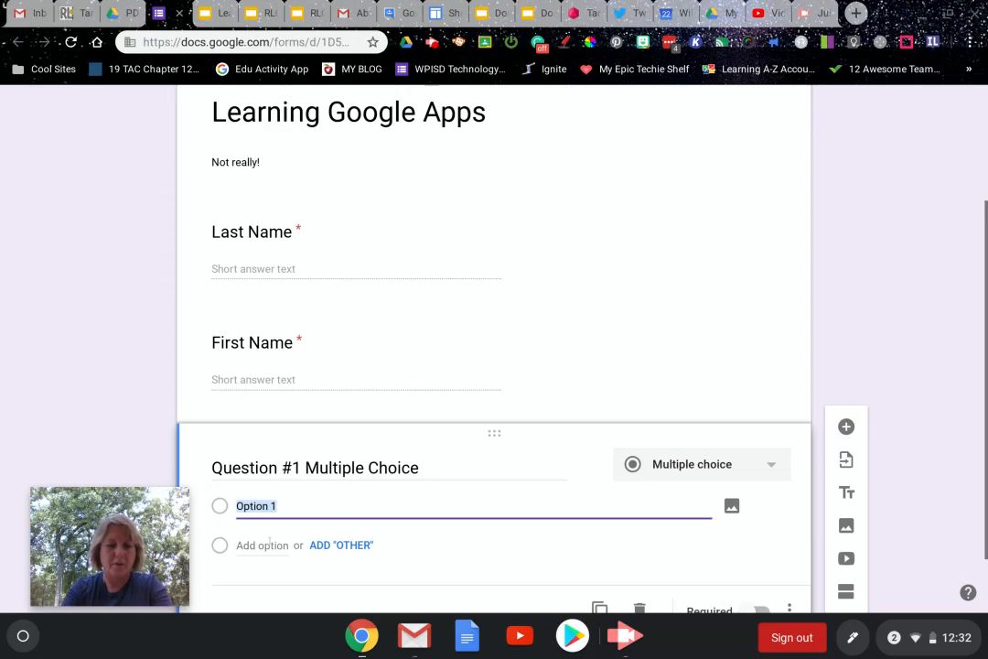
pyautogui.click(262, 544)
pyautogui.write('O')
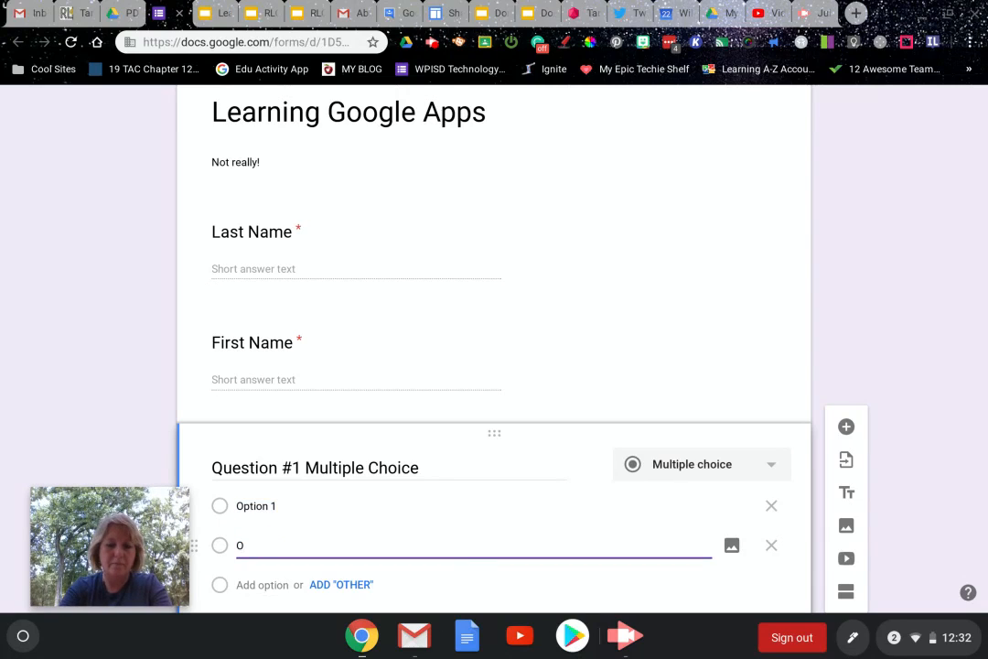
pyautogui.write('ption 2')
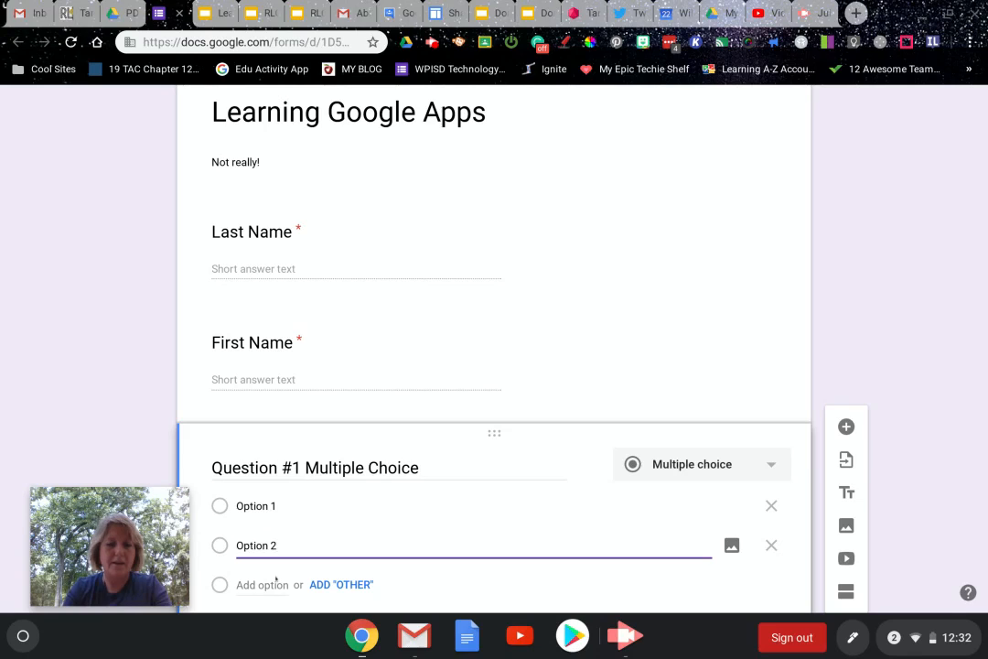
pyautogui.click(269, 576)
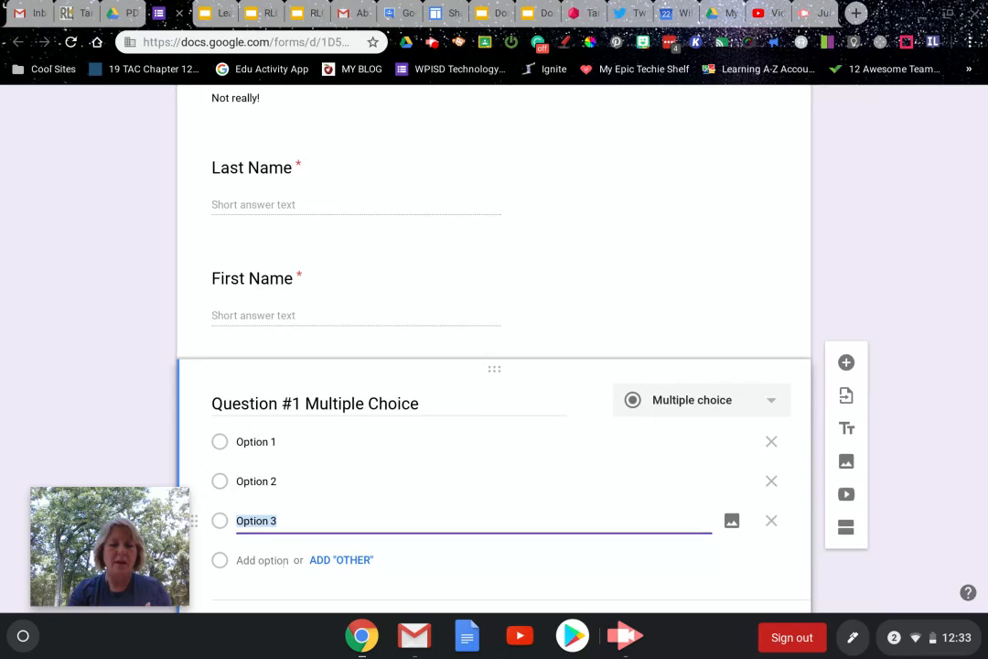
pyautogui.click(274, 556)
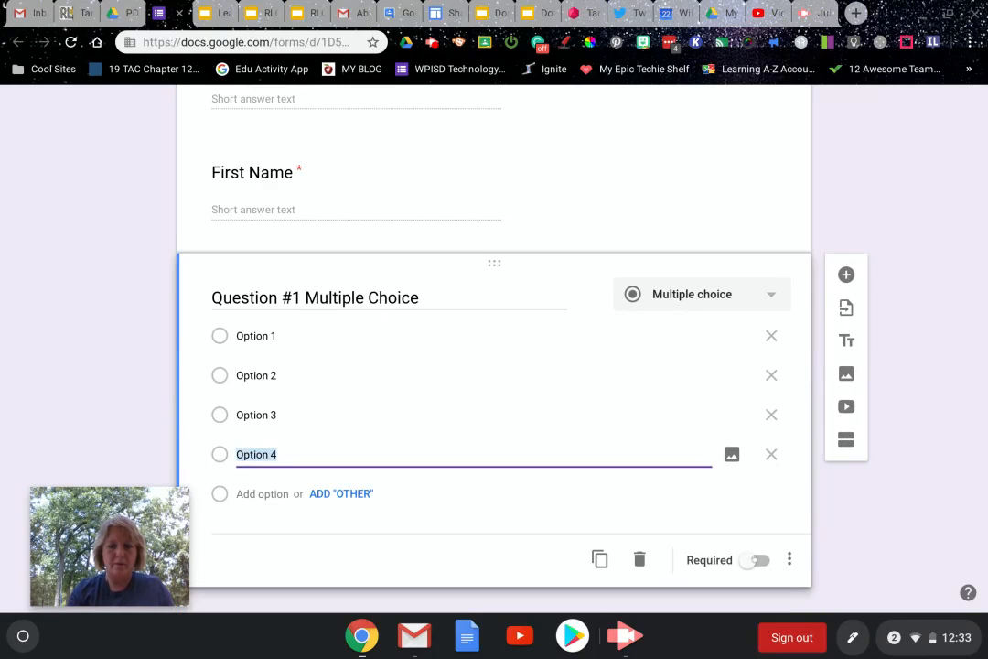
pyautogui.click(760, 560)
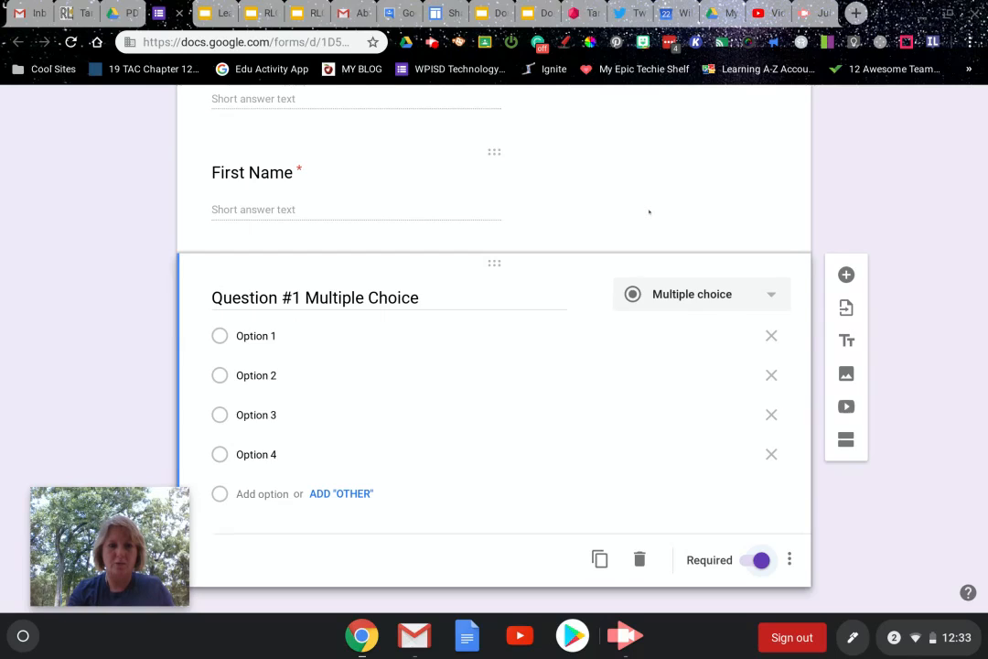
# - Add a new question below "Question #1 Multiple Choice" and title it "Question #2"
pyautogui.click(649, 211)
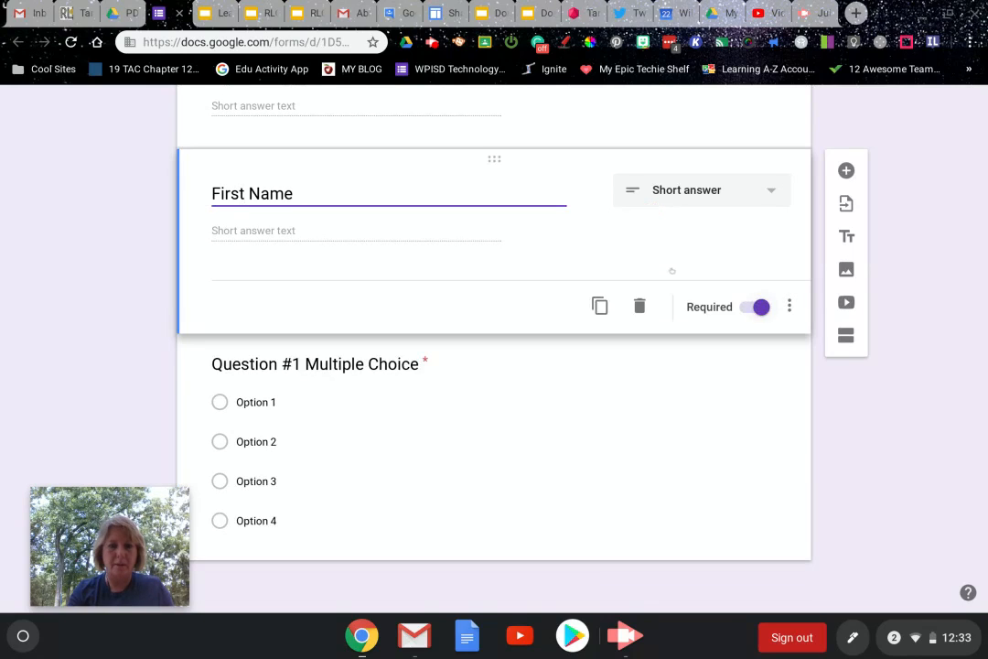
pyautogui.click(648, 421)
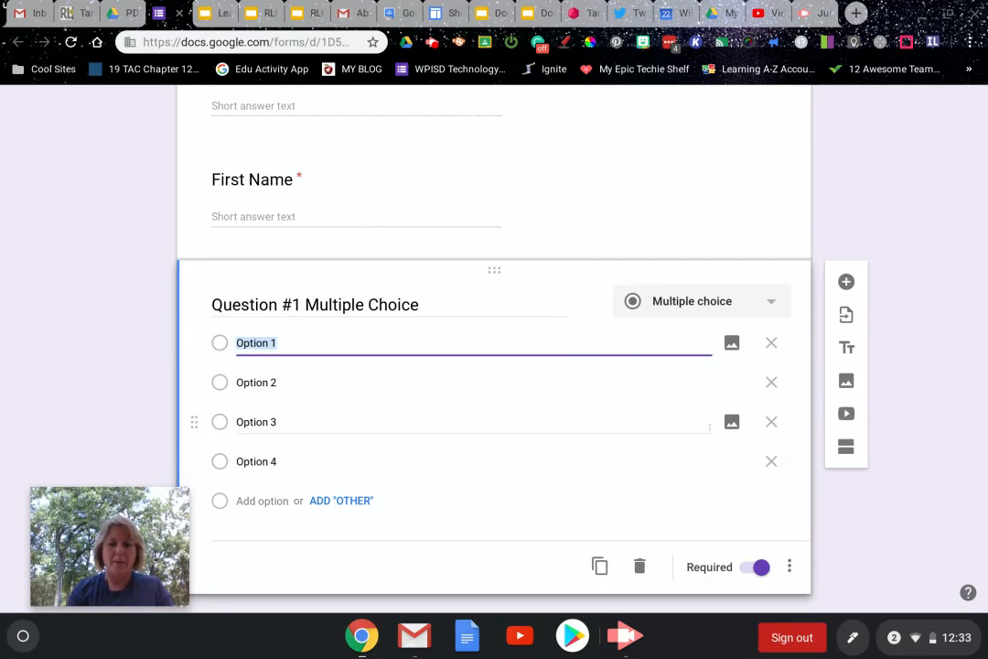
pyautogui.click(846, 283)
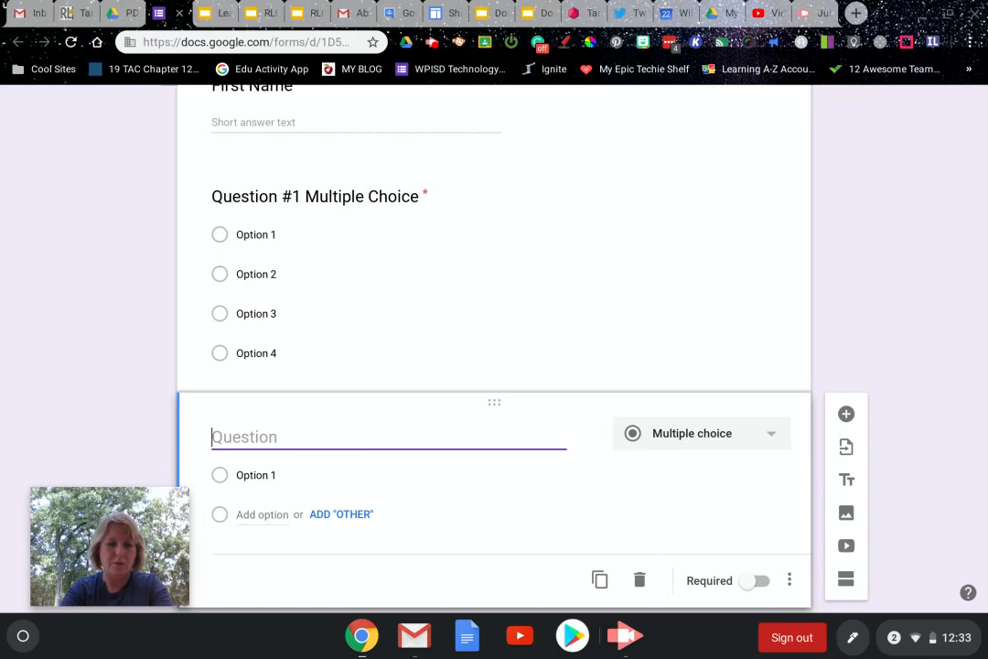
pyautogui.write('Questions')
pyautogui.press('BackSpace')
pyautogui.write('#2')
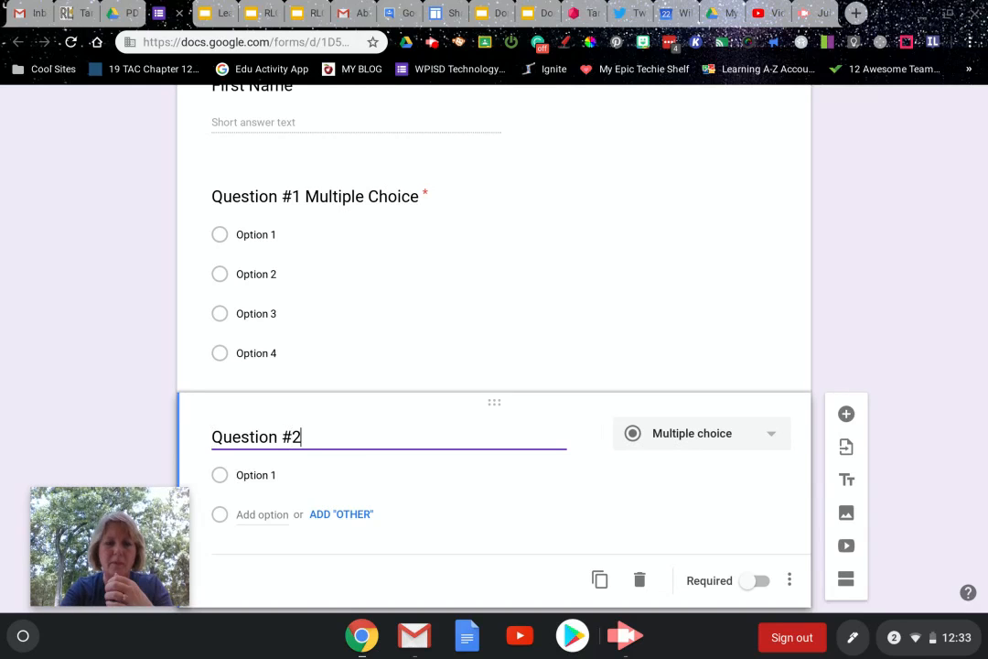
# - Change Question #2 to the Checkboxes type and extend its title to "Question #2 Checkboxes (Multiple Answers)"
pyautogui.click(767, 436)
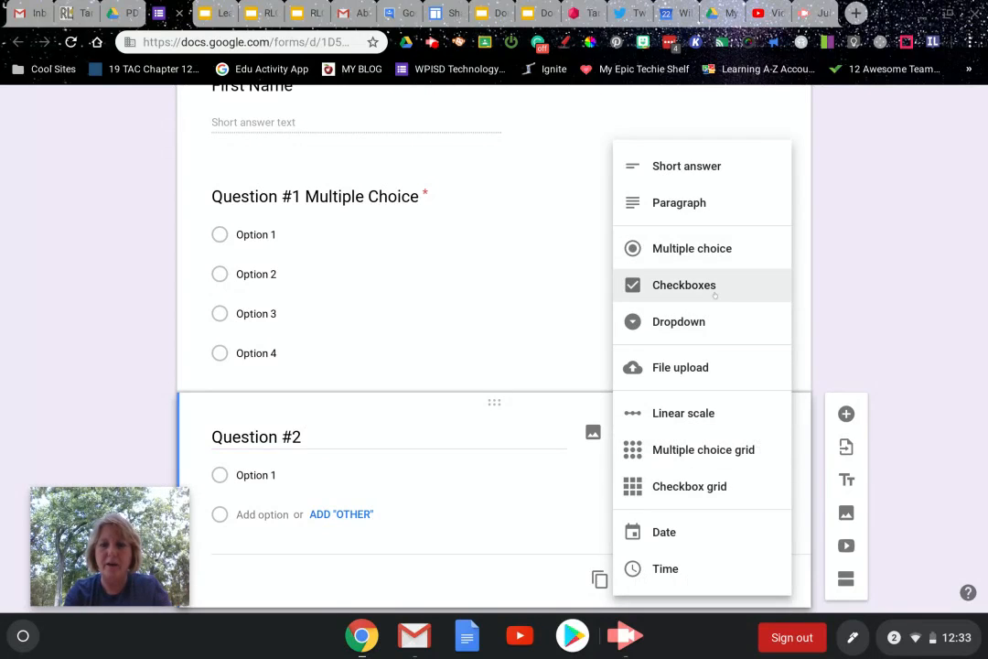
pyautogui.click(716, 286)
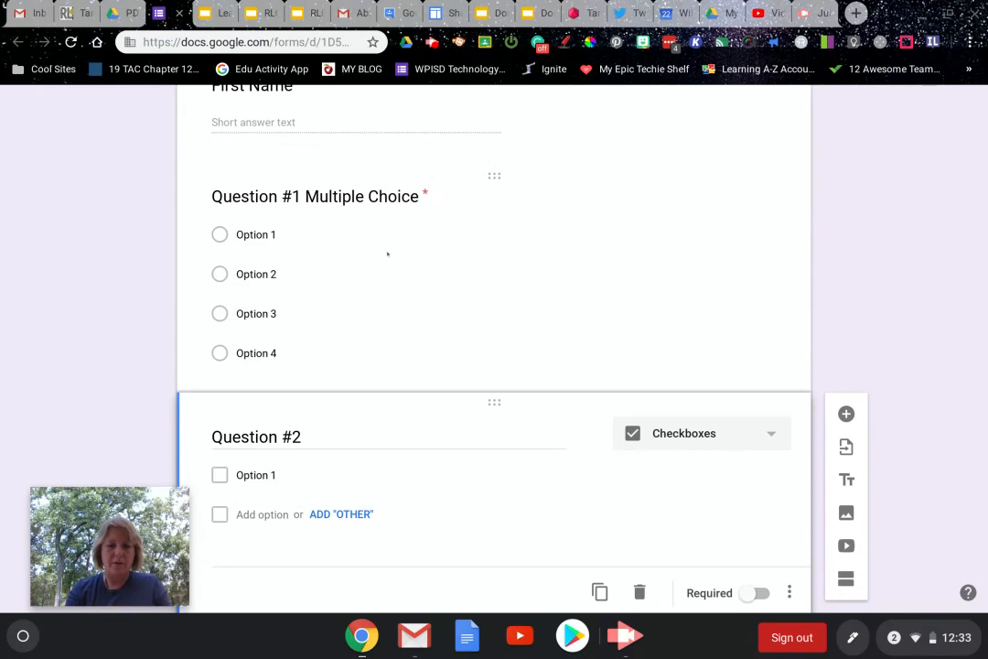
pyautogui.click(343, 432)
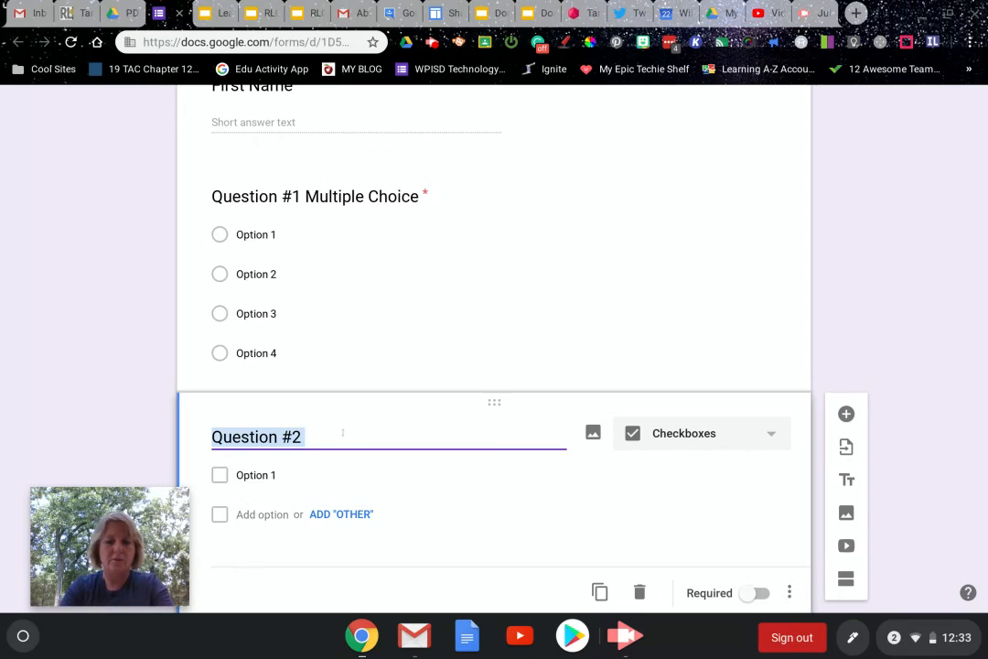
pyautogui.press('Right')
pyautogui.write('Check')
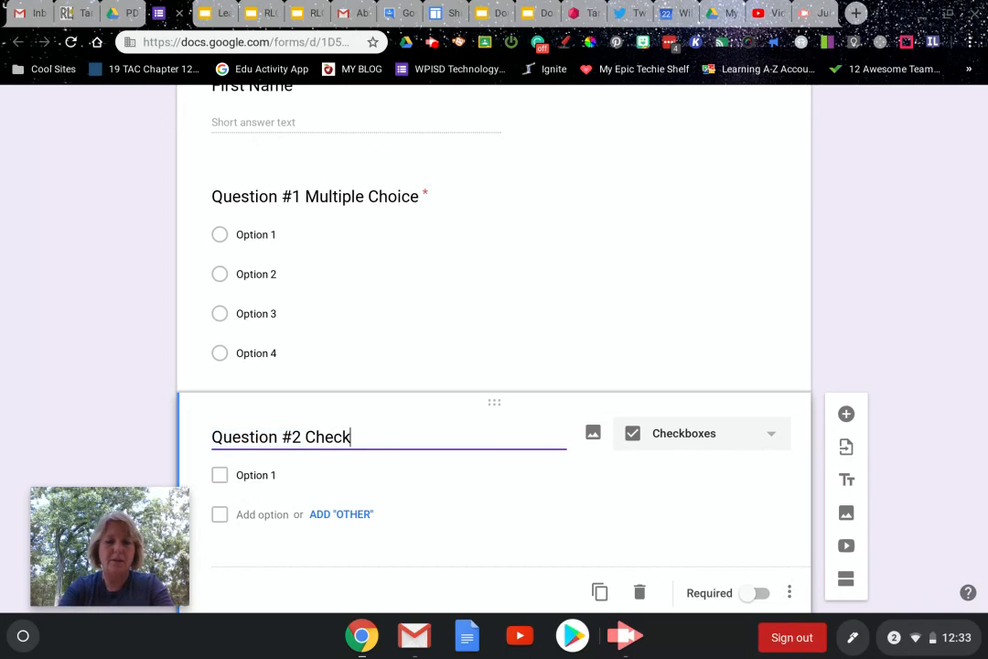
pyautogui.write('boxes (Mul')
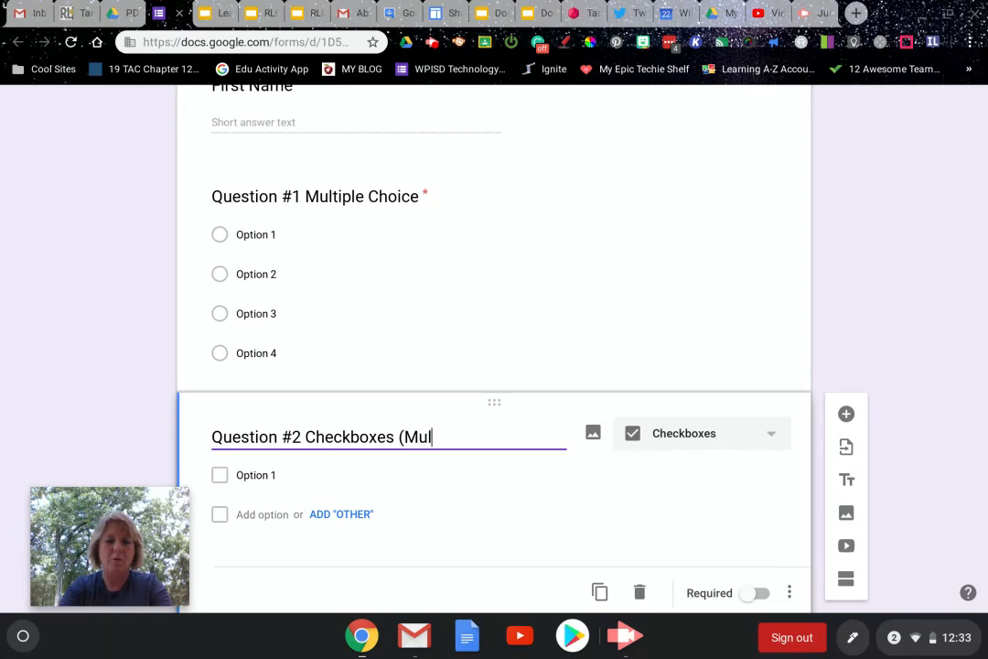
pyautogui.write('tiple Ans')
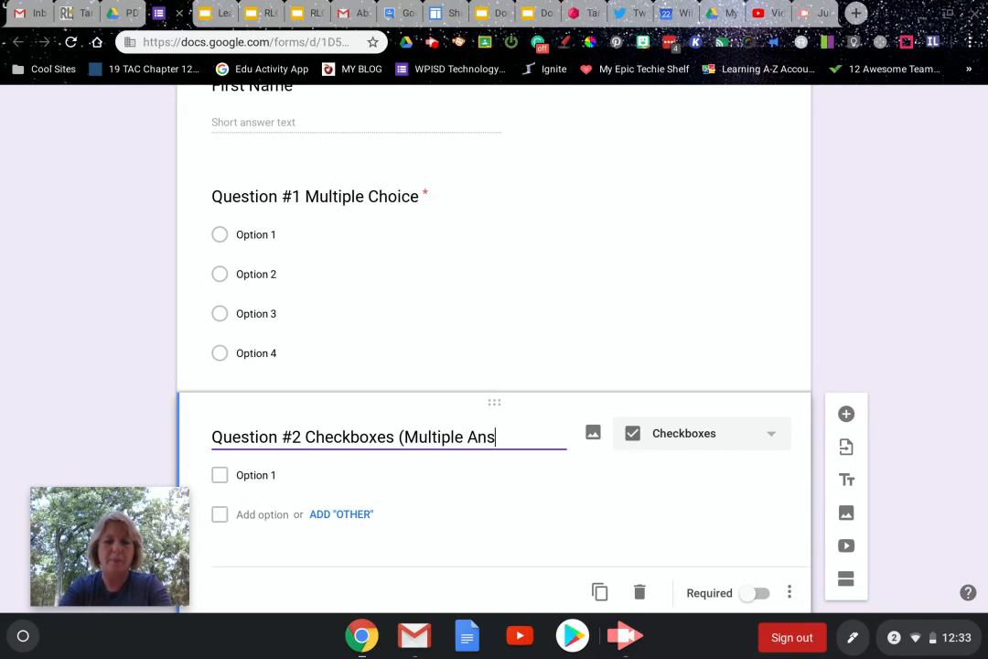
pyautogui.write('wers)')
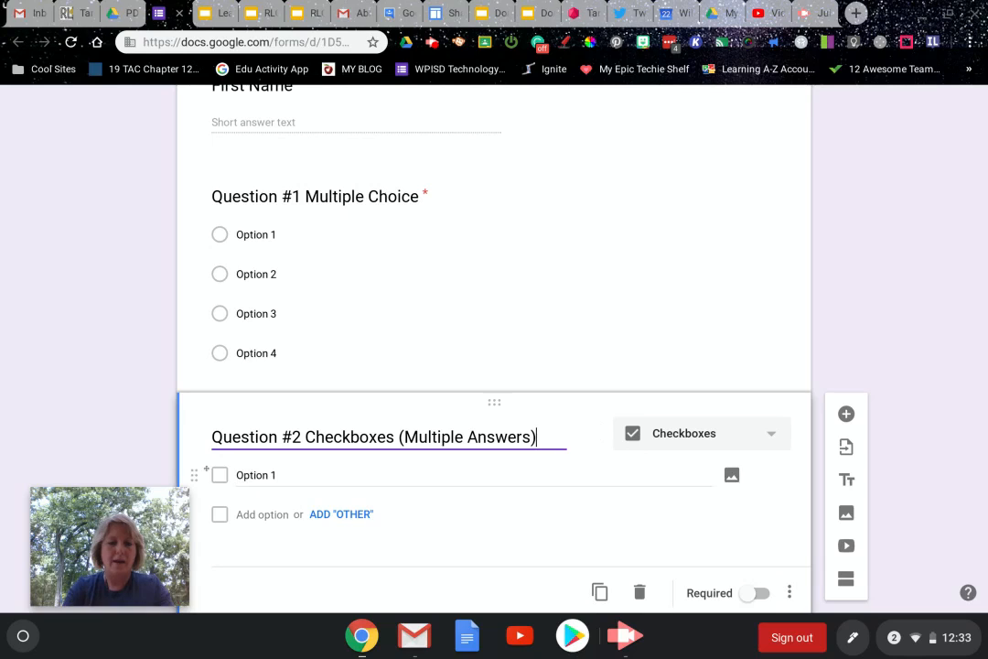
# - Add answers Option 2, Option 3 and Option 4 to the checkboxes question and make it required
pyautogui.click(266, 515)
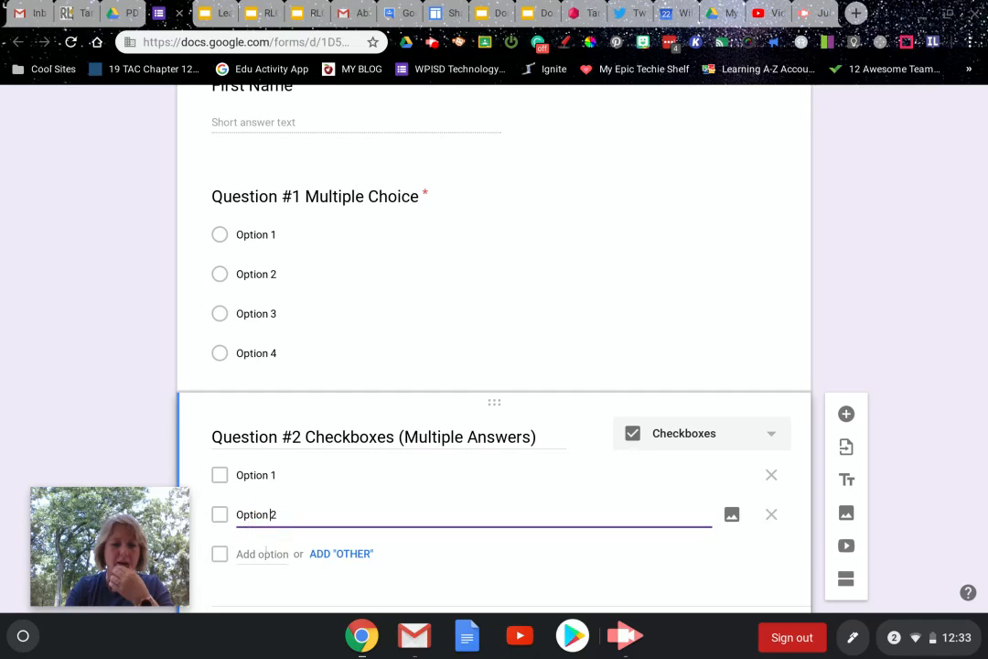
pyautogui.click(267, 554)
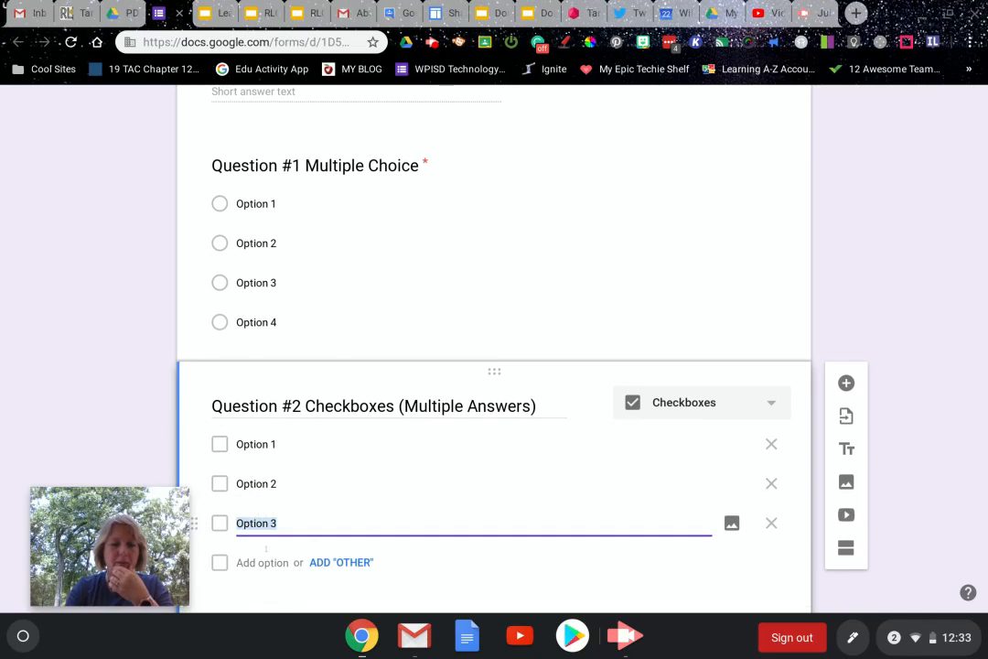
pyautogui.click(268, 513)
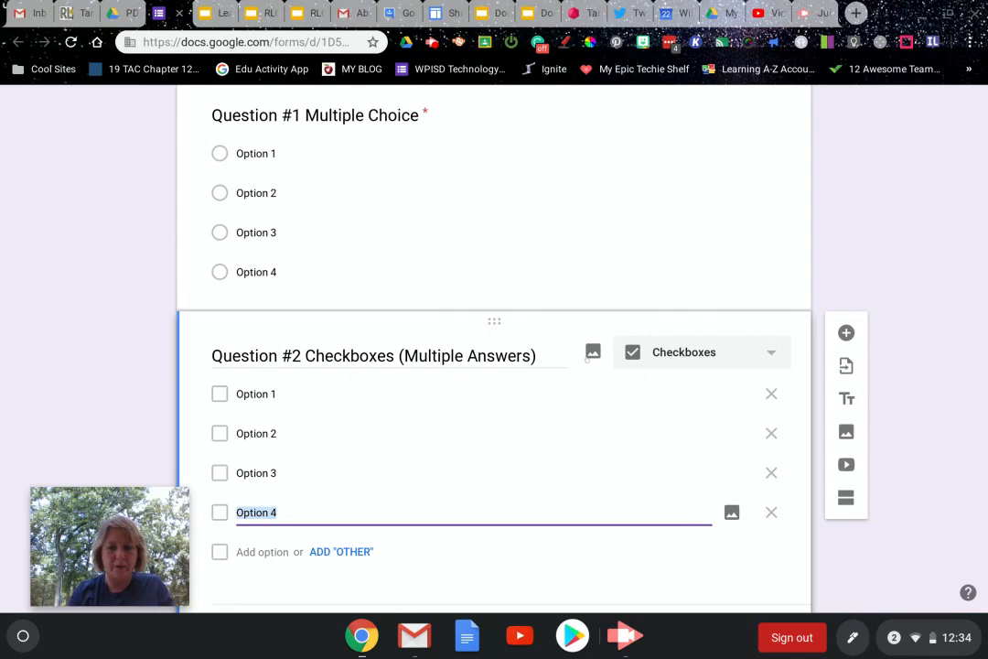
pyautogui.scroll(-1, 638, 479)
pyautogui.scroll(-1, 649, 483)
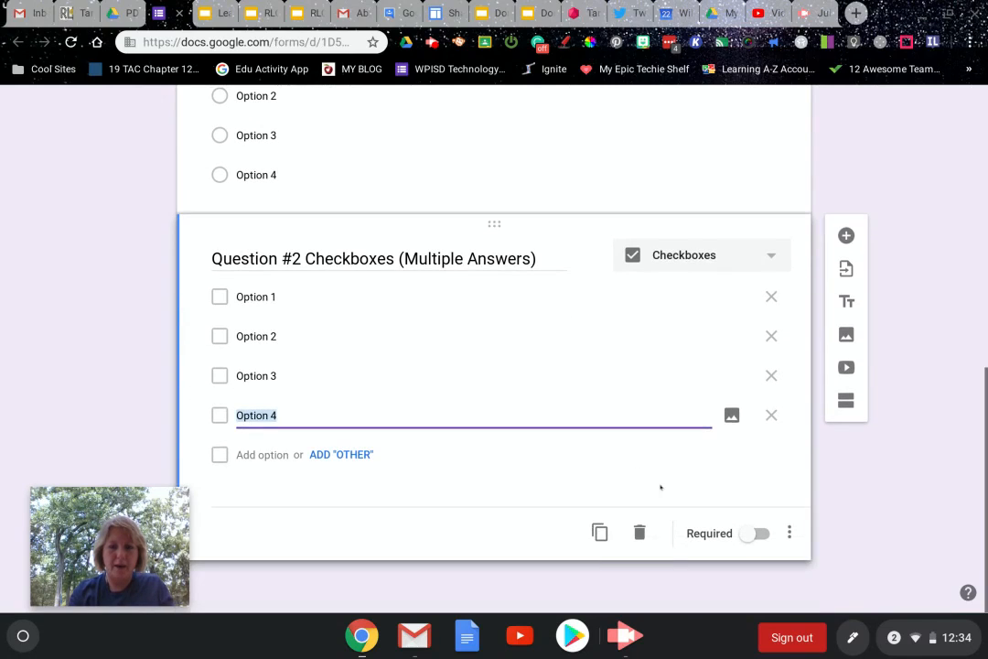
pyautogui.click(758, 531)
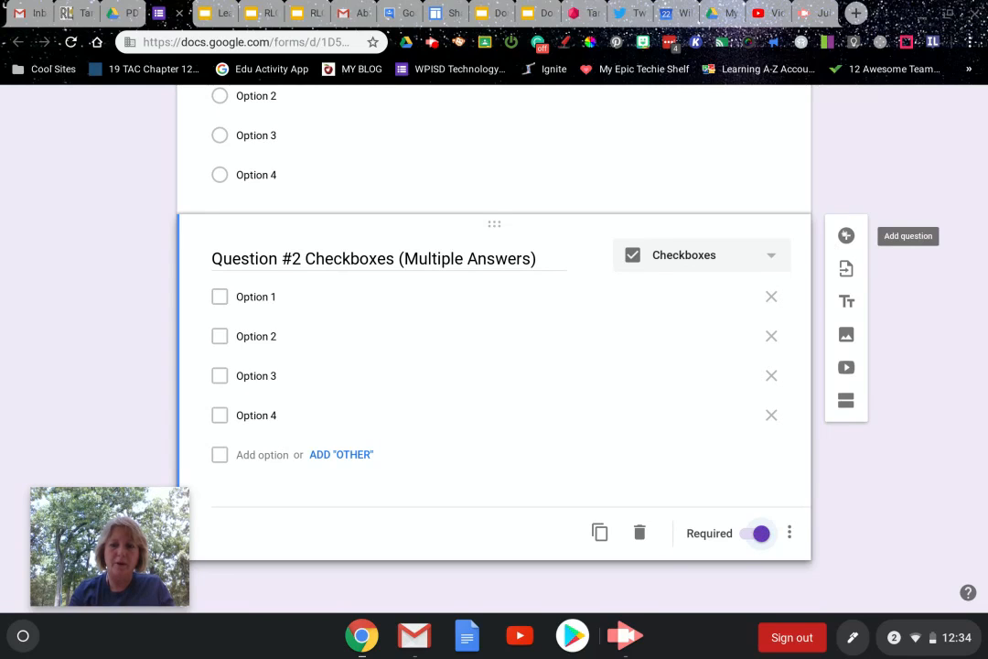
# - Add a new question below the checkboxes question and set its type to Dropdown
pyautogui.click(845, 236)
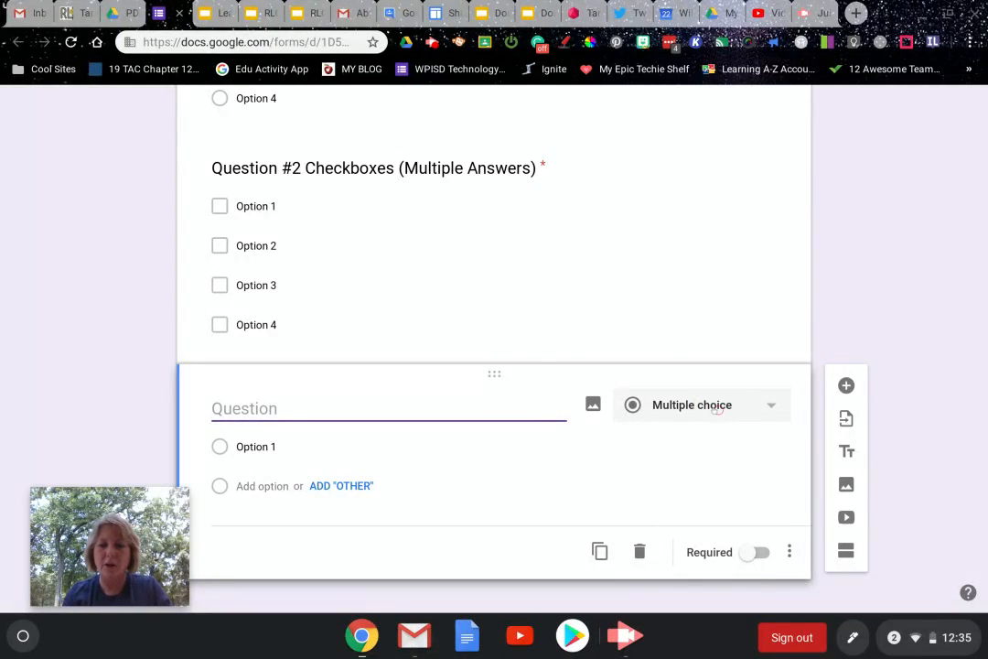
pyautogui.click(714, 409)
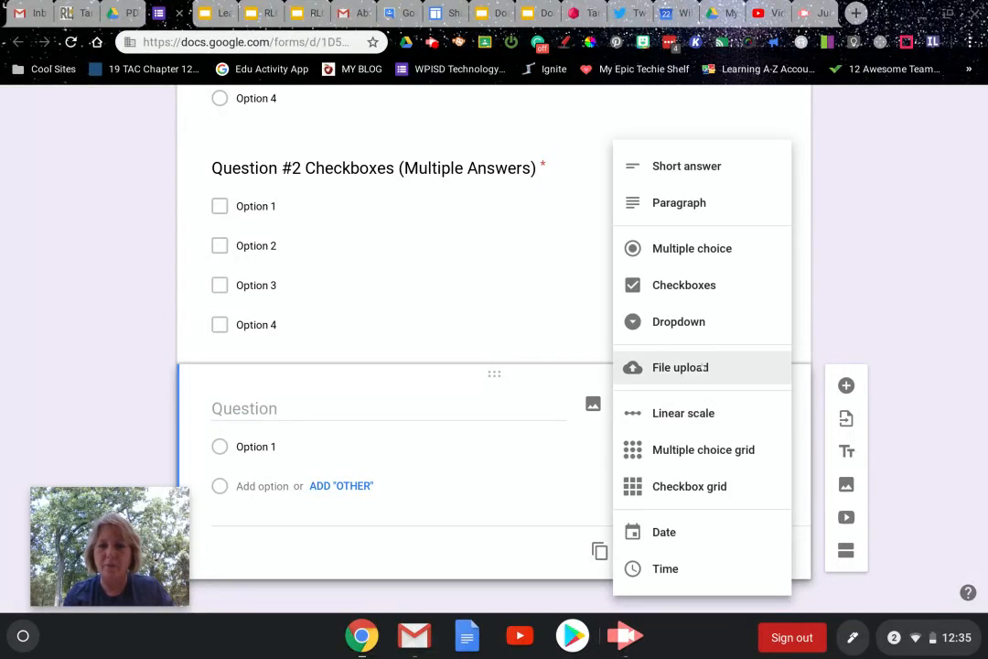
pyautogui.click(686, 324)
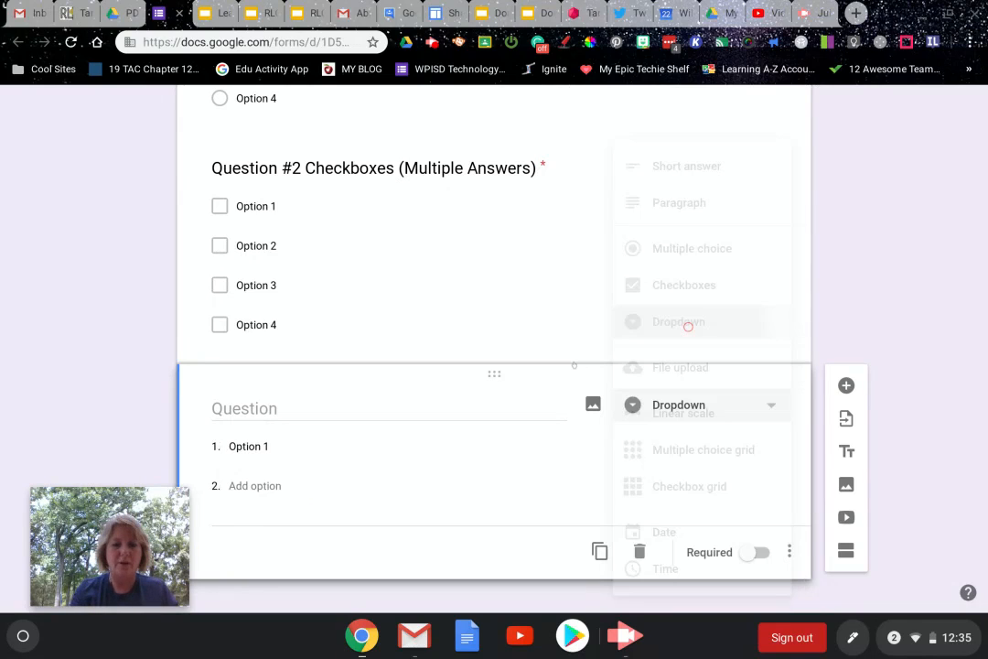
# - Title the new dropdown question "Question #3 Dropdown"
pyautogui.click(472, 407)
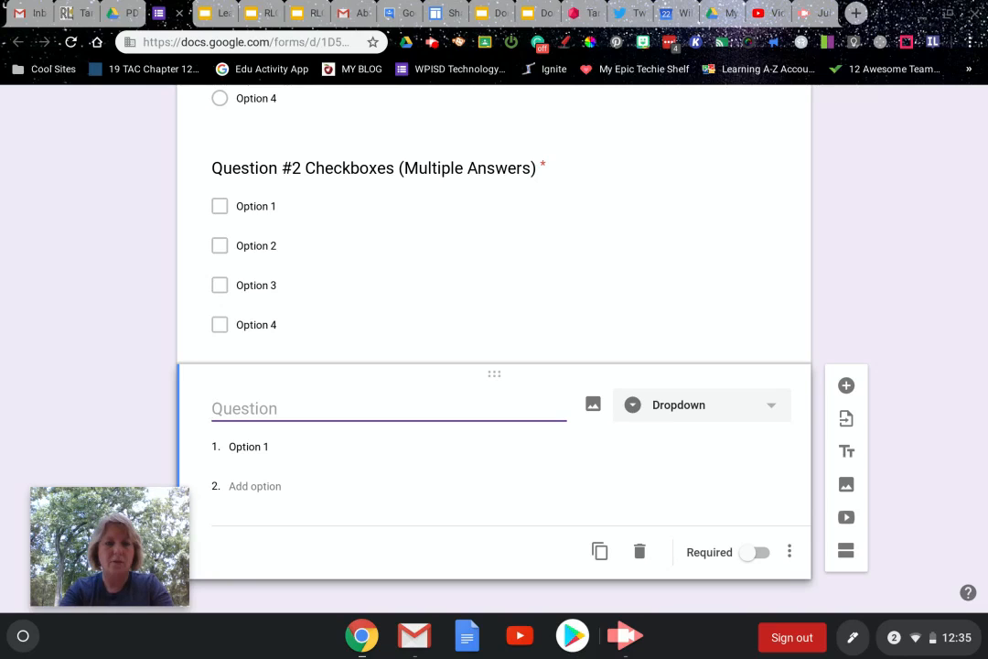
pyautogui.write('QUestion')
pyautogui.press('BackSpace')
pyautogui.press('BackSpace')
pyautogui.press('BackSpace')
pyautogui.press('BackSpace')
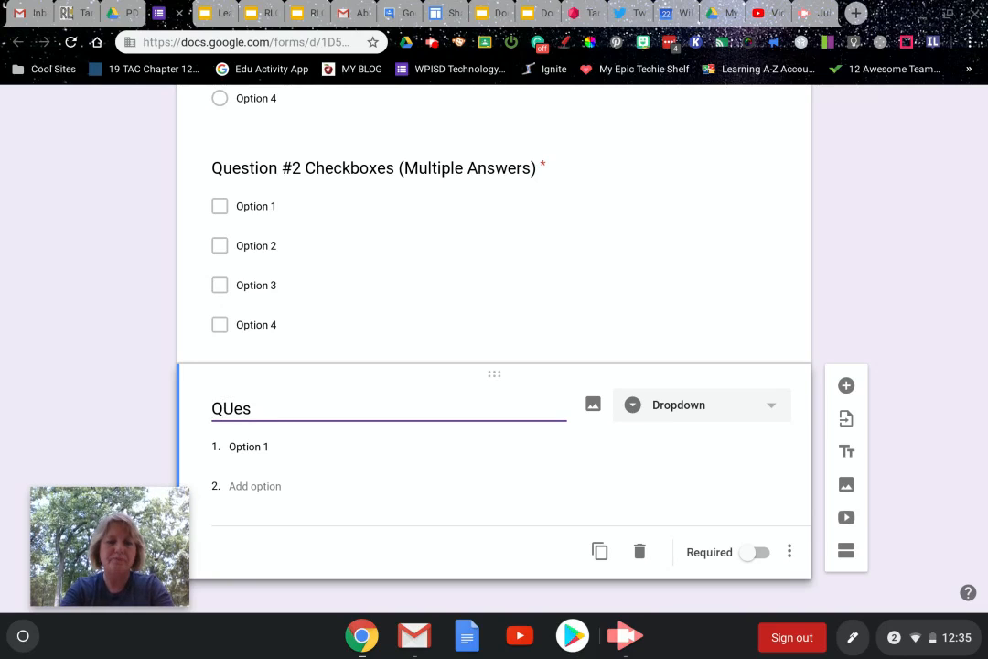
pyautogui.press('BackSpace')
pyautogui.press('BackSpace')
pyautogui.press('BackSpace')
pyautogui.write('uestion ')
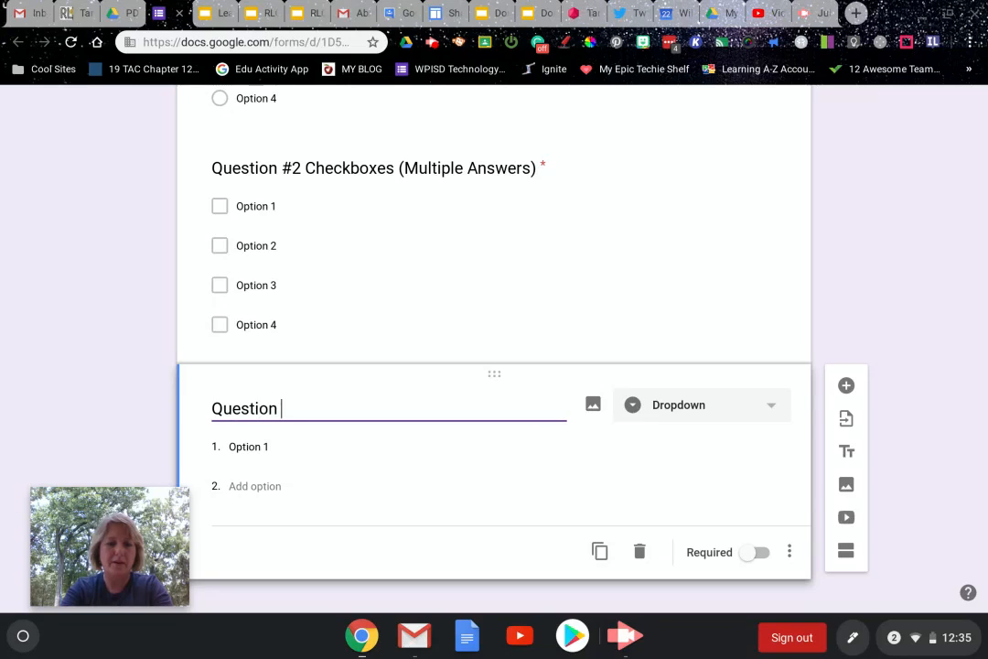
pyautogui.write('#3 D')
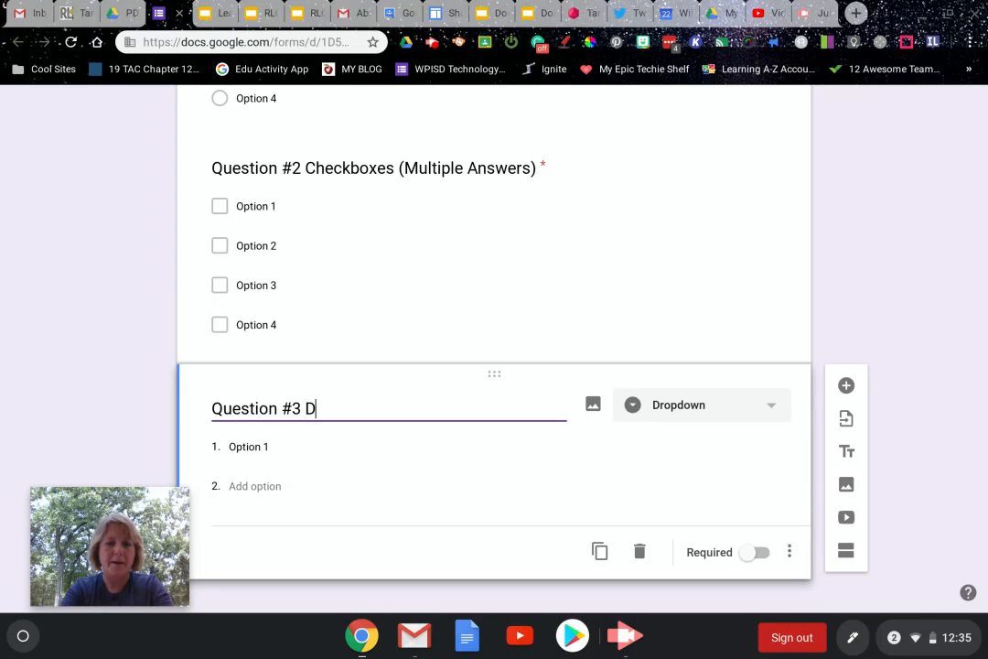
pyautogui.write('ropdown')
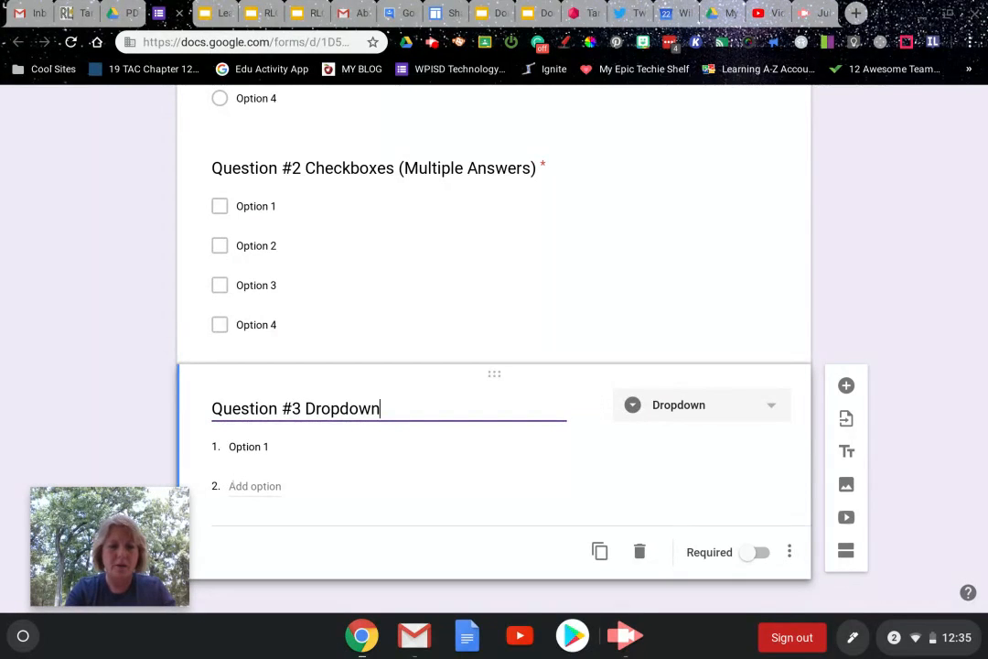
# - Add answers Option 2, Option 3 and Option 4 to the dropdown question and make it required
pyautogui.click(254, 486)
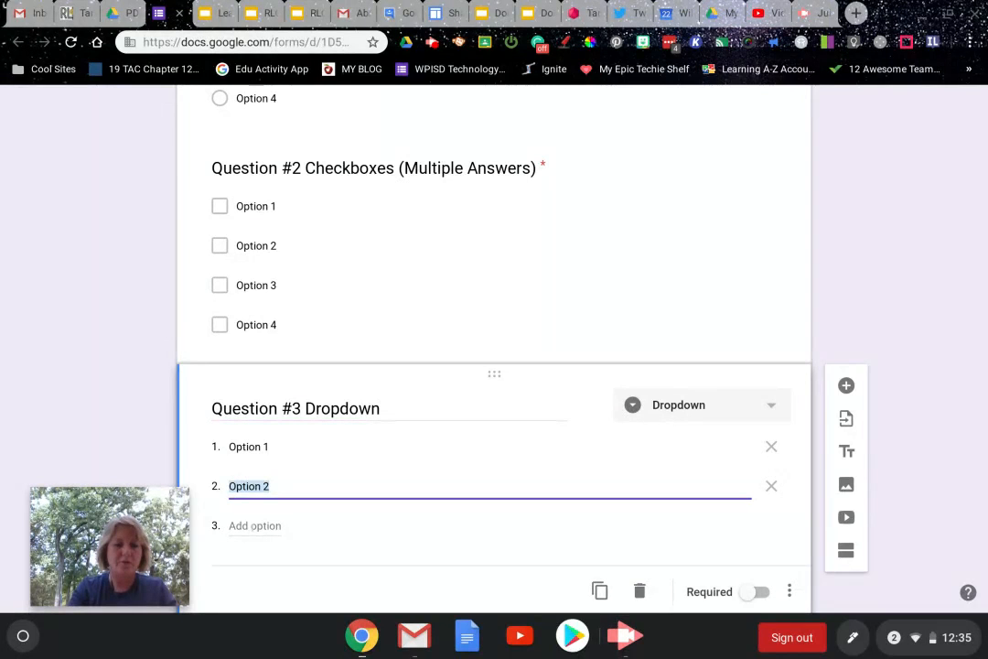
pyautogui.click(256, 527)
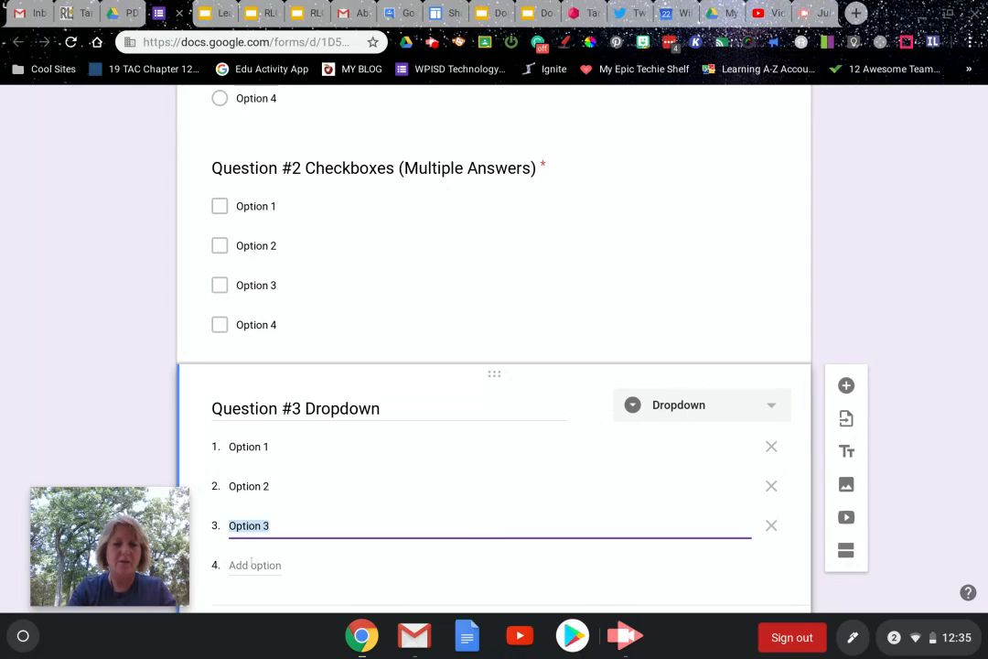
pyautogui.click(253, 564)
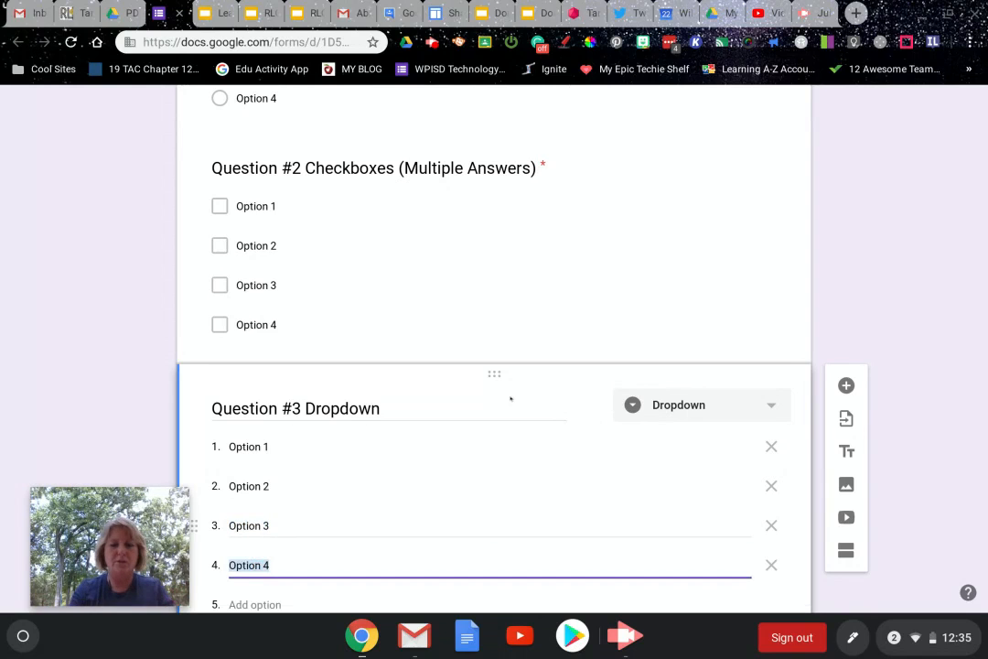
pyautogui.scroll(-1, 521, 395)
pyautogui.scroll(-1, 521, 396)
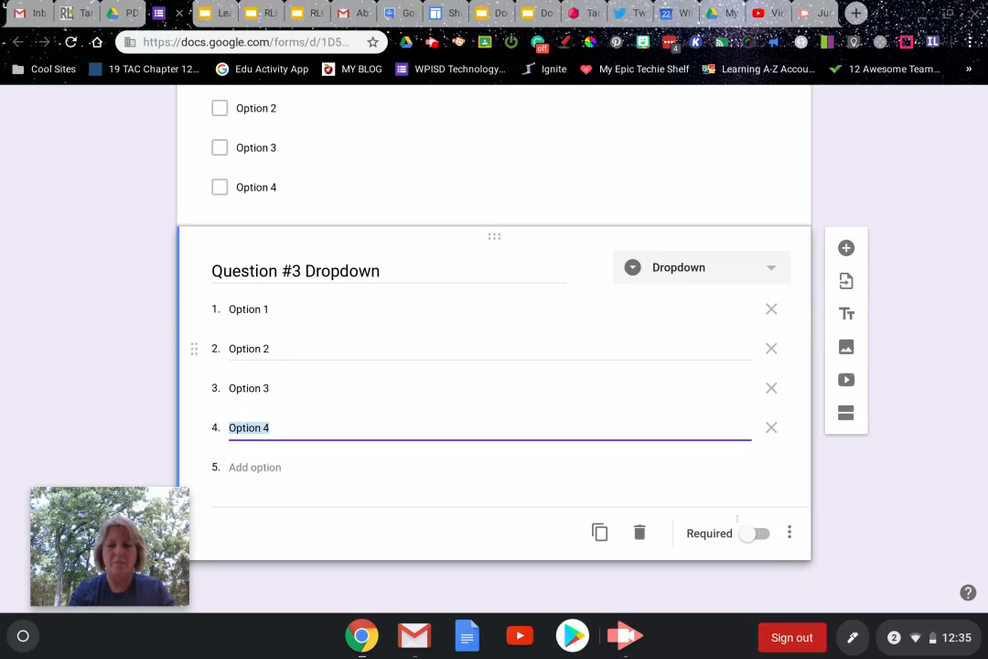
pyautogui.click(759, 532)
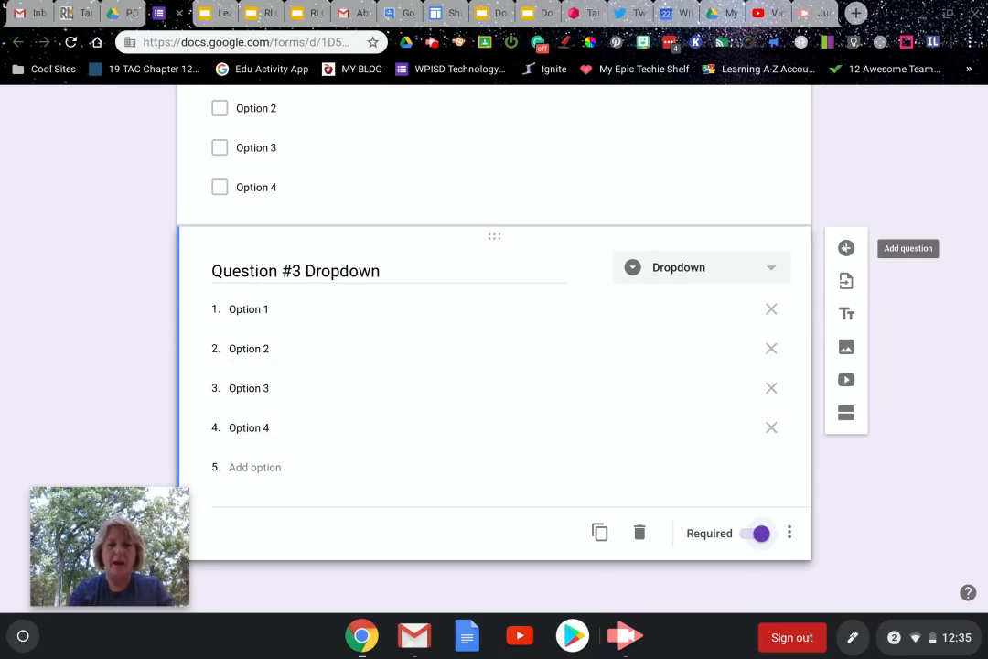
# - Add a Paragraph-type question below "Question #3 Dropdown" and title it "Comments?"
pyautogui.click(847, 248)
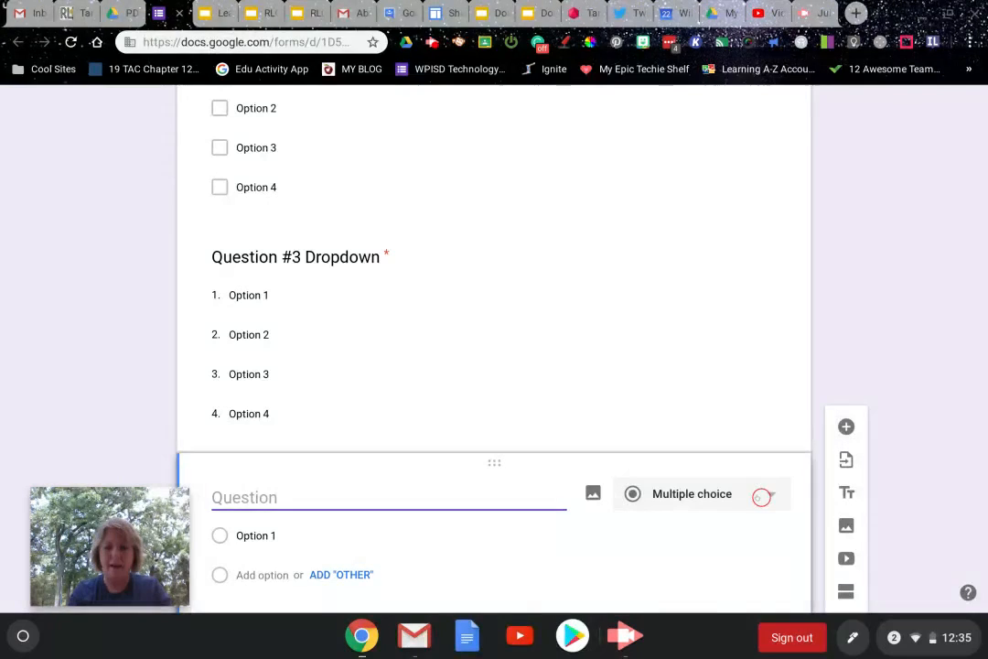
pyautogui.click(761, 495)
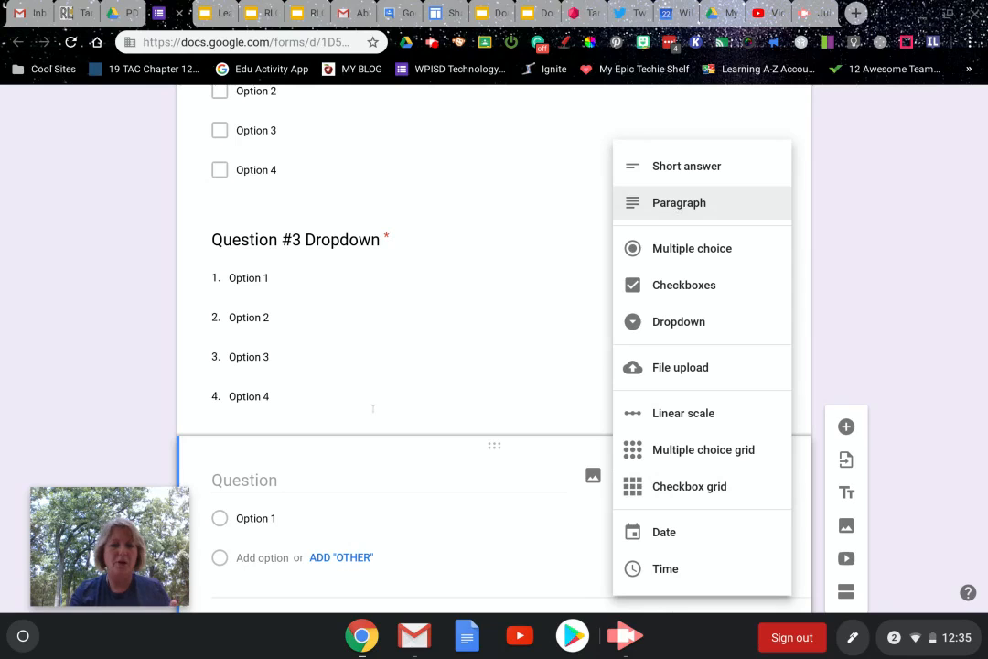
pyautogui.click(324, 473)
pyautogui.write('C')
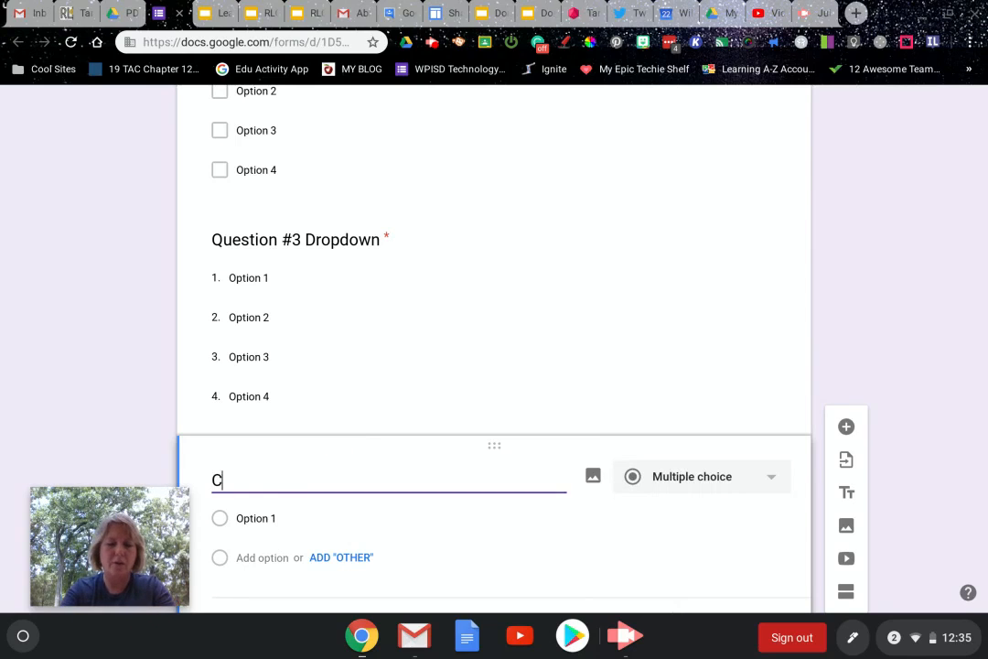
pyautogui.write('omments')
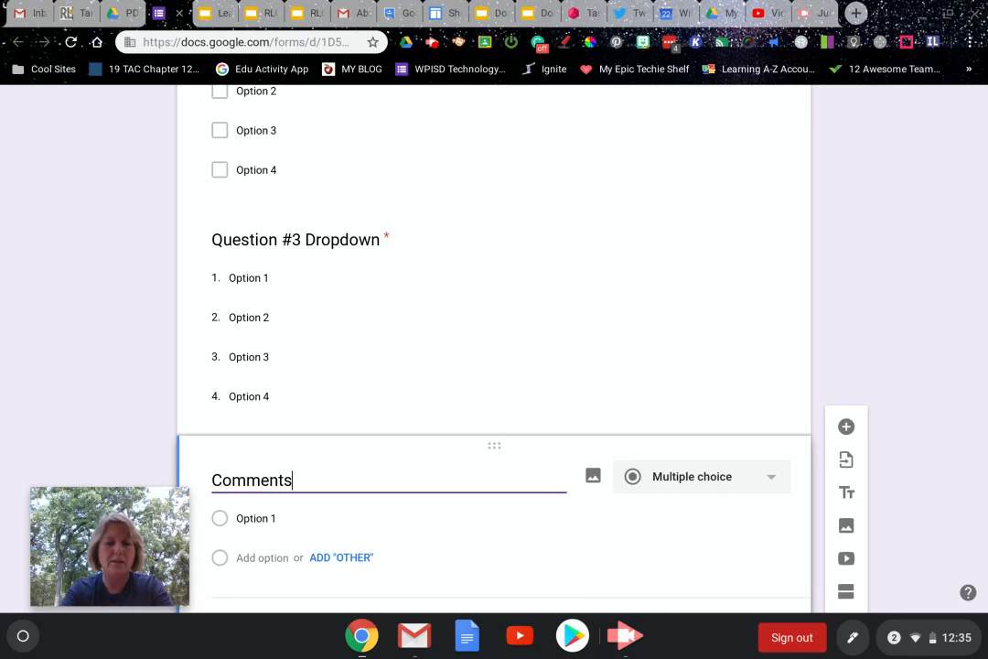
pyautogui.write('?')
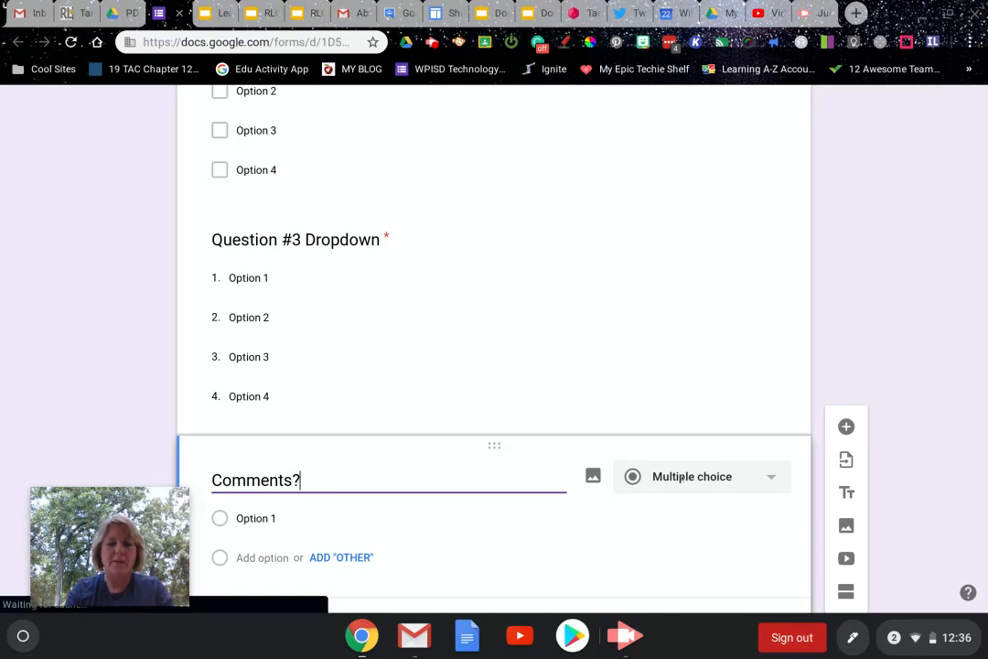
pyautogui.click(688, 476)
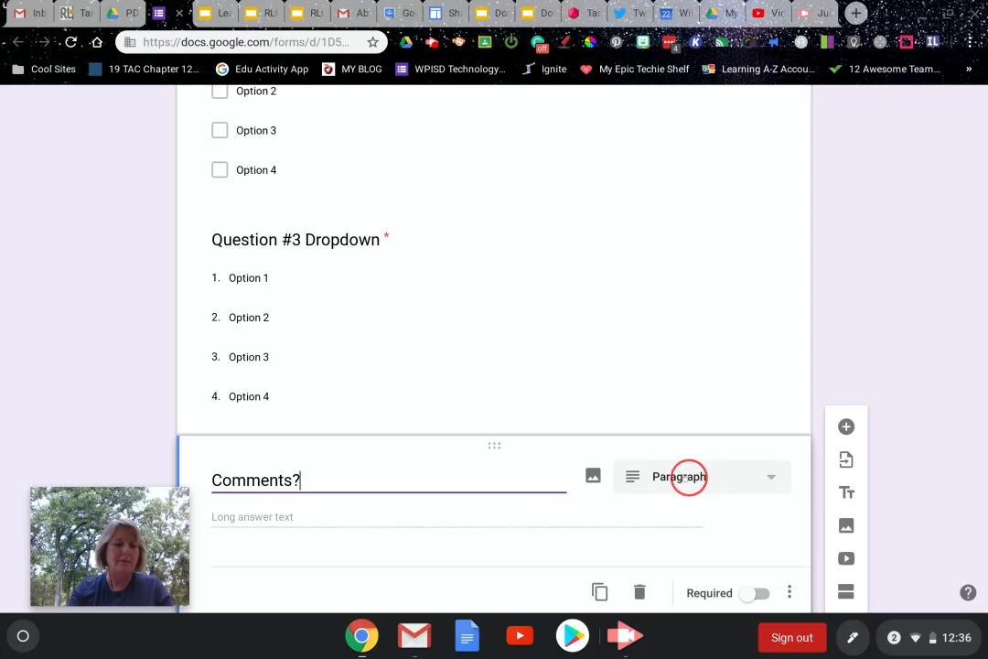
pyautogui.click(641, 476)
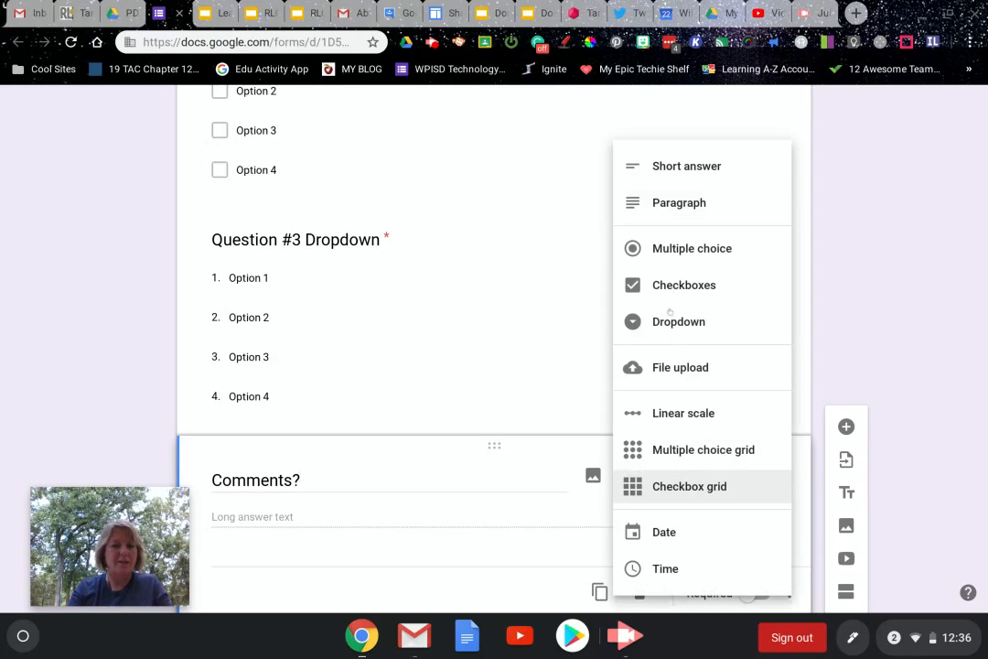
pyautogui.click(657, 209)
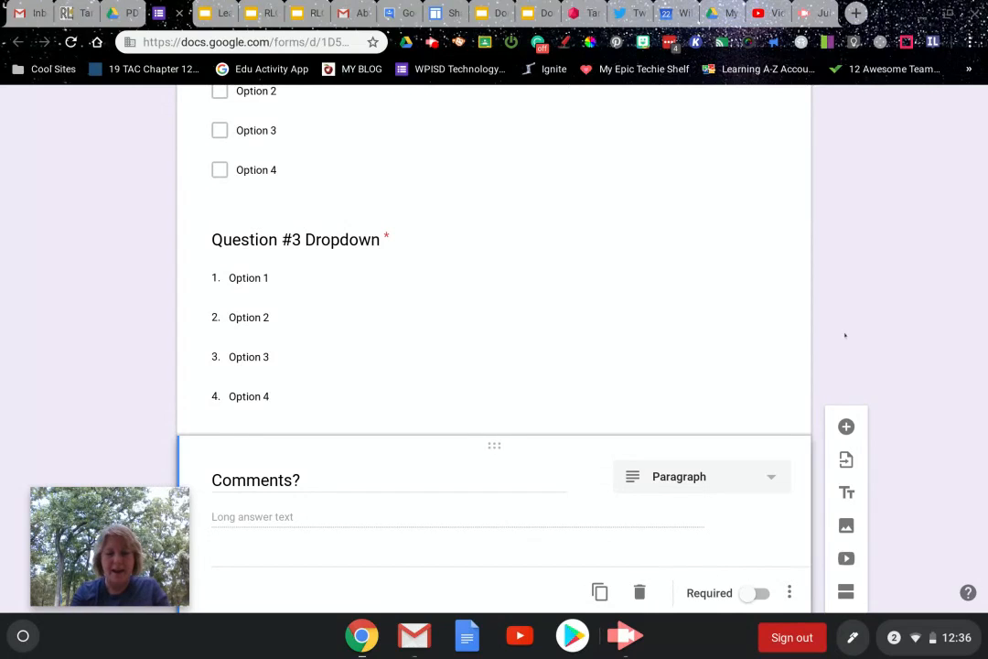
pyautogui.scroll(-1, 844, 335)
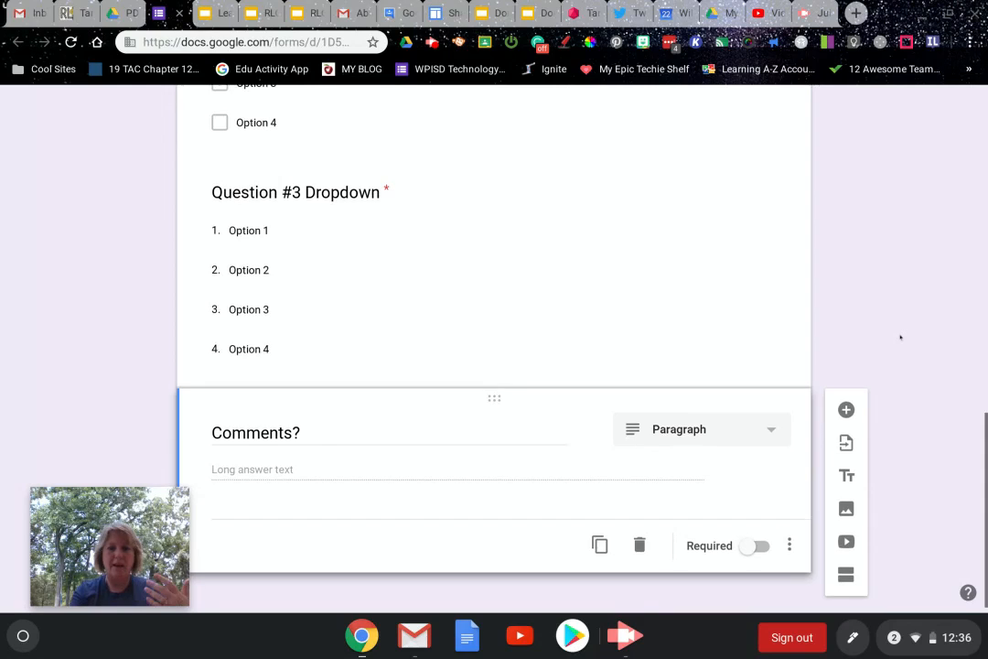
# - Set the form theme's header to the white-flowers-and-butterfly image 13_nature.gif from the Other category
pyautogui.scroll(15, 900, 338)
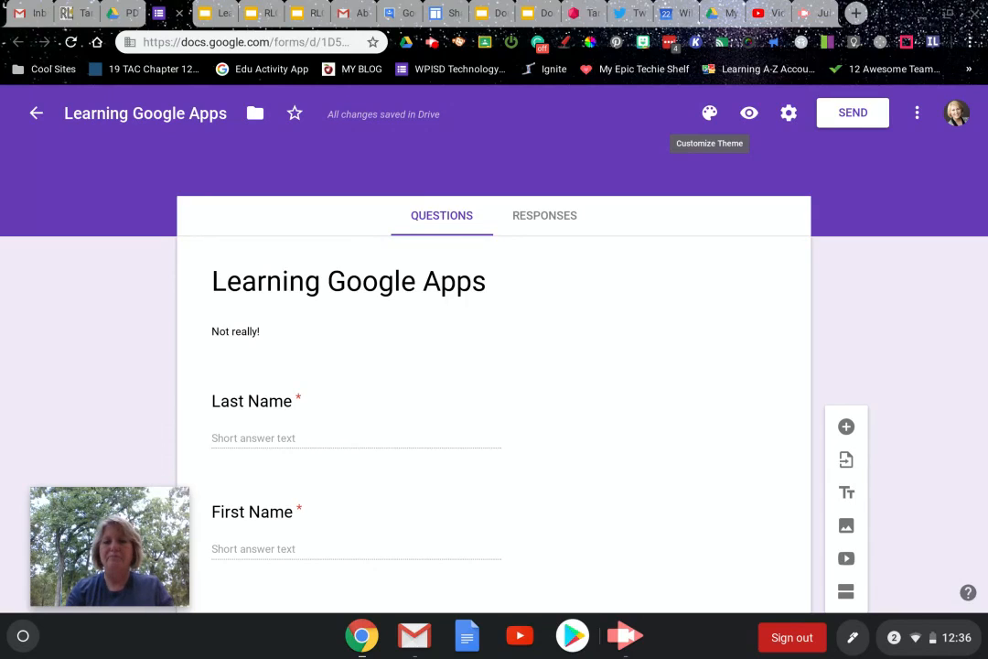
pyautogui.click(710, 112)
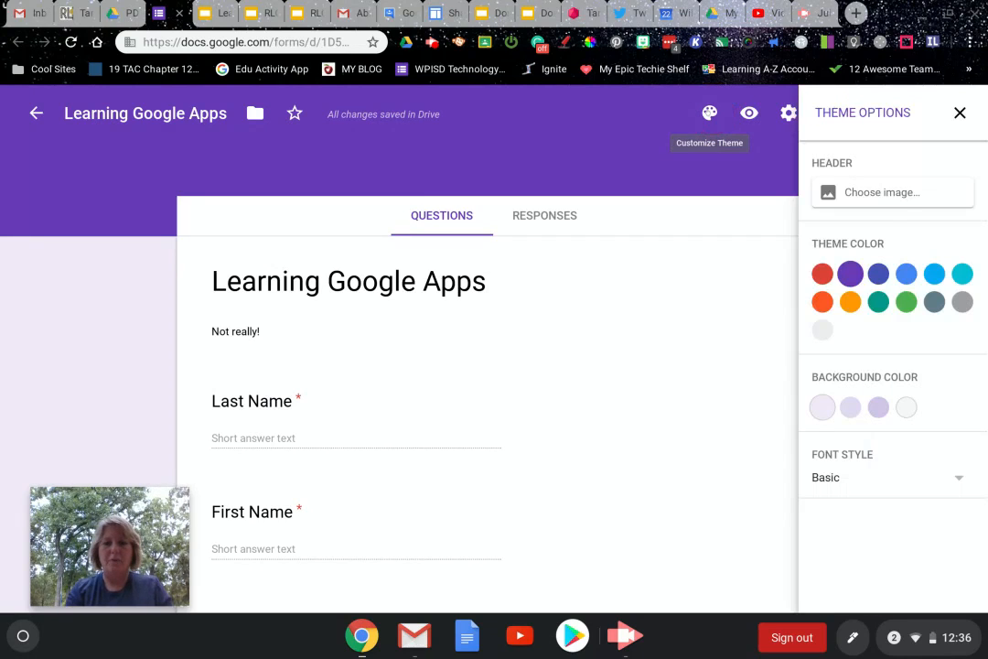
pyautogui.click(885, 192)
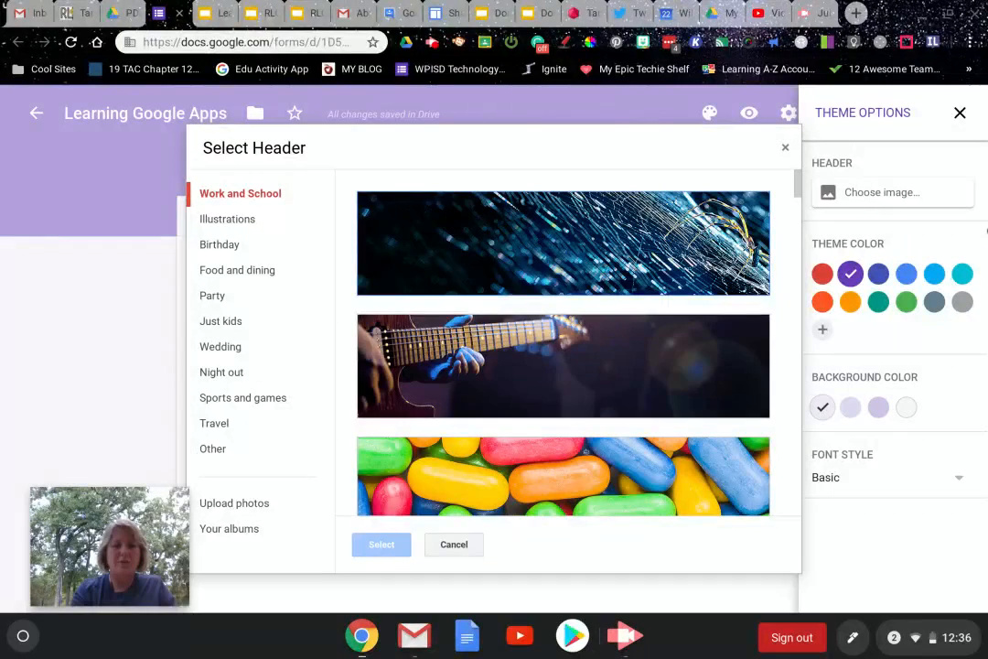
pyautogui.scroll(-3, 563, 366)
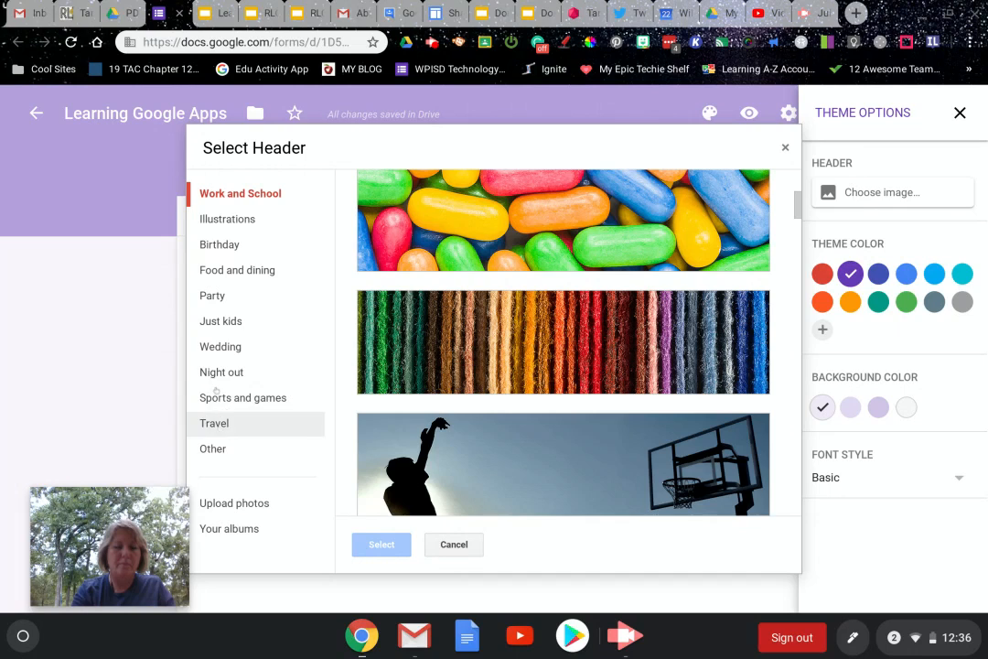
pyautogui.click(215, 450)
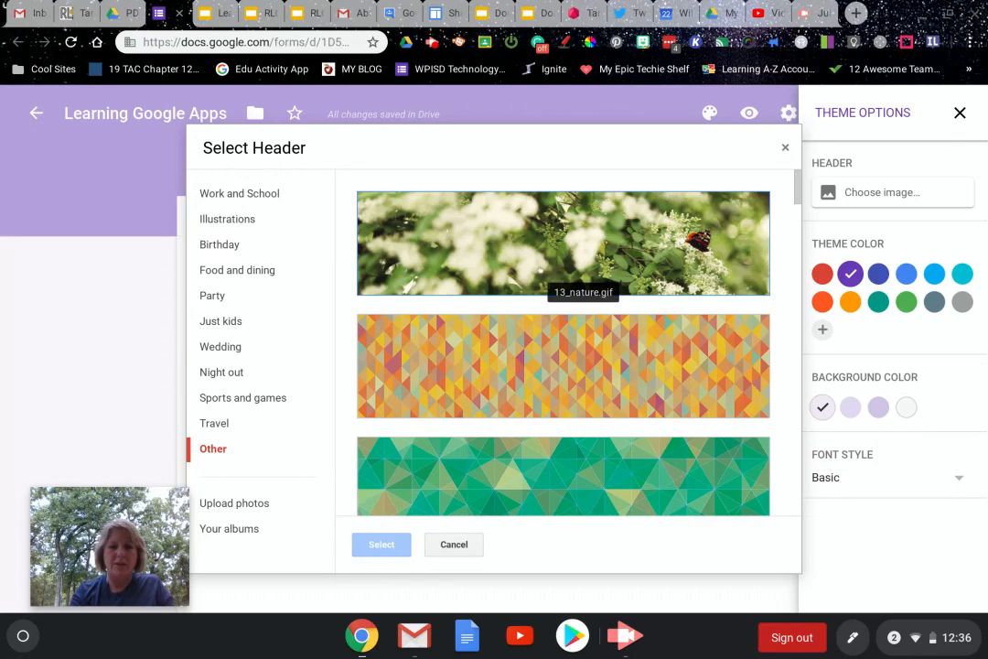
pyautogui.click(583, 265)
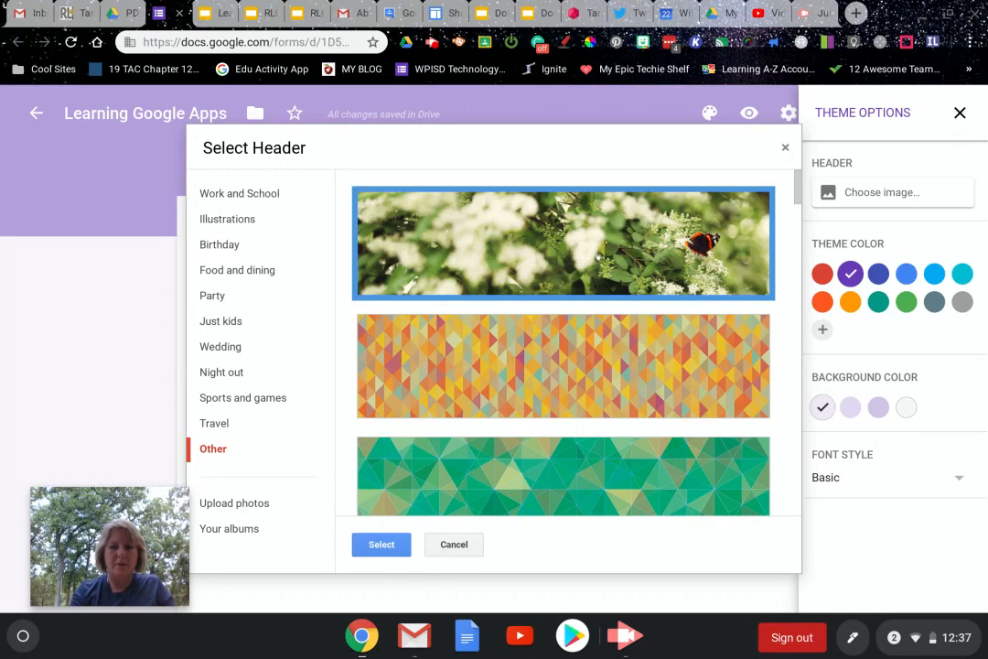
pyautogui.click(380, 544)
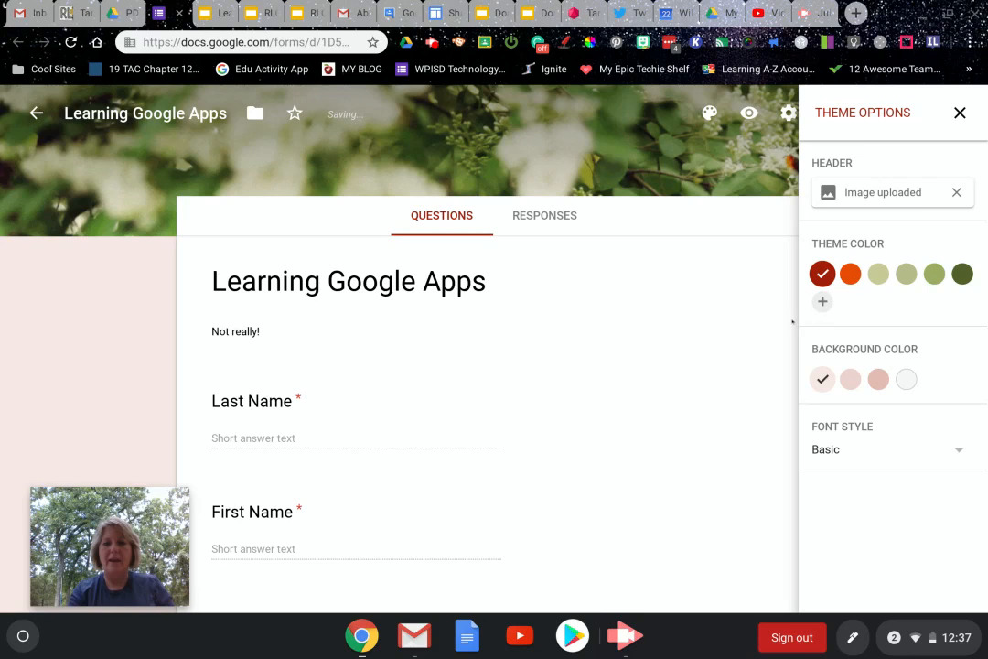
# - Set the theme color to the light beige-green swatch and the font style to Playful, and close the theme options
pyautogui.click(879, 273)
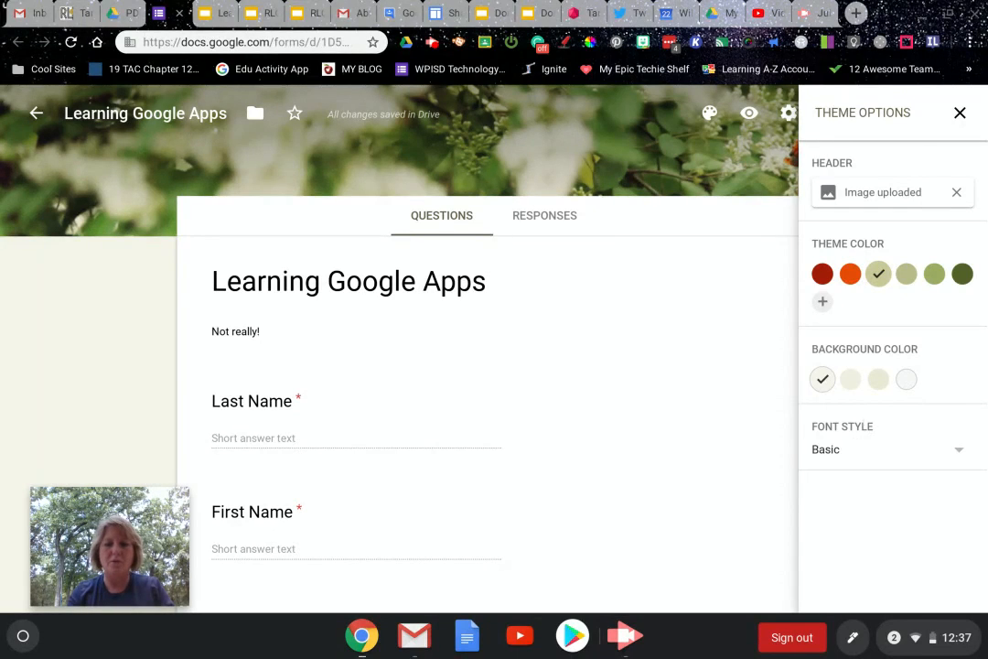
pyautogui.click(952, 449)
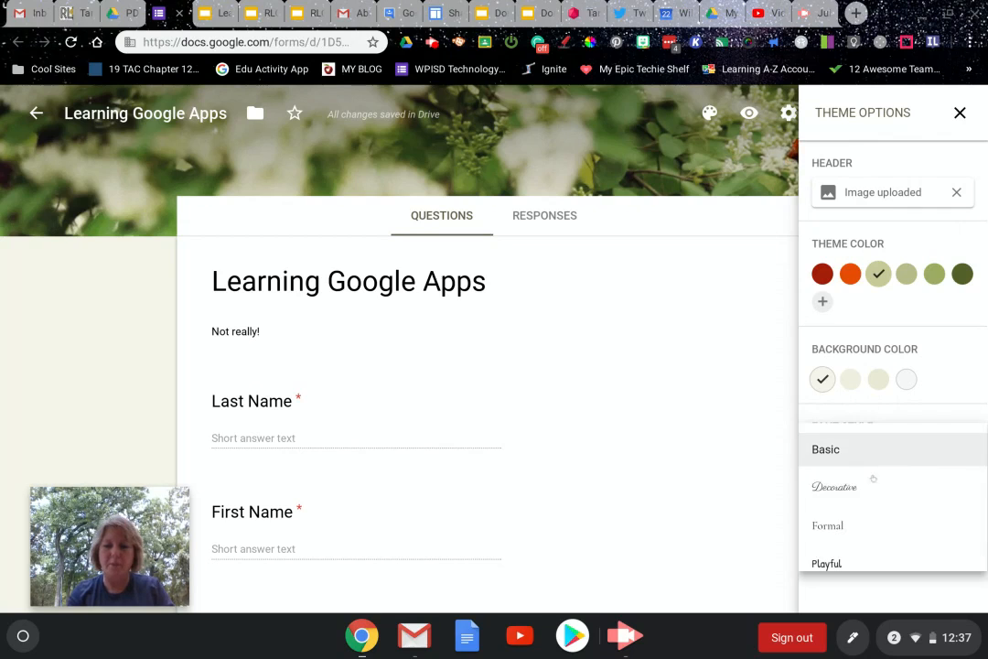
pyautogui.scroll(-1, 847, 513)
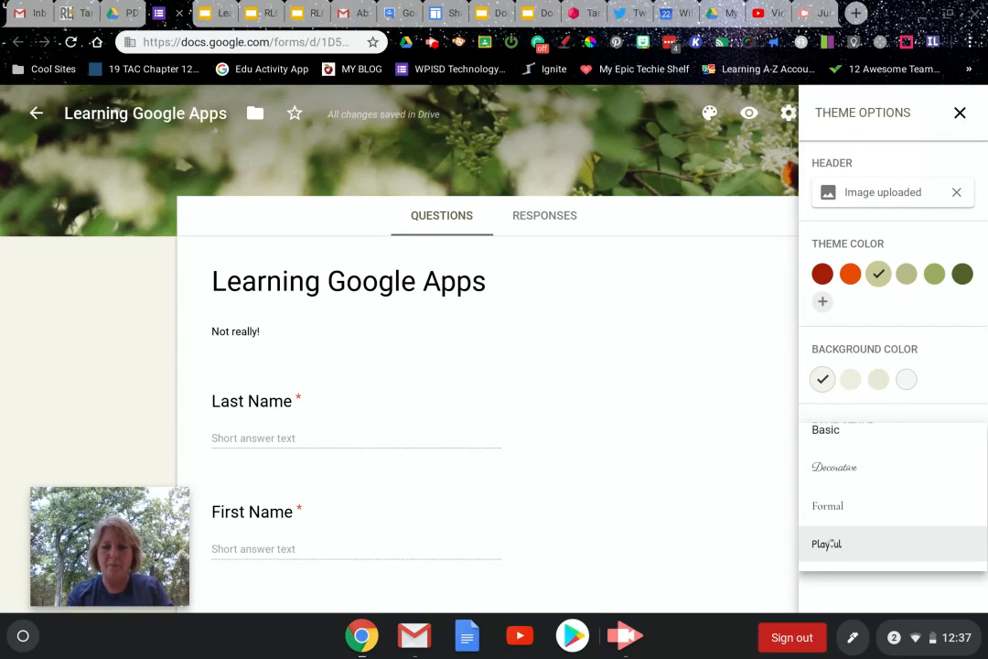
pyautogui.click(828, 544)
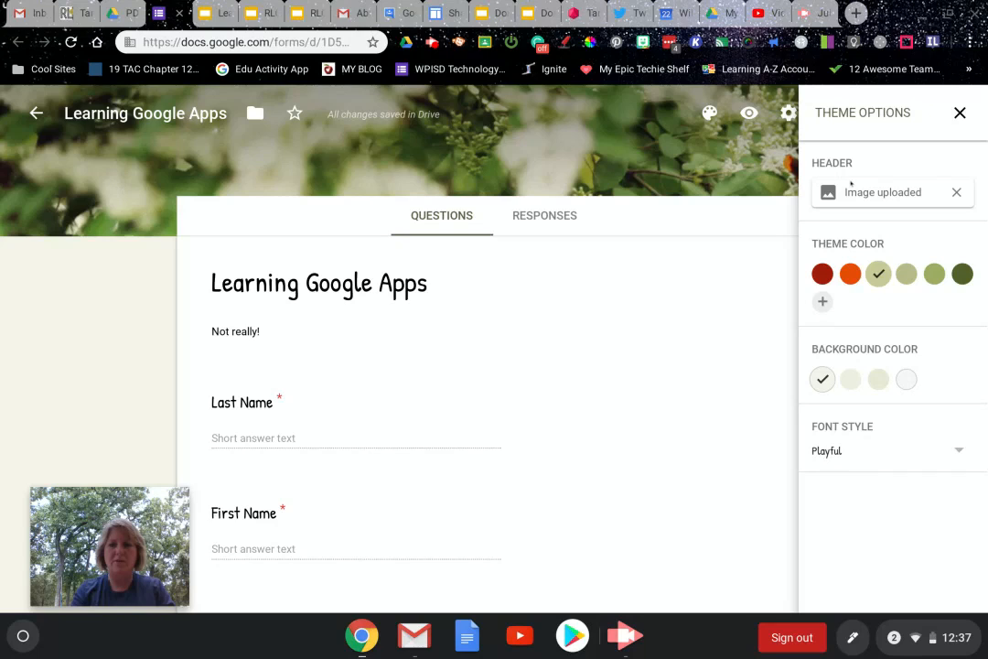
pyautogui.click(960, 112)
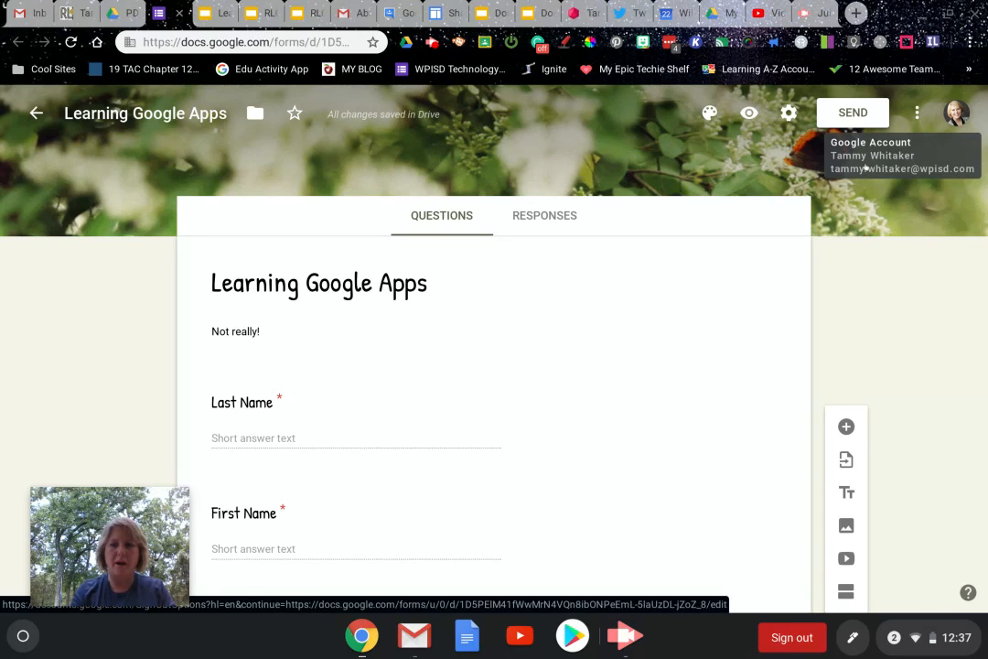
# - Preview the form as a respondent and look through its name fields, choice questions and comments question
pyautogui.scroll(-1, 887, 342)
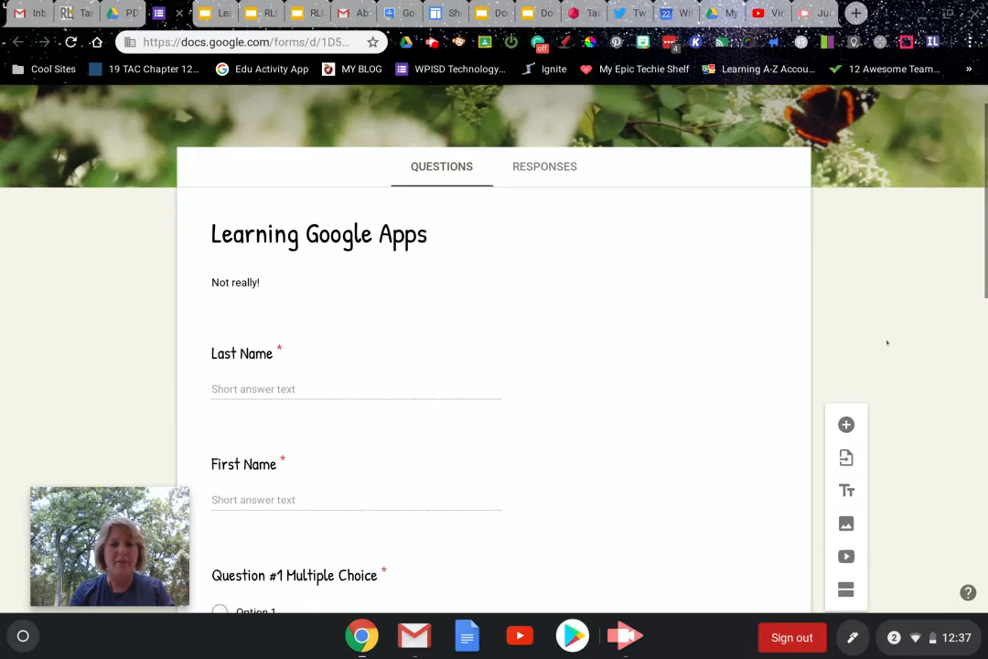
pyautogui.scroll(1, 887, 342)
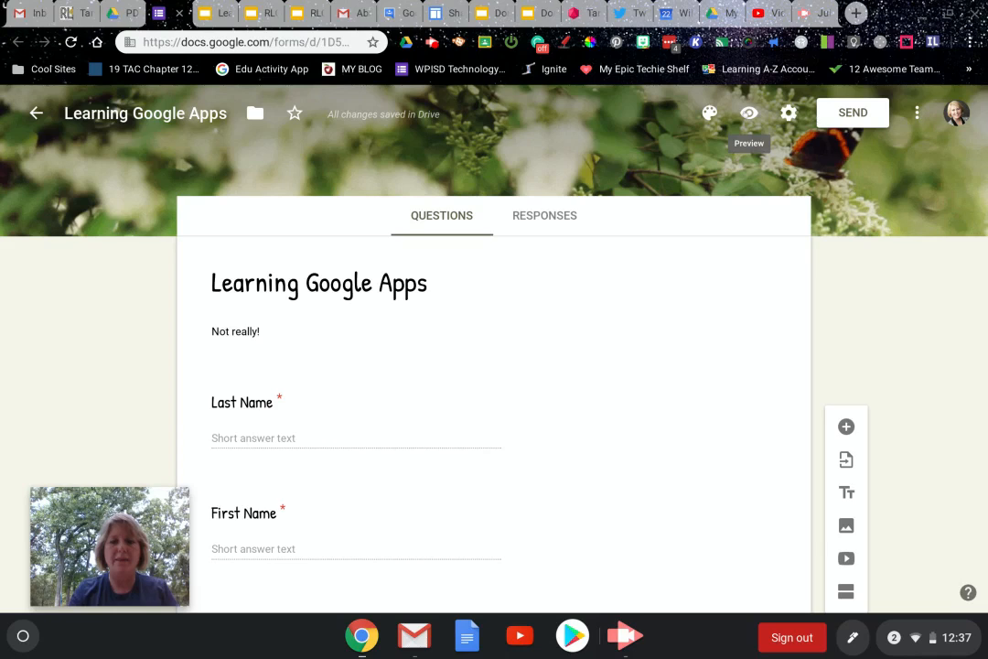
pyautogui.click(748, 112)
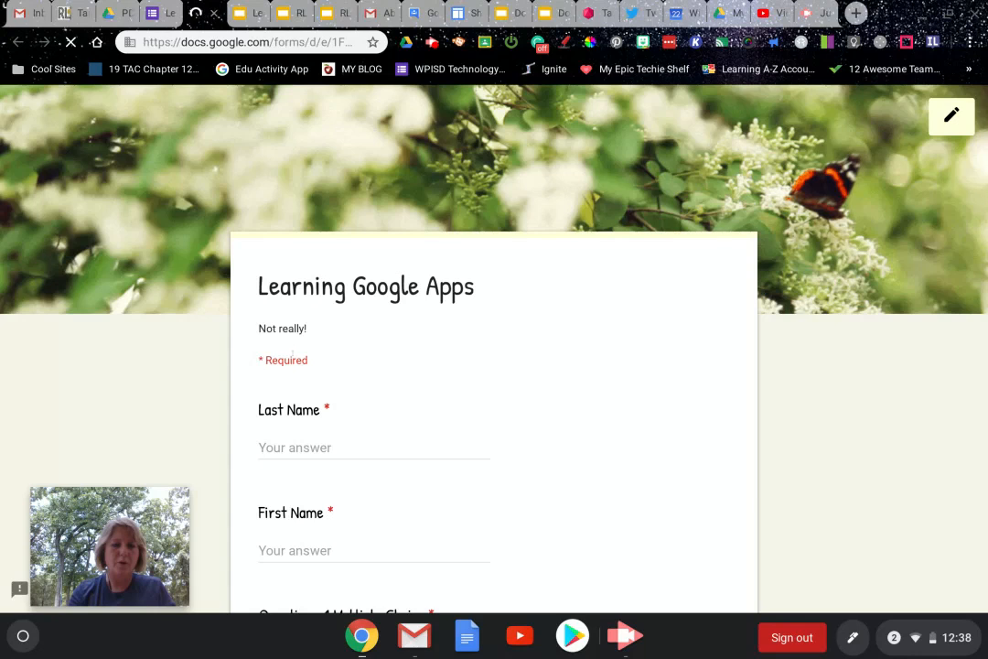
pyautogui.scroll(-5, 338, 407)
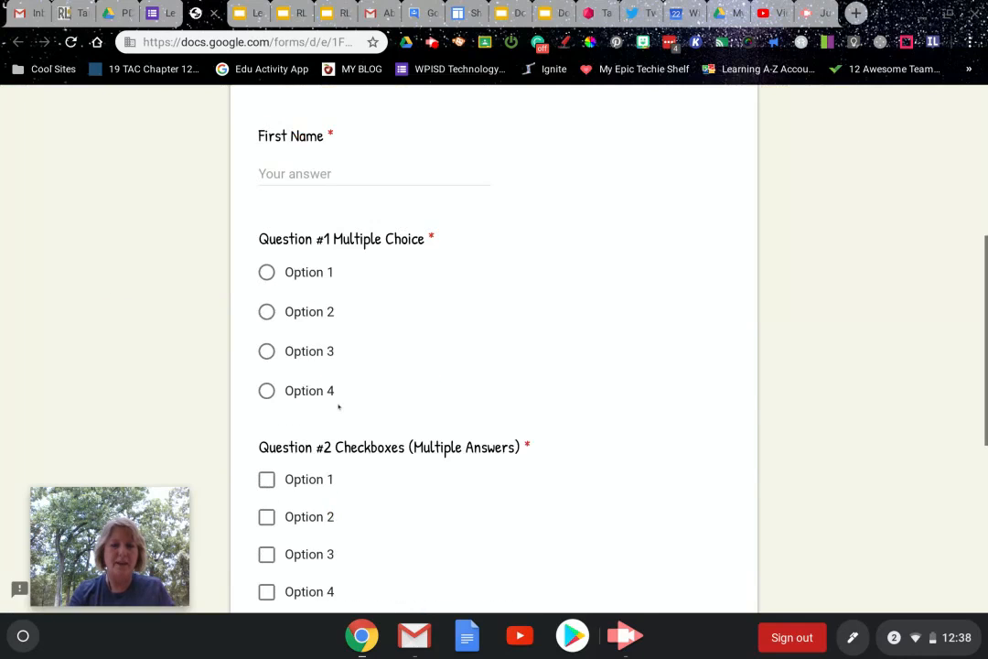
pyautogui.scroll(-3, 338, 406)
pyautogui.scroll(3, 339, 407)
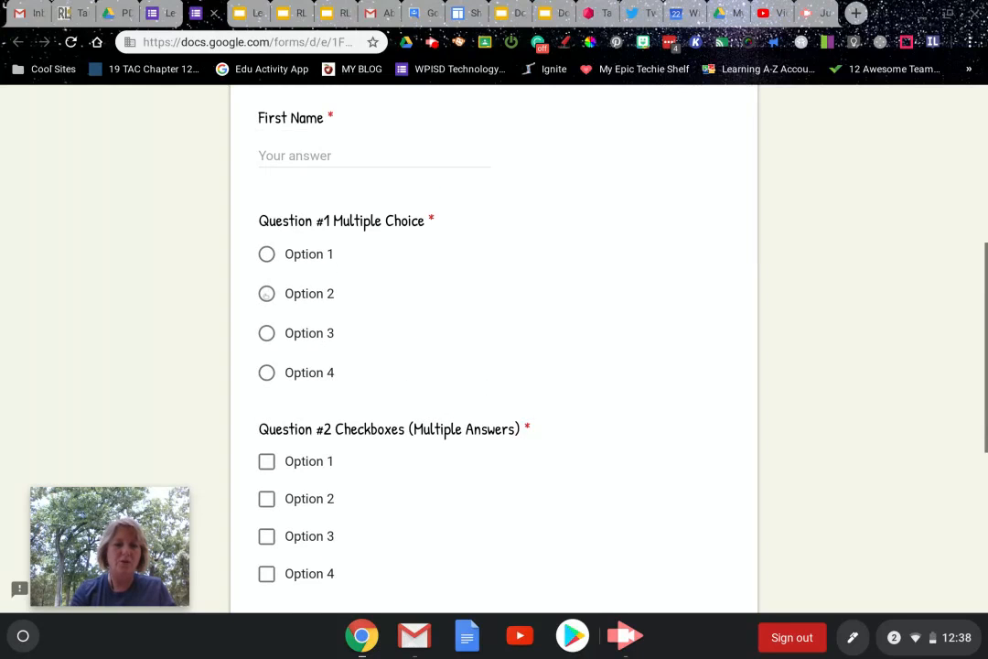
pyautogui.scroll(-1, 324, 320)
pyautogui.scroll(-3, 323, 320)
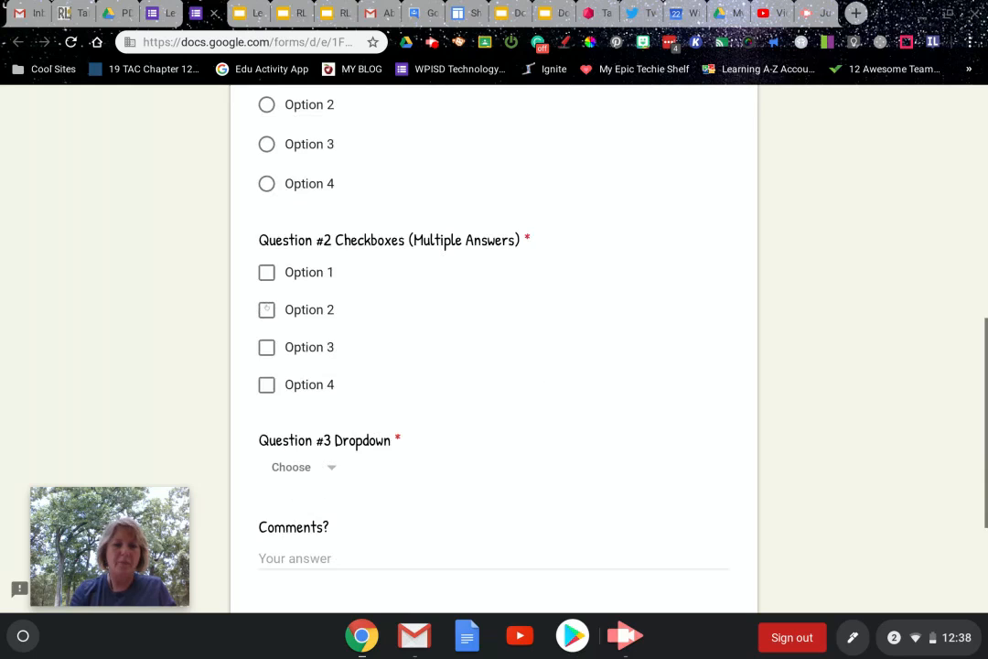
pyautogui.scroll(2, 294, 304)
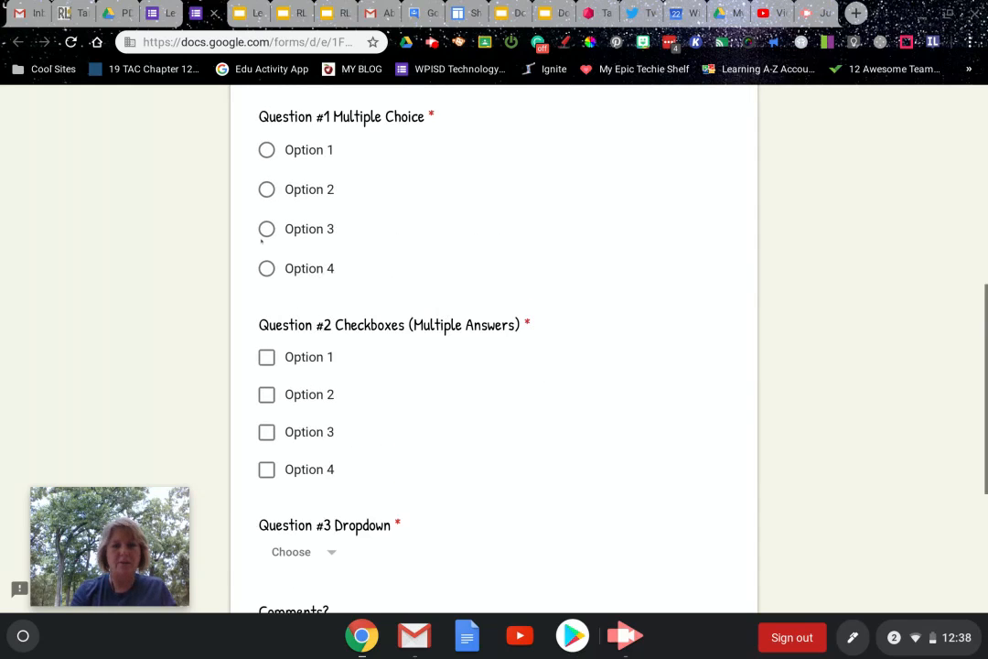
pyautogui.scroll(5, 261, 234)
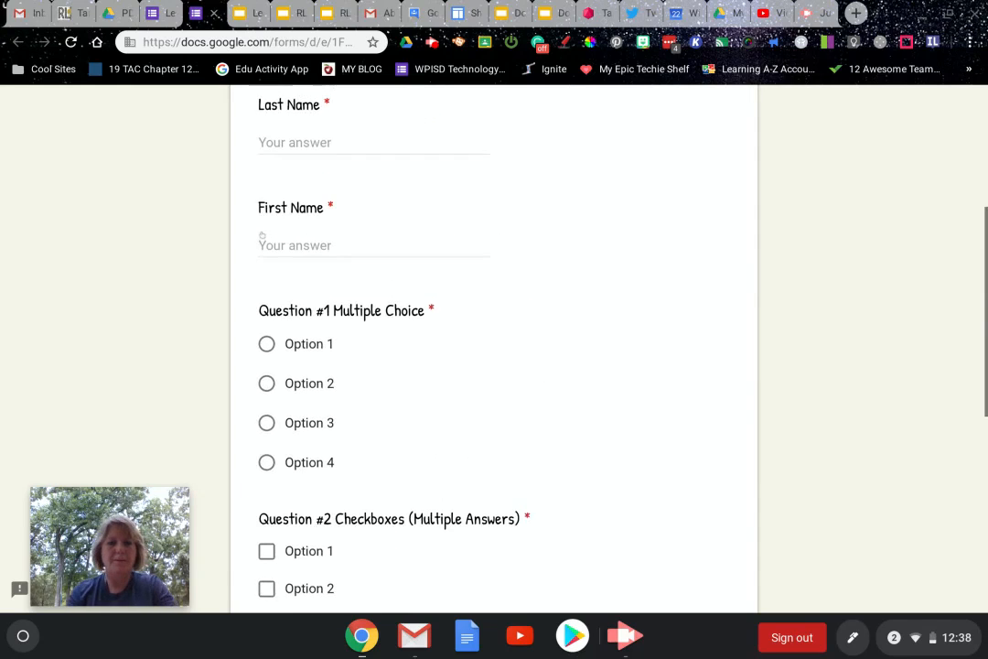
# - Fill in the sample answers "Last name 1" for Last Name and "First name 1" for First Name
pyautogui.click(279, 157)
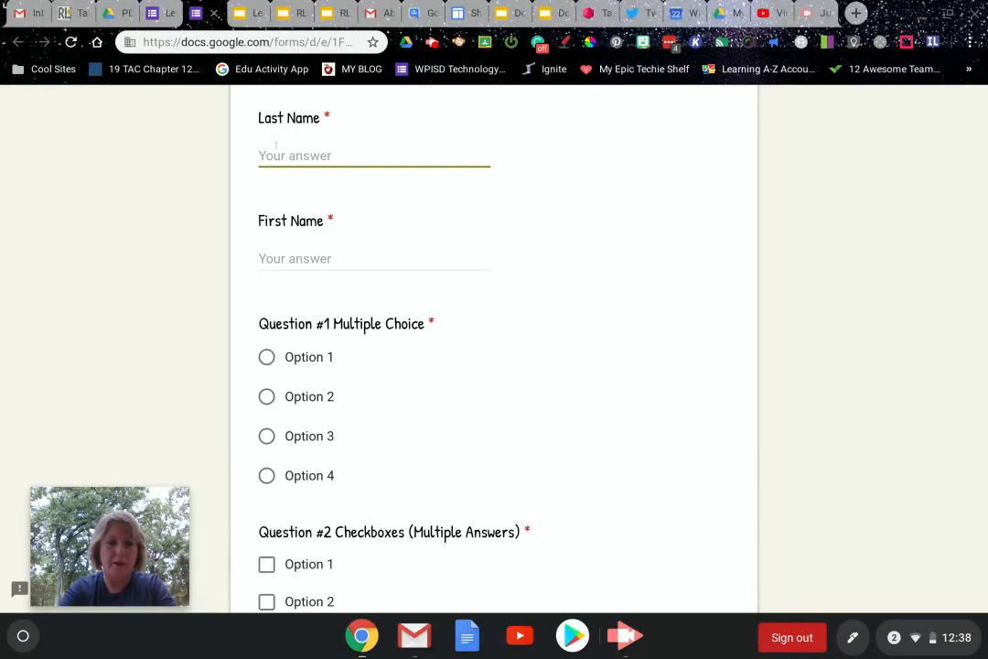
pyautogui.write('L')
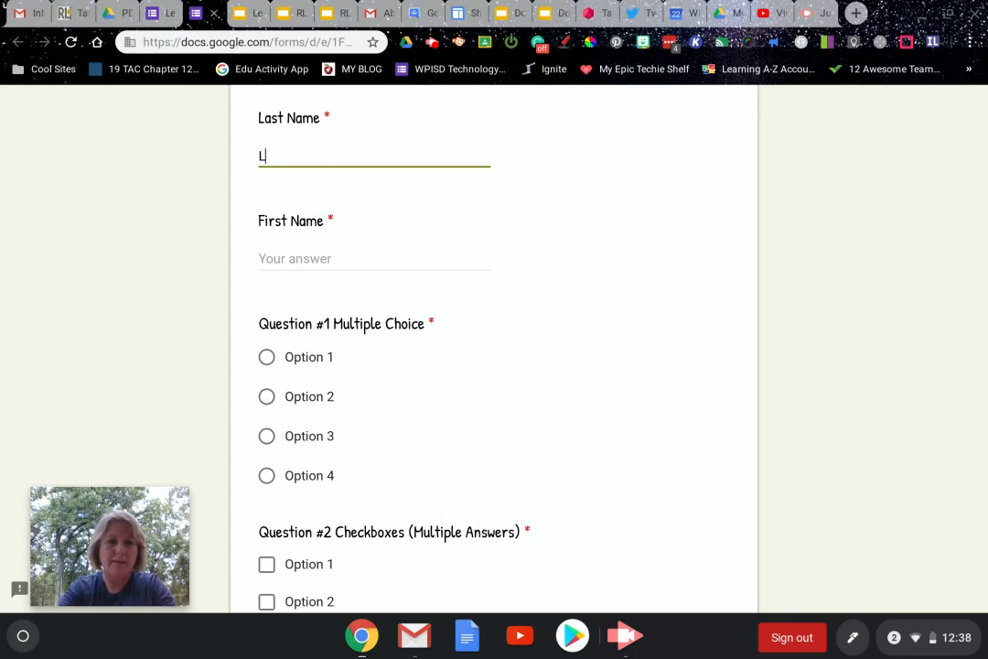
pyautogui.write('ast name 1')
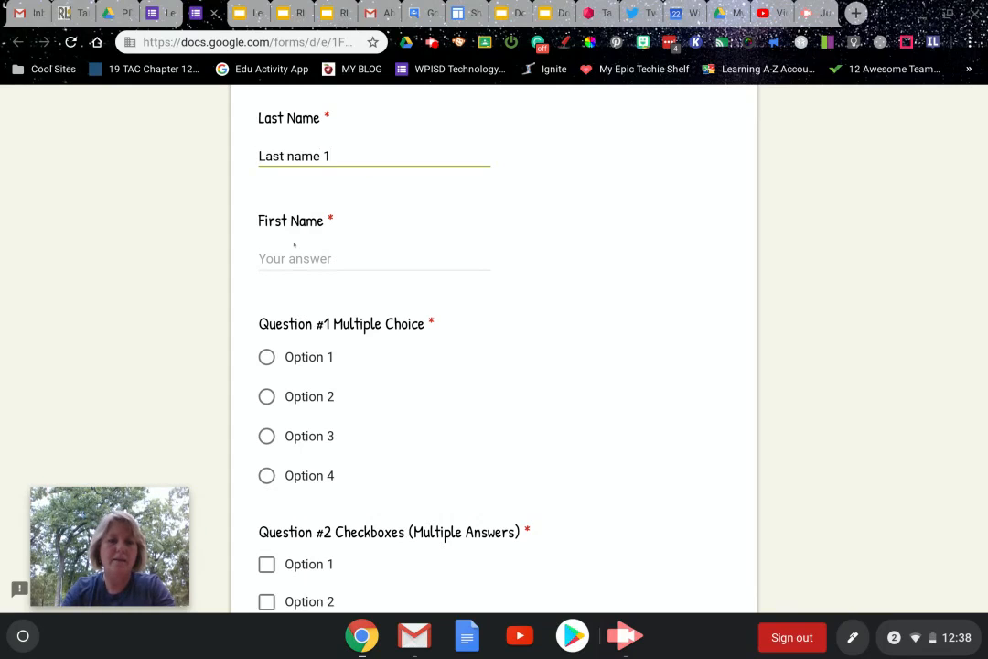
pyautogui.click(294, 256)
pyautogui.write('First ')
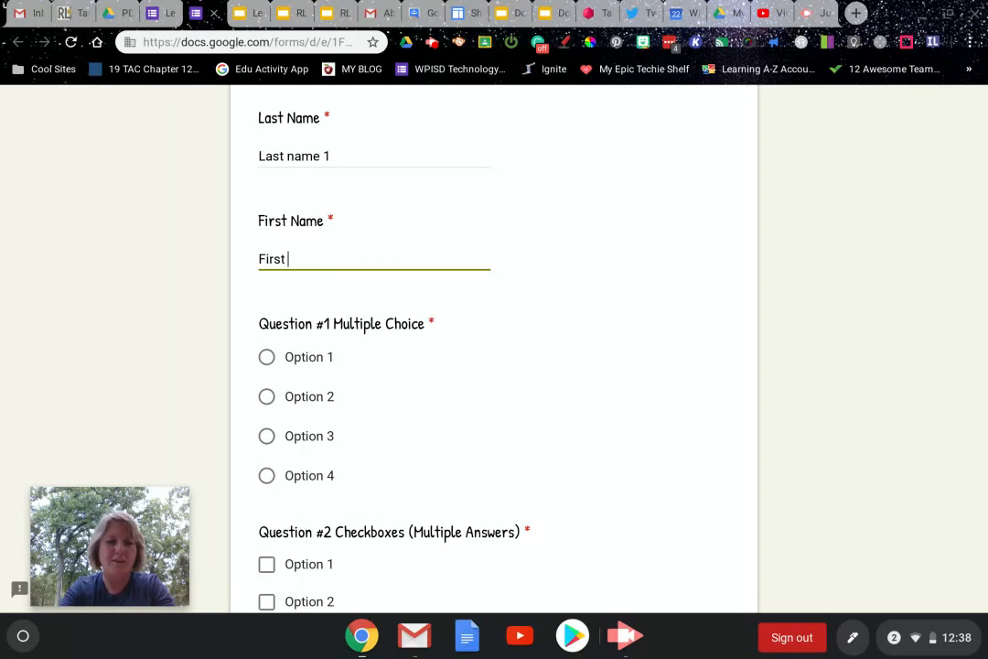
pyautogui.write('name 1')
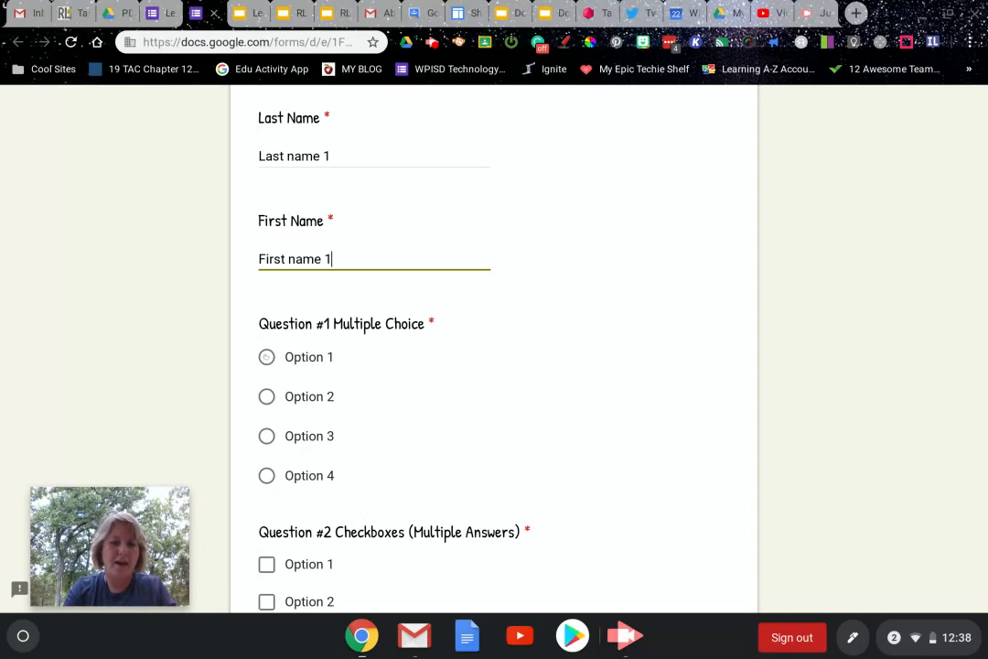
# - Answer Question #1 with Option 1, Question #2 with Options 2 and 3, and Question #3 with Option 3
pyautogui.click(267, 357)
pyautogui.scroll(-3, 344, 415)
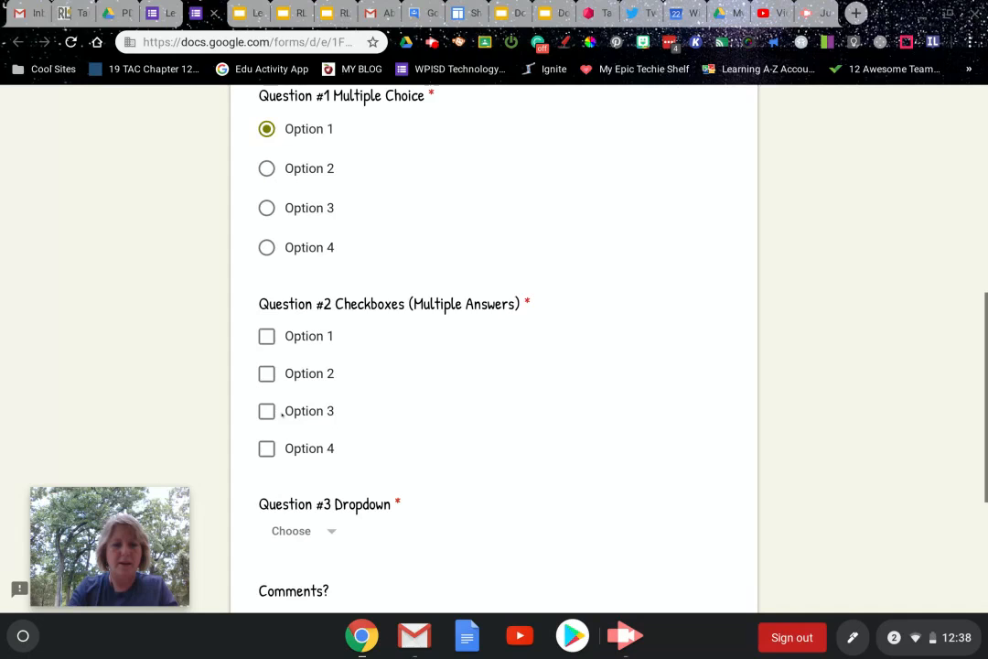
pyautogui.click(282, 413)
pyautogui.click(267, 374)
pyautogui.scroll(-3, 318, 319)
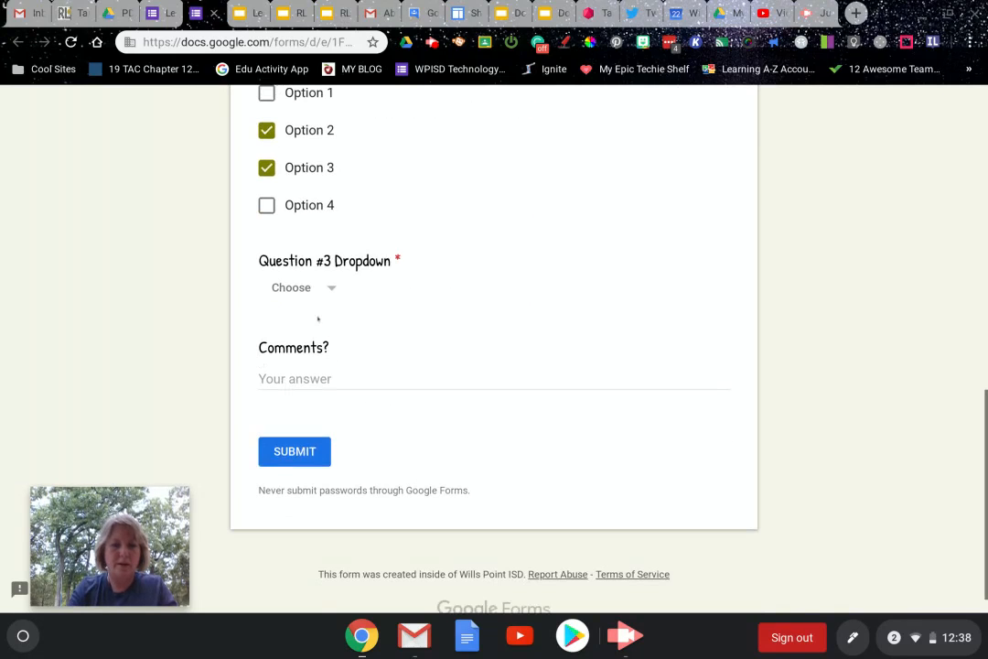
pyautogui.click(330, 287)
pyautogui.click(308, 405)
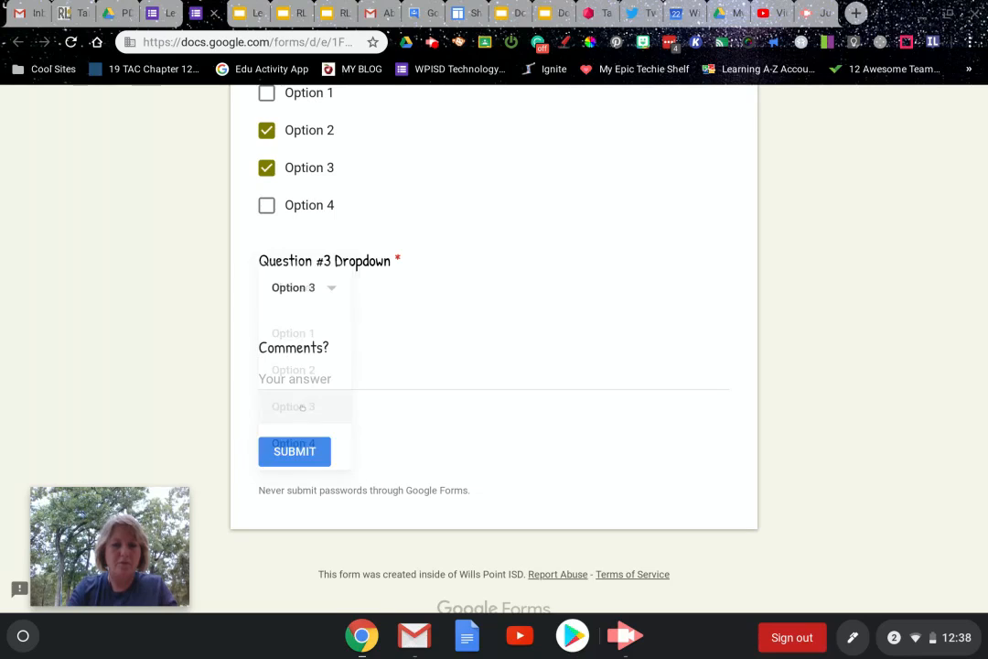
# - Enter "Not today" as the answer to Comments? and submit the response
pyautogui.click(314, 375)
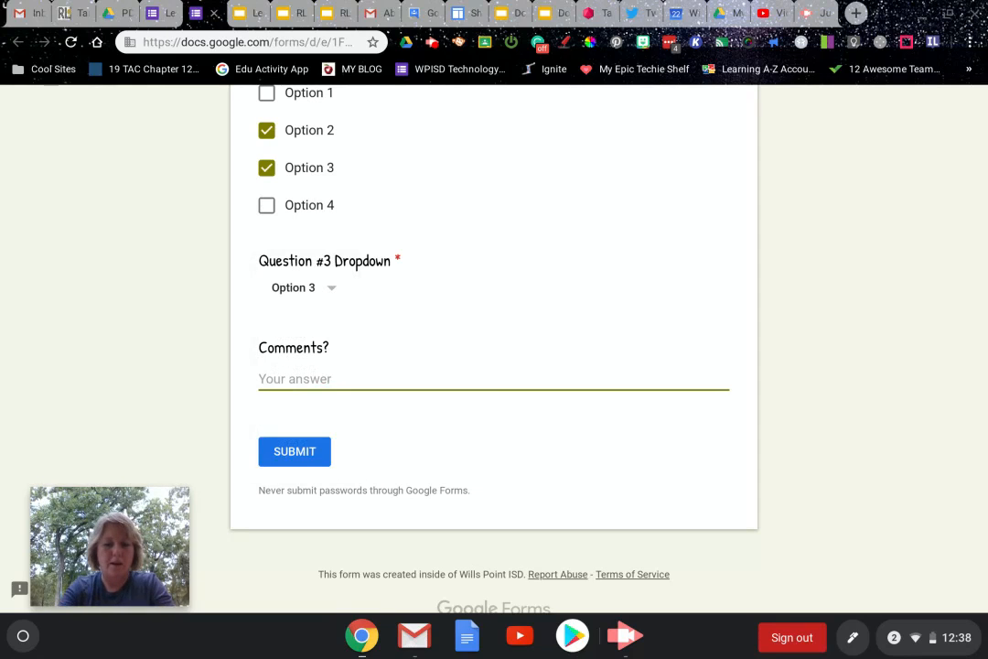
pyautogui.write('Not today')
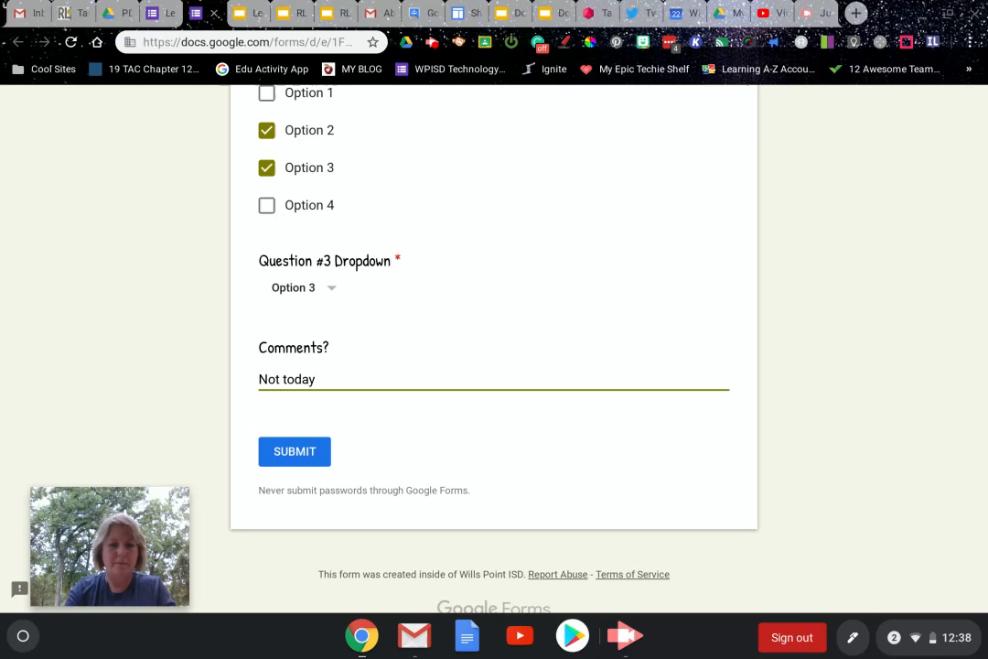
pyautogui.click(293, 451)
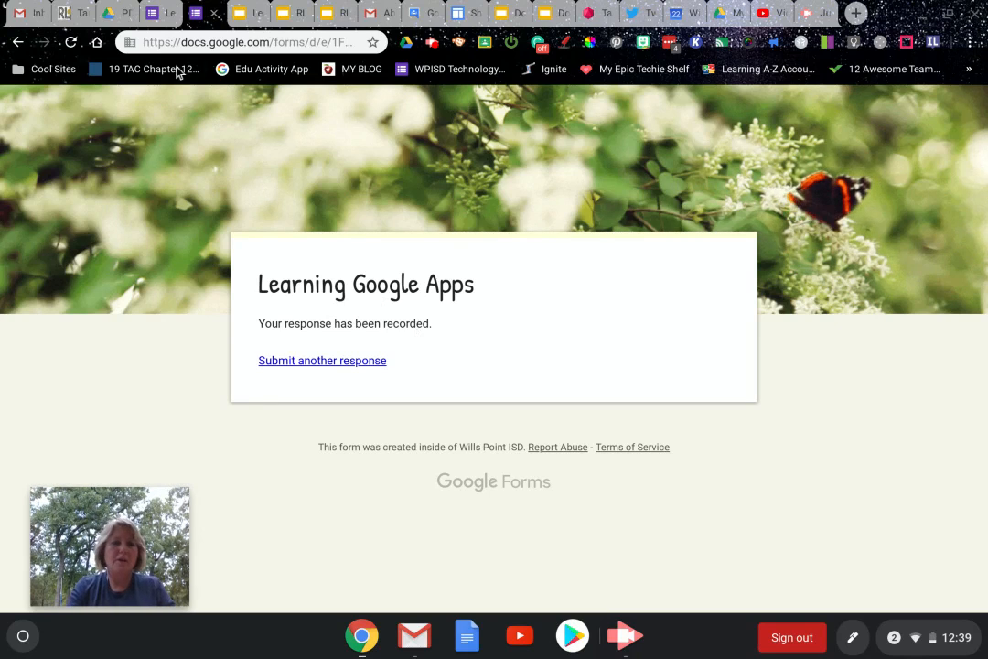
# - Return to the form editor and look through the response summary for the name fields, choice questions and comments
pyautogui.click(154, 16)
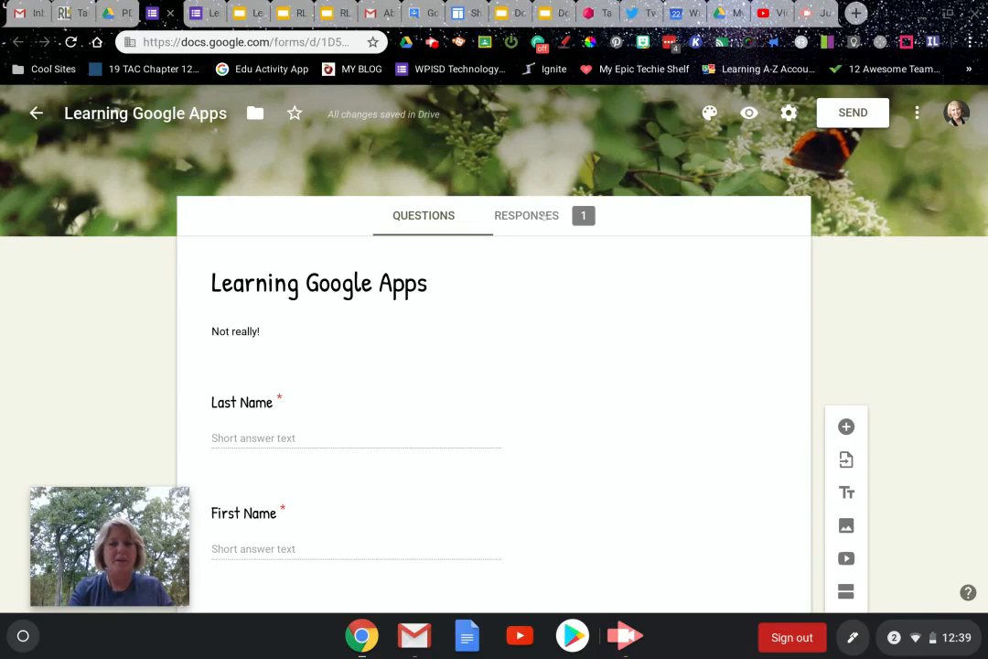
pyautogui.click(542, 215)
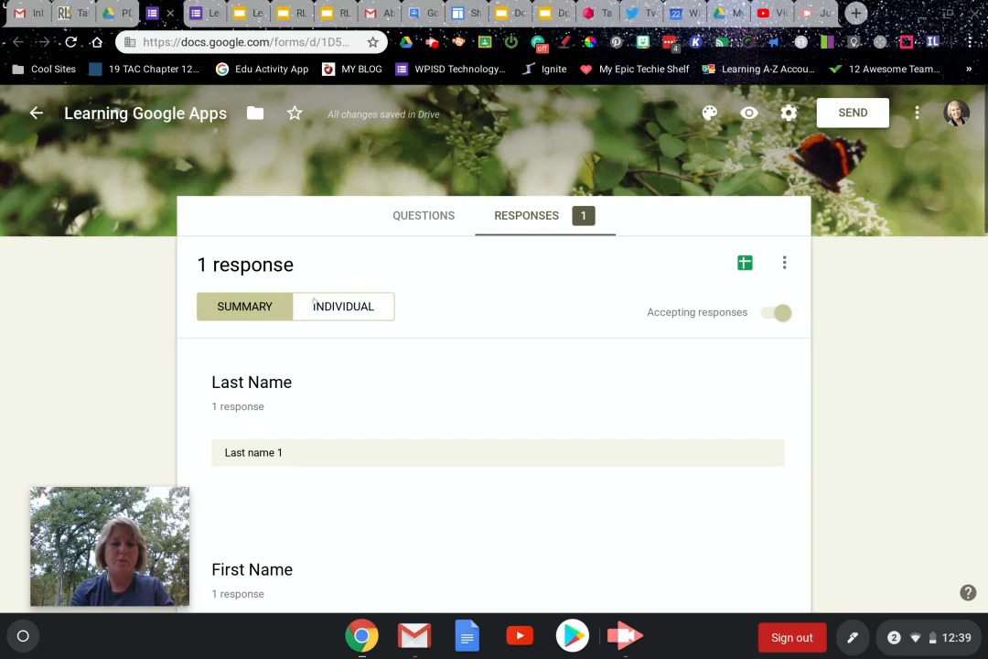
pyautogui.scroll(-7, 328, 350)
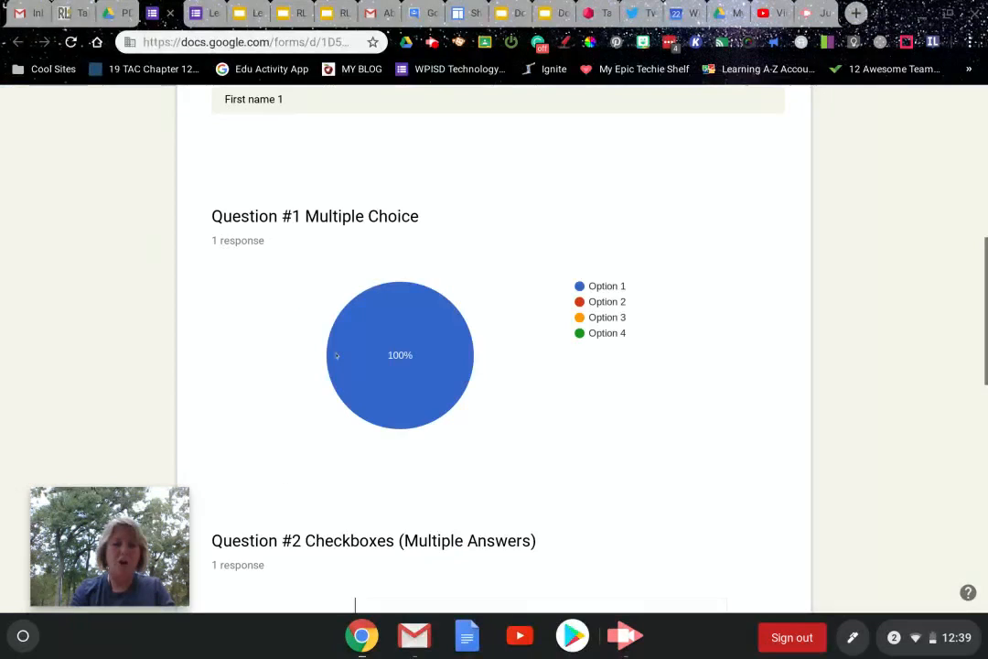
pyautogui.scroll(-7, 336, 355)
pyautogui.scroll(10, 335, 355)
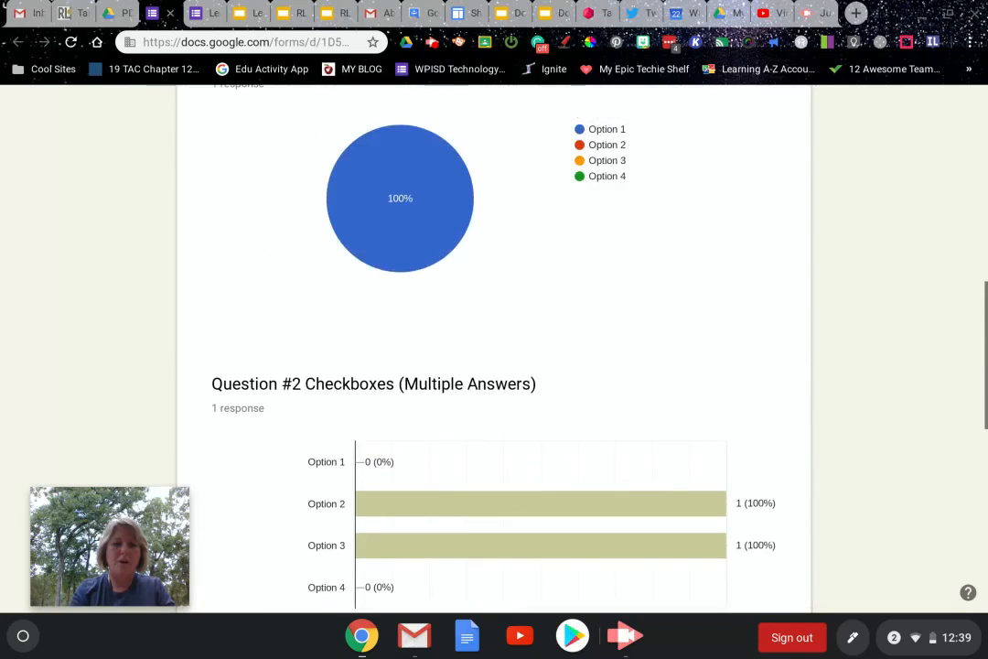
pyautogui.scroll(1, 494, 347)
pyautogui.scroll(-13, 494, 347)
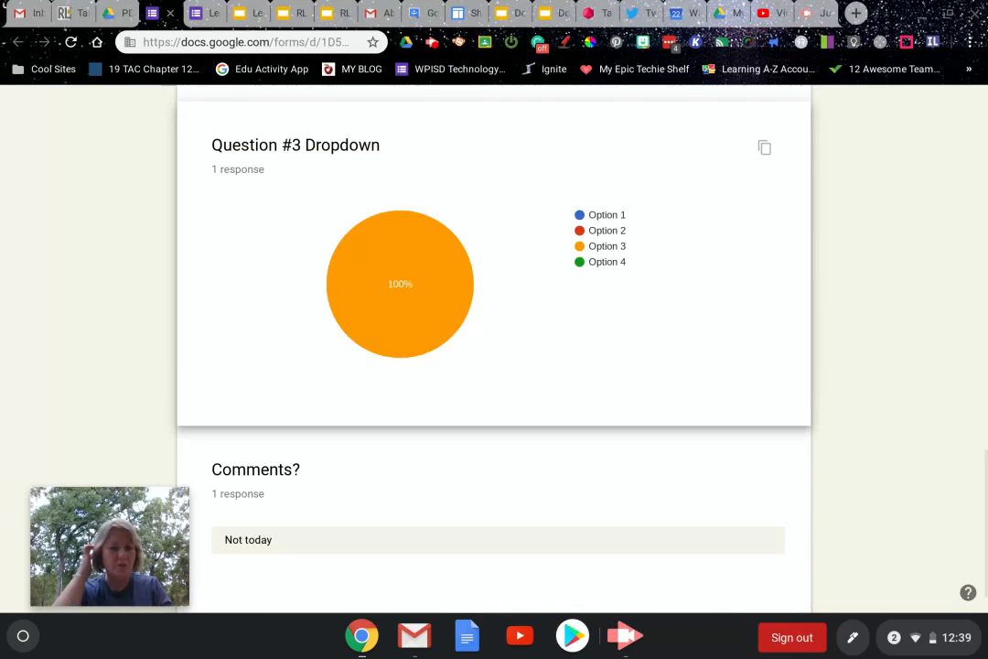
pyautogui.scroll(15, 494, 348)
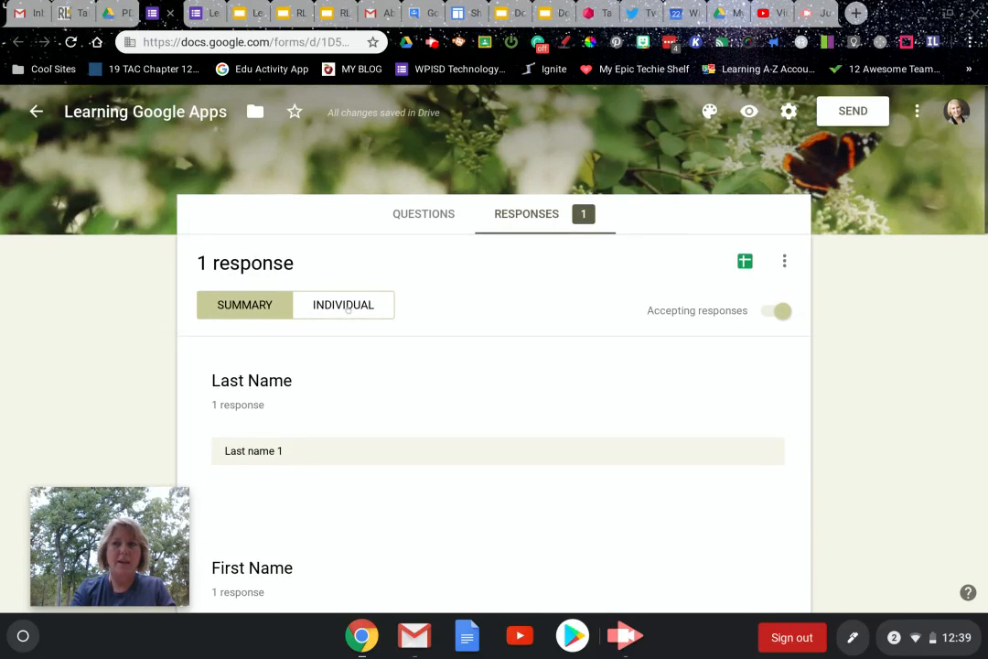
# - View the responses individually and look through the submitted answers from Last Name to Comments?
pyautogui.click(346, 308)
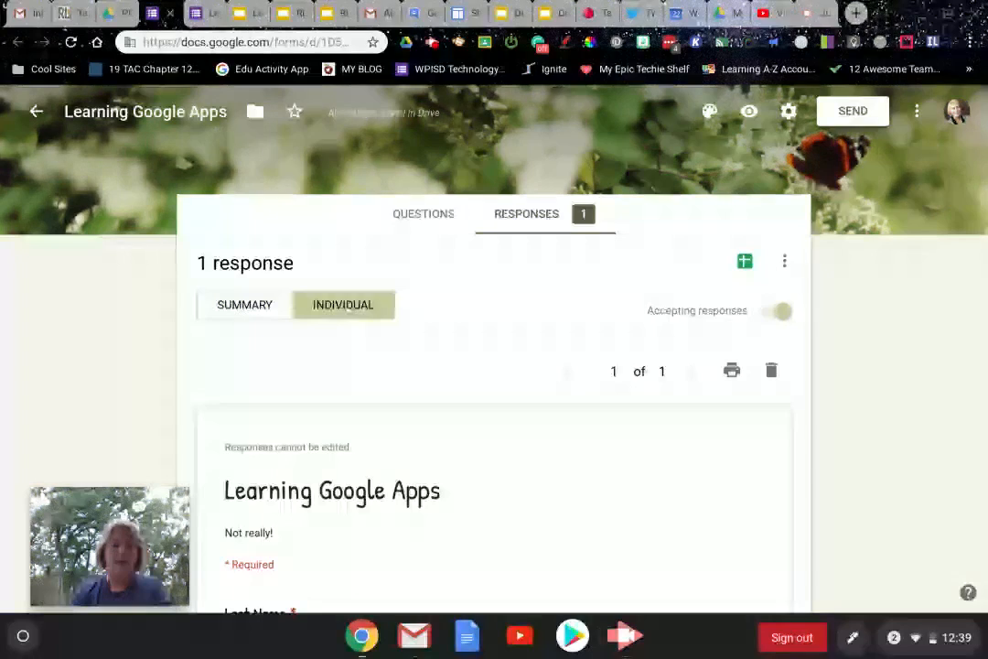
pyautogui.scroll(-3, 468, 353)
pyautogui.scroll(-1, 313, 337)
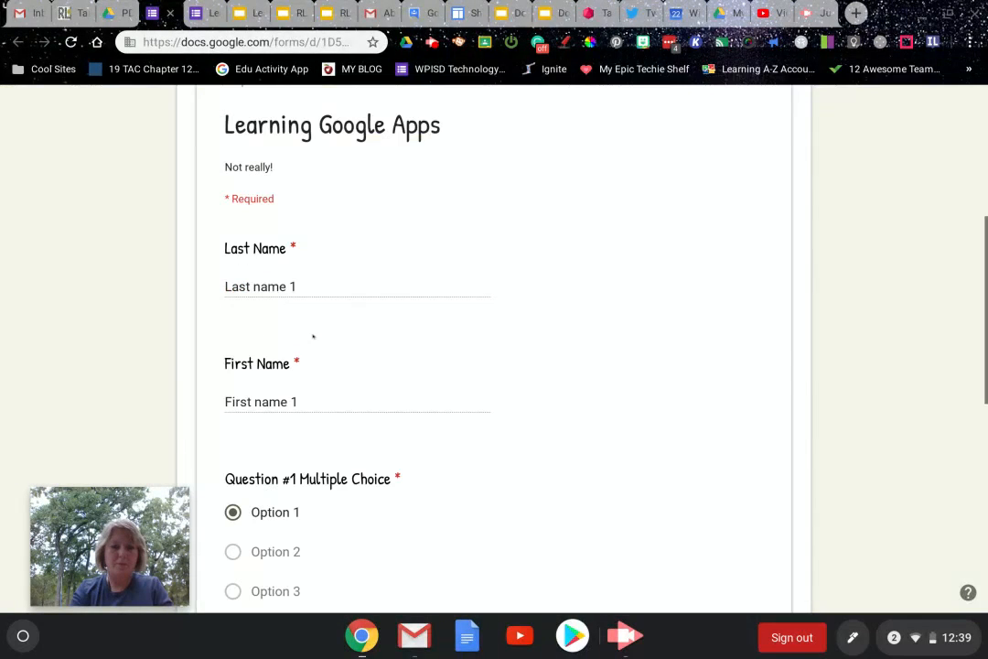
pyautogui.scroll(-6, 308, 430)
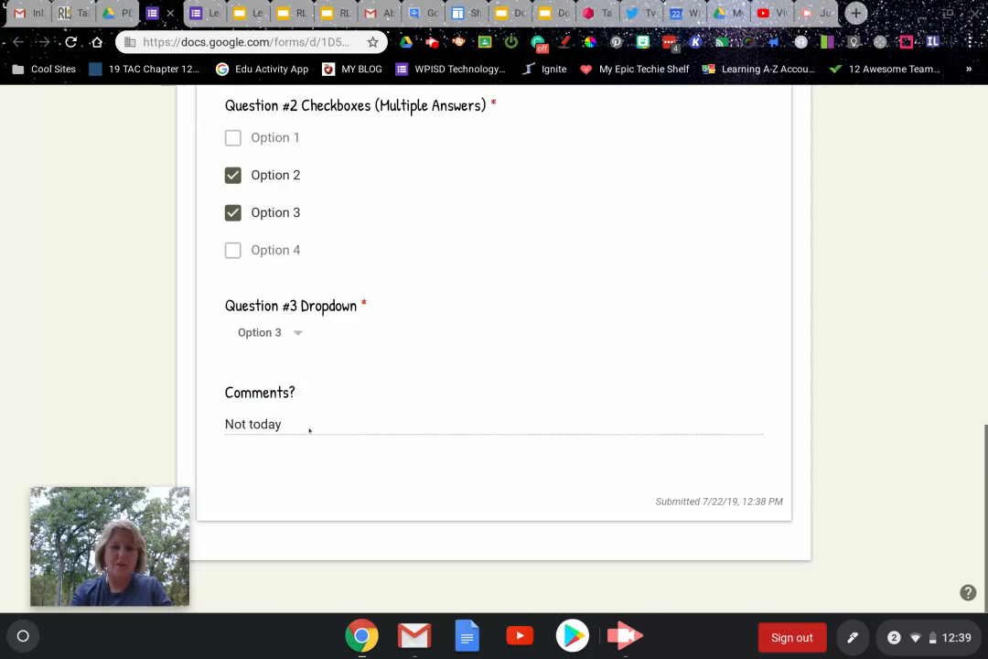
pyautogui.scroll(10, 308, 431)
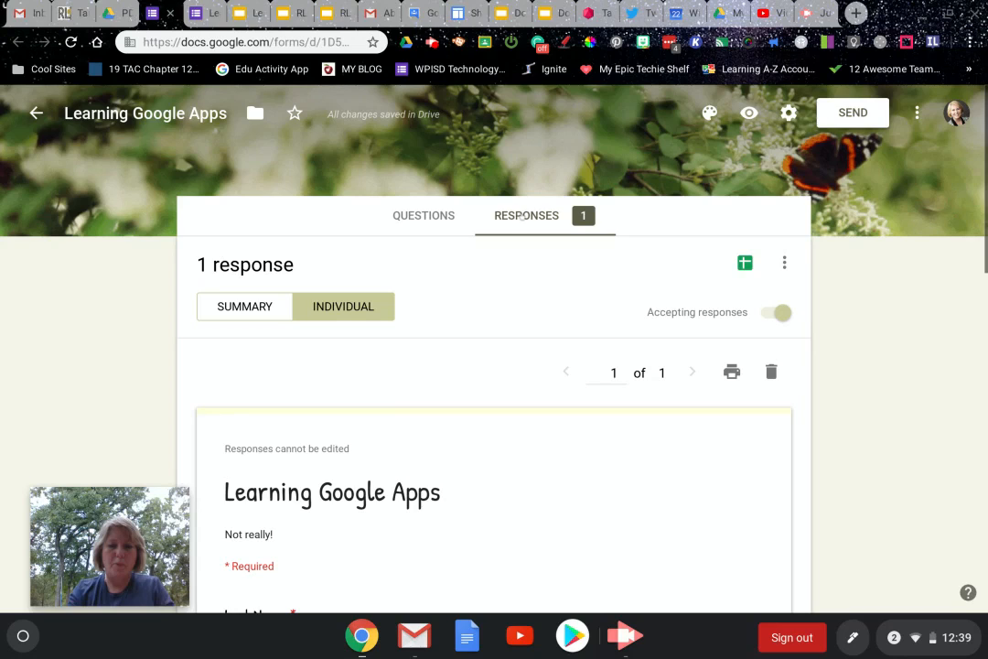
# - In the form's general settings, collect email addresses, remove the restriction to Wills Point ISD users, and limit respondents to 1 response
pyautogui.click(431, 216)
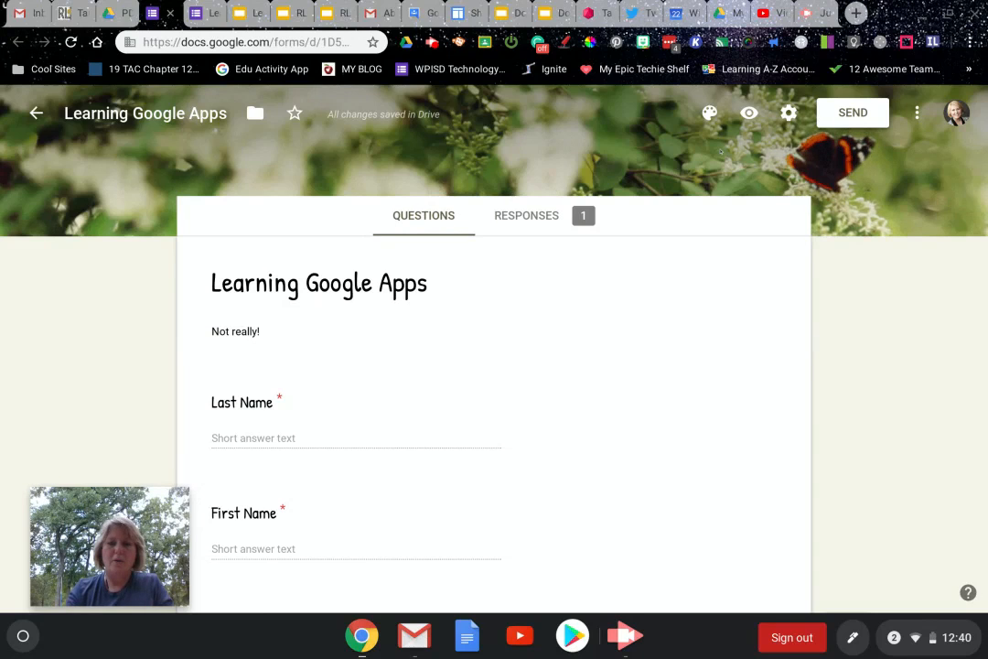
pyautogui.click(787, 113)
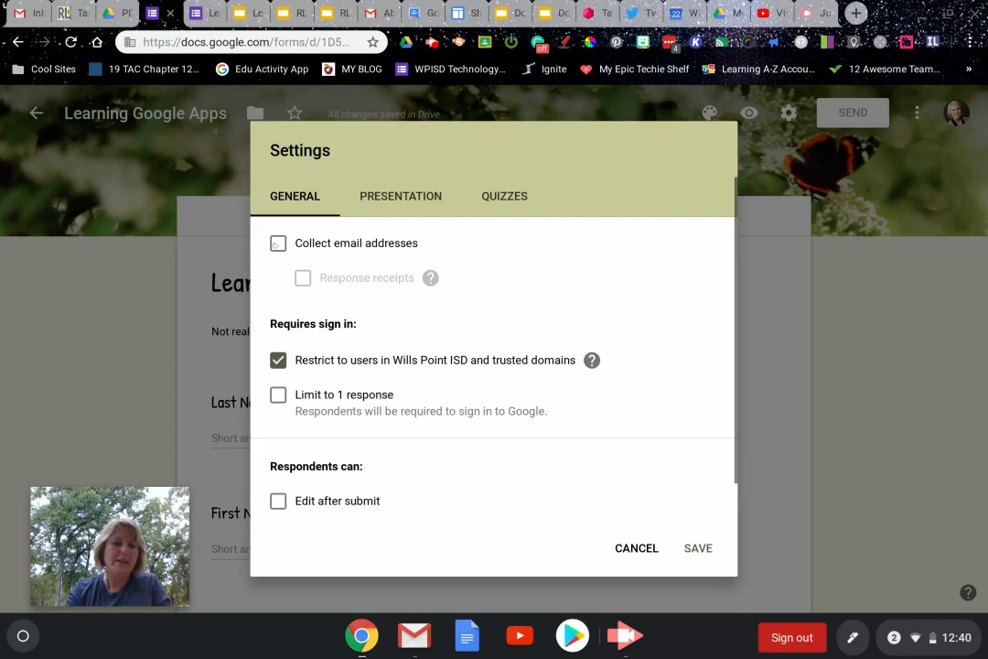
pyautogui.click(278, 244)
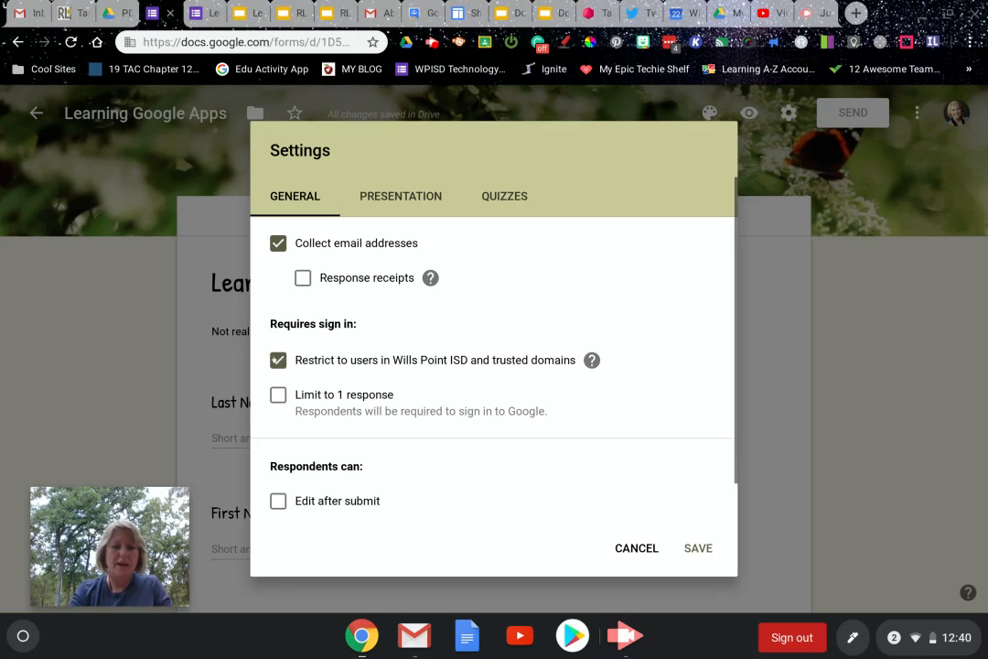
pyautogui.click(277, 360)
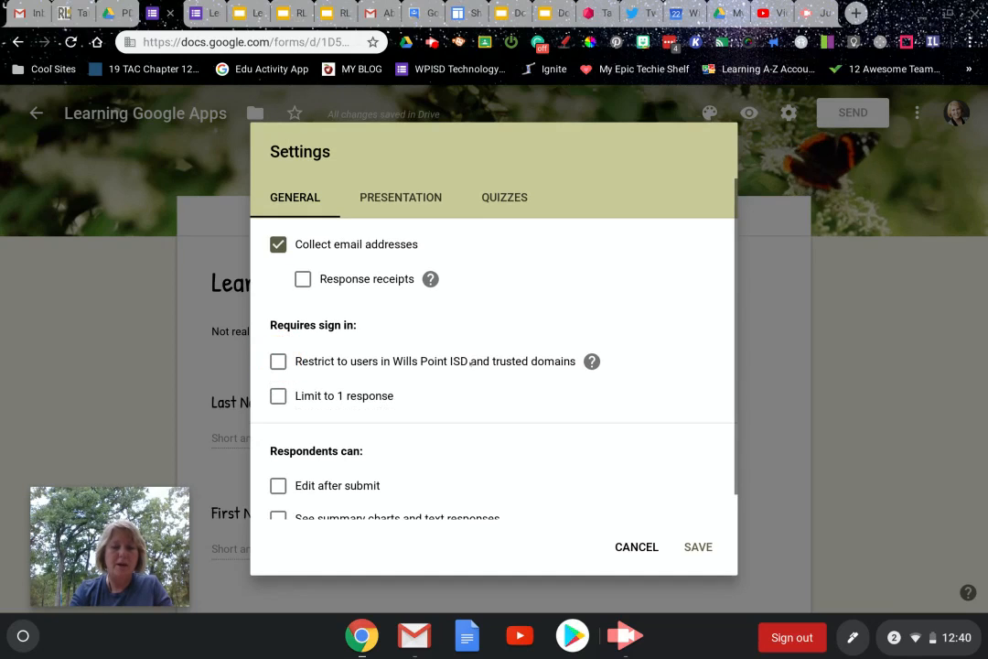
pyautogui.click(279, 395)
pyautogui.scroll(-1, 361, 389)
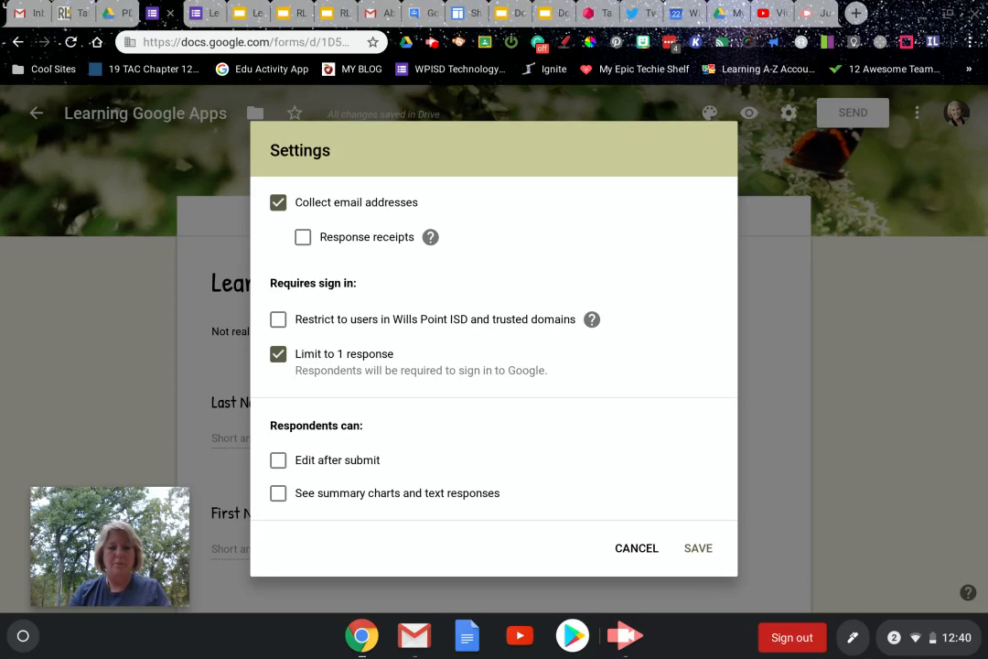
pyautogui.scroll(-3, 459, 370)
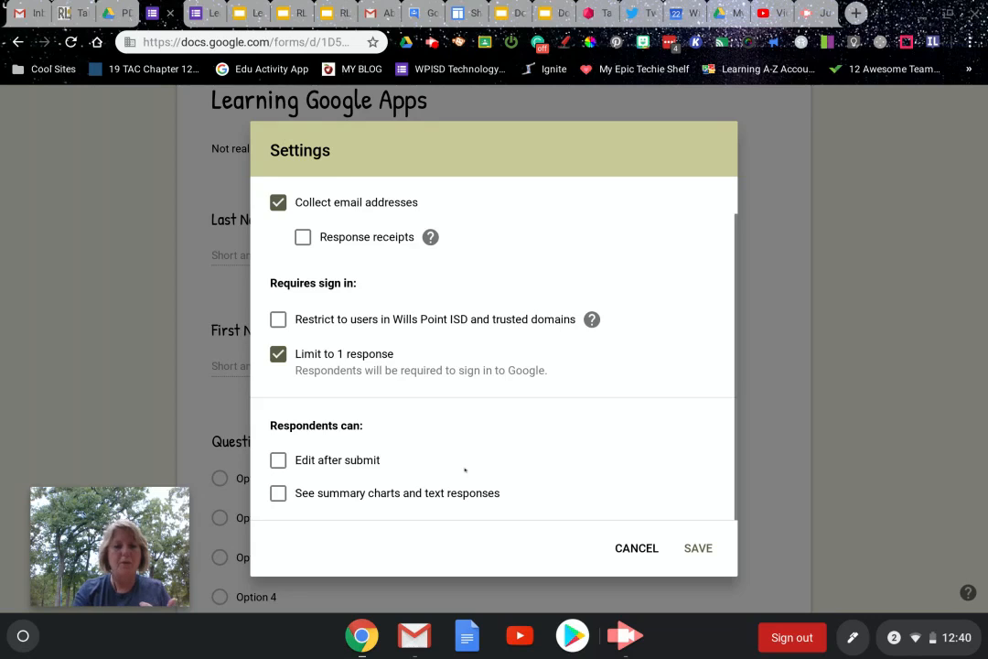
pyautogui.scroll(1, 465, 470)
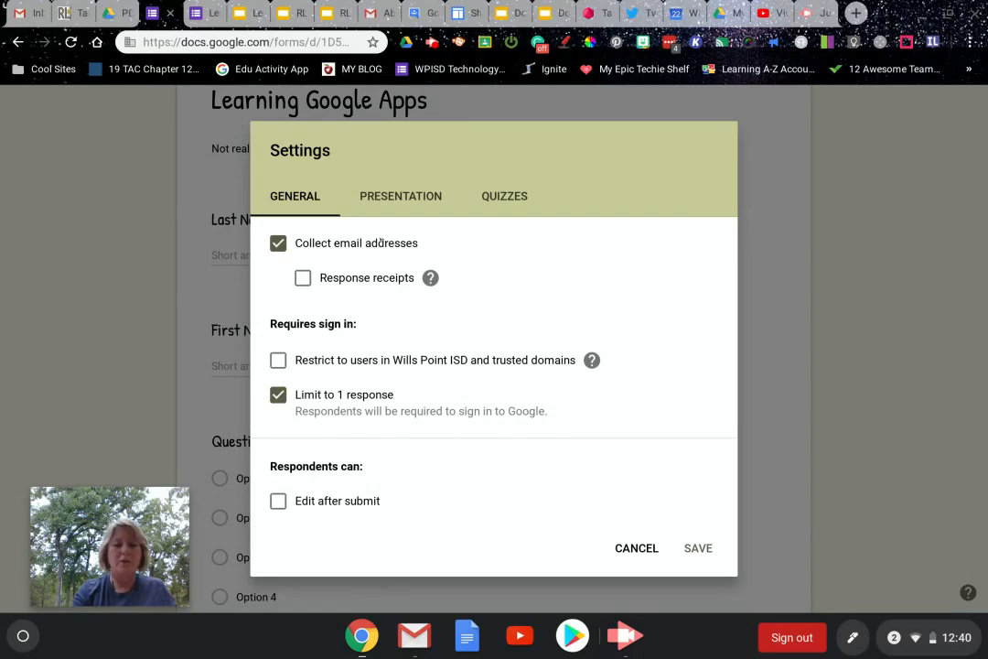
# - Set the form's confirmation message to "Thanks so much for your feedback!" and save the settings
pyautogui.click(397, 196)
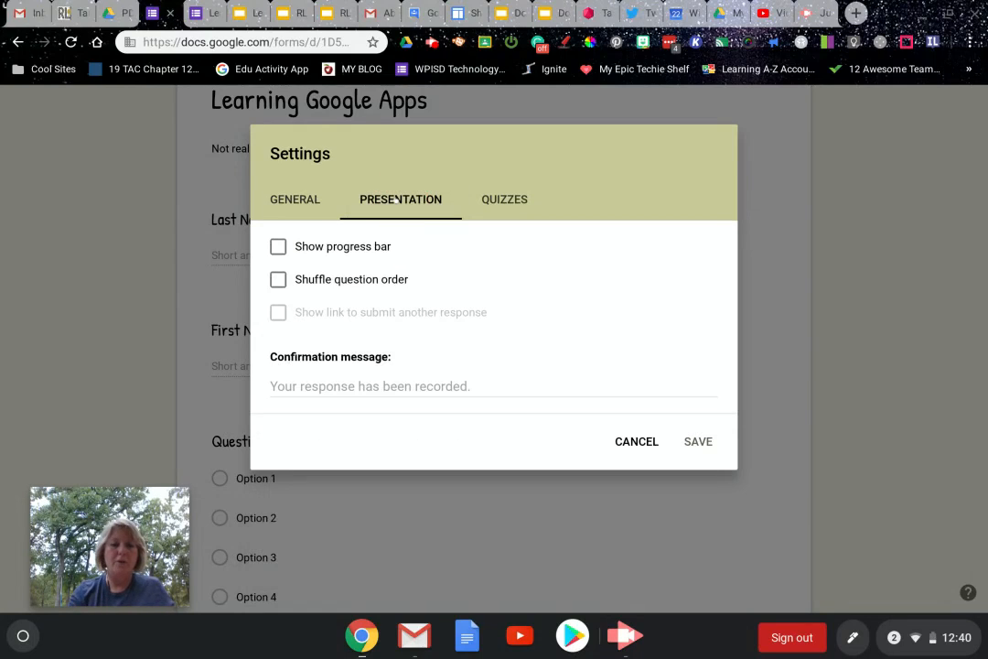
pyautogui.click(371, 386)
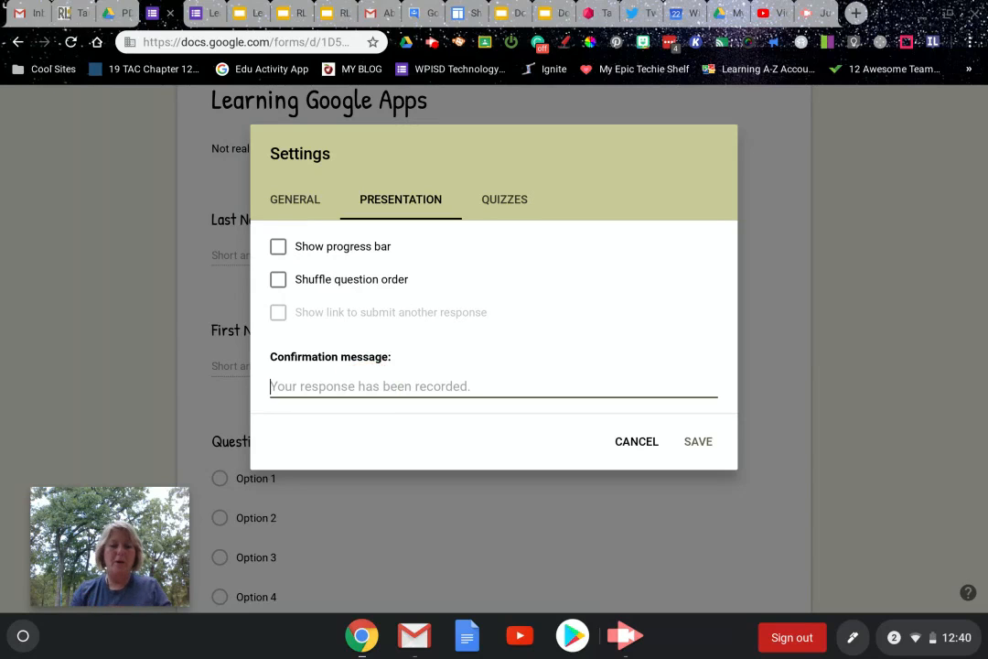
pyautogui.write('Thanks ')
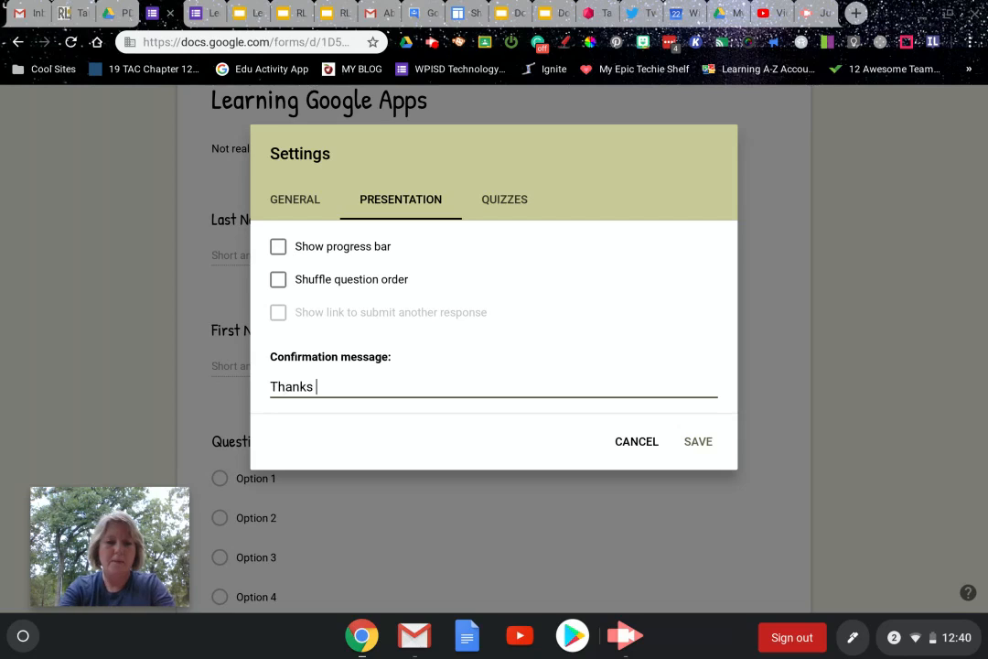
pyautogui.write('so much for y')
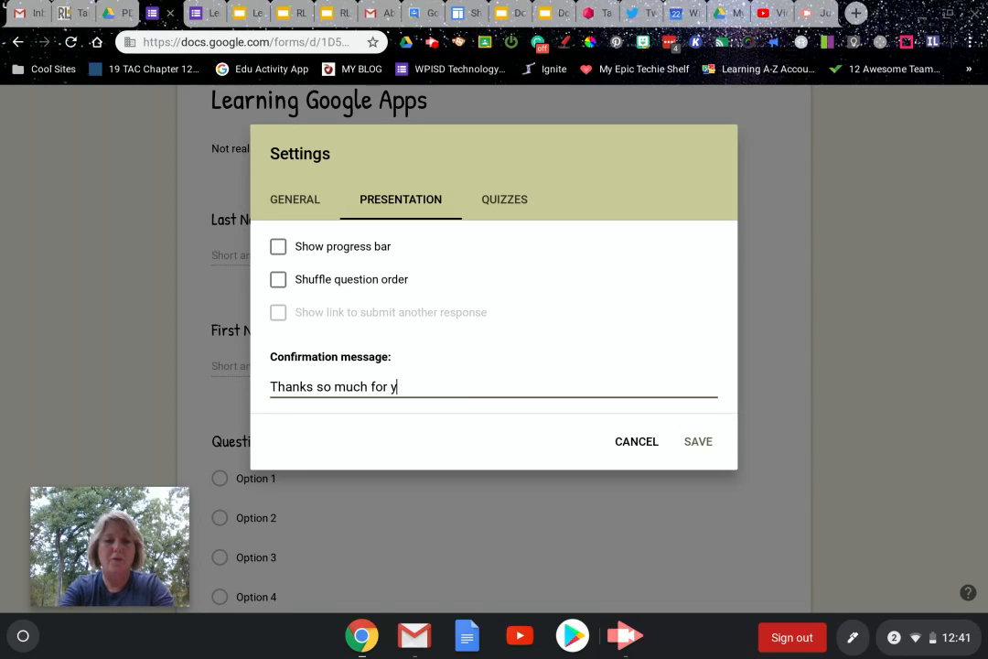
pyautogui.write('our feedback!')
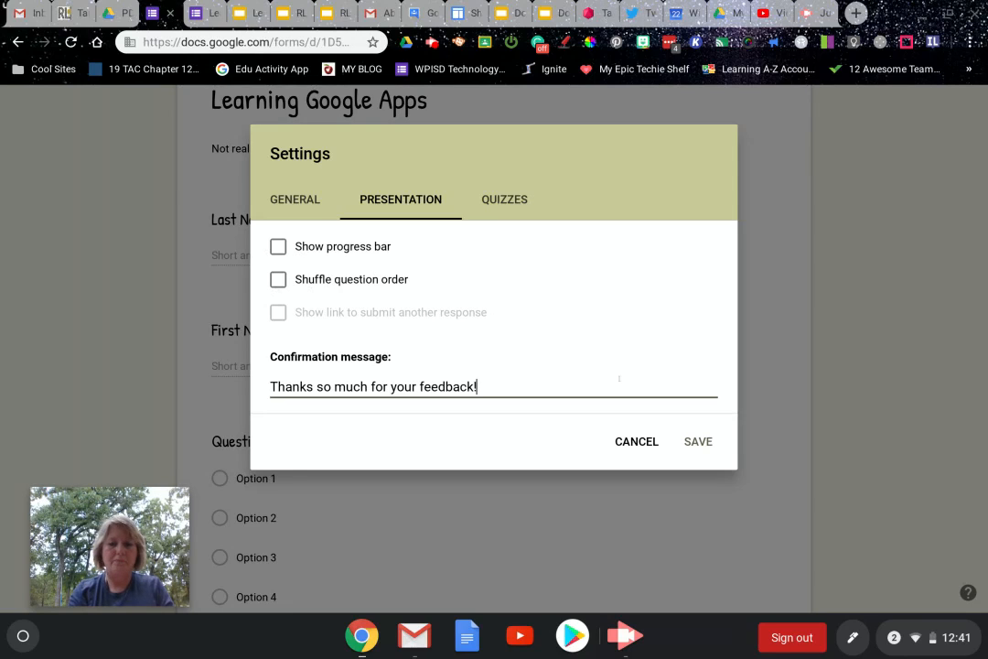
pyautogui.click(698, 440)
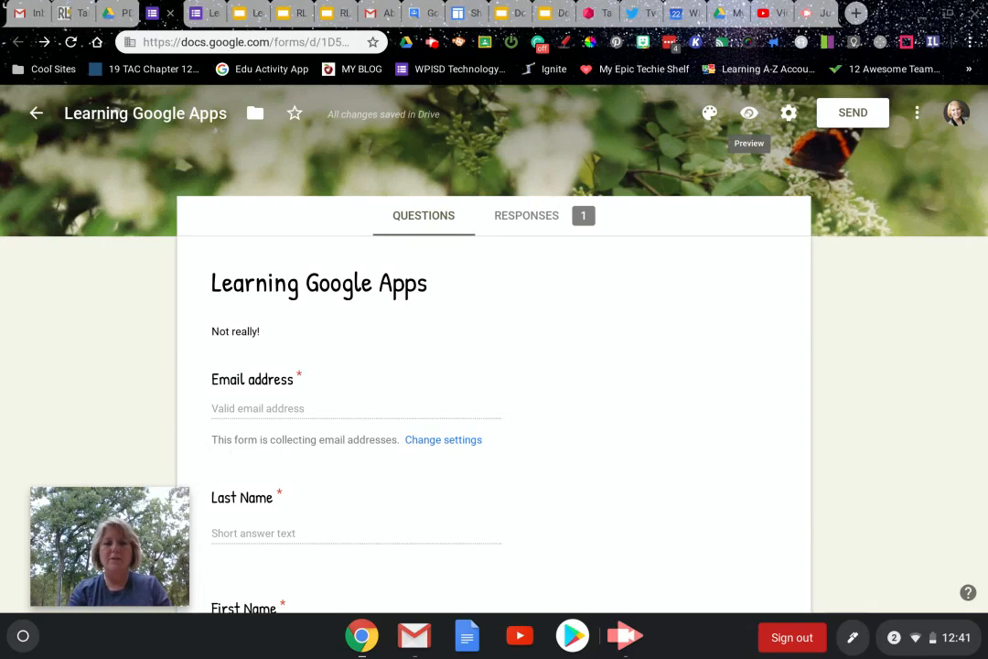
# - Preview the form as a respondent and autofill the respondent's email address, last name and first name
pyautogui.click(749, 112)
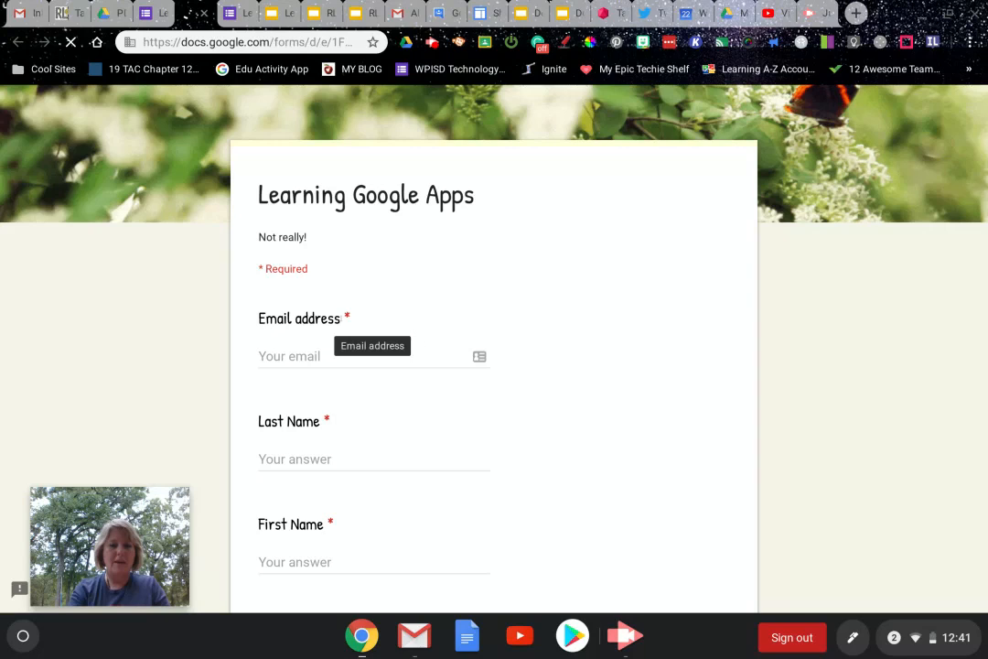
pyautogui.click(479, 357)
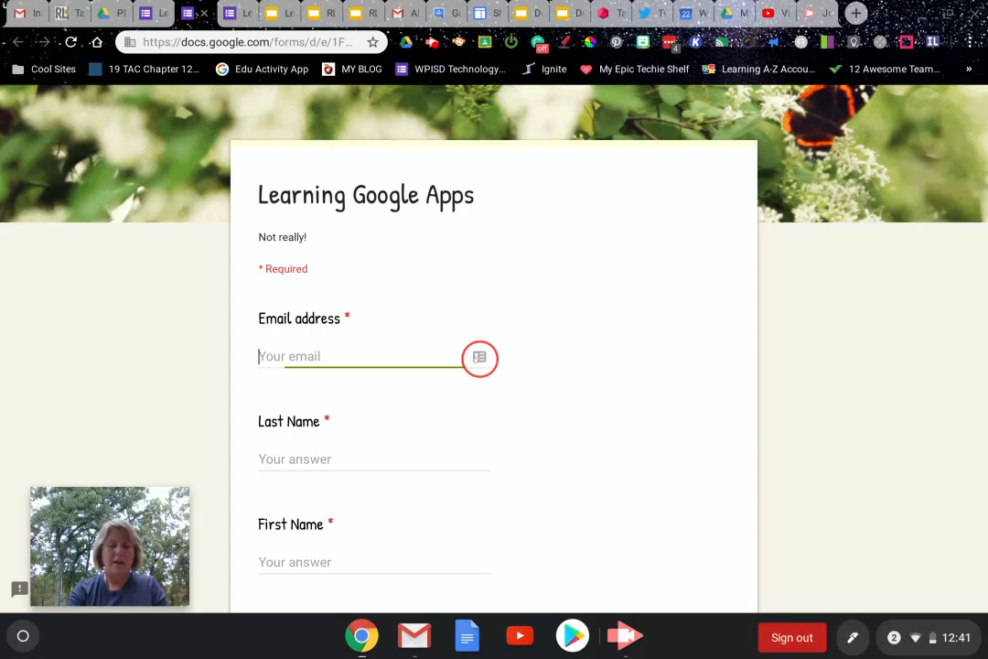
pyautogui.click(479, 356)
pyautogui.click(382, 390)
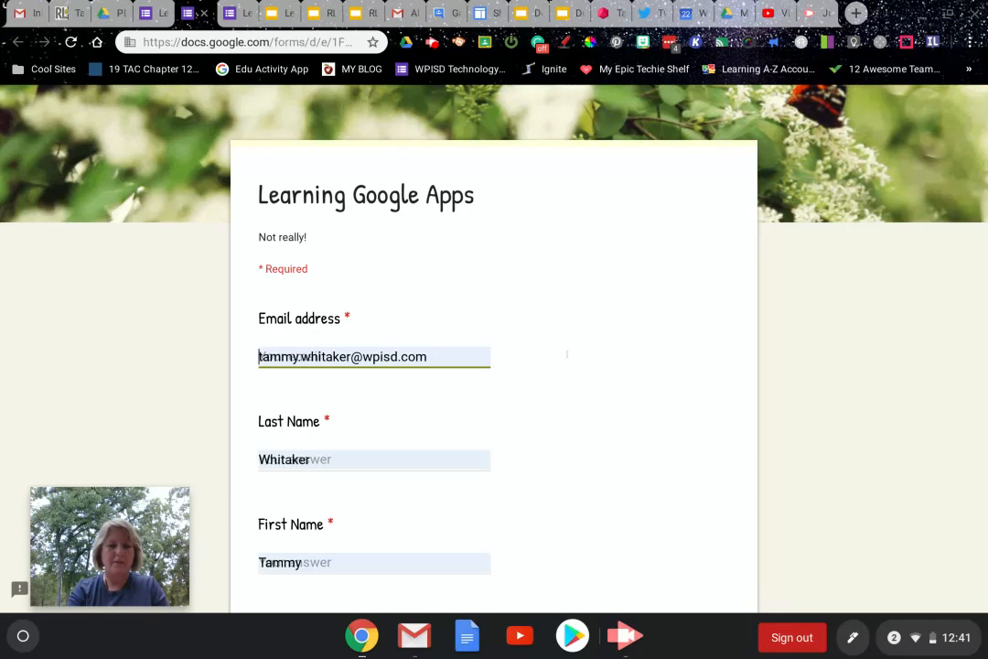
# - Answer Question #1 with Option 3, Question #2 with Options 2 and 4, and Question #3 with Option 1
pyautogui.scroll(-3, 567, 355)
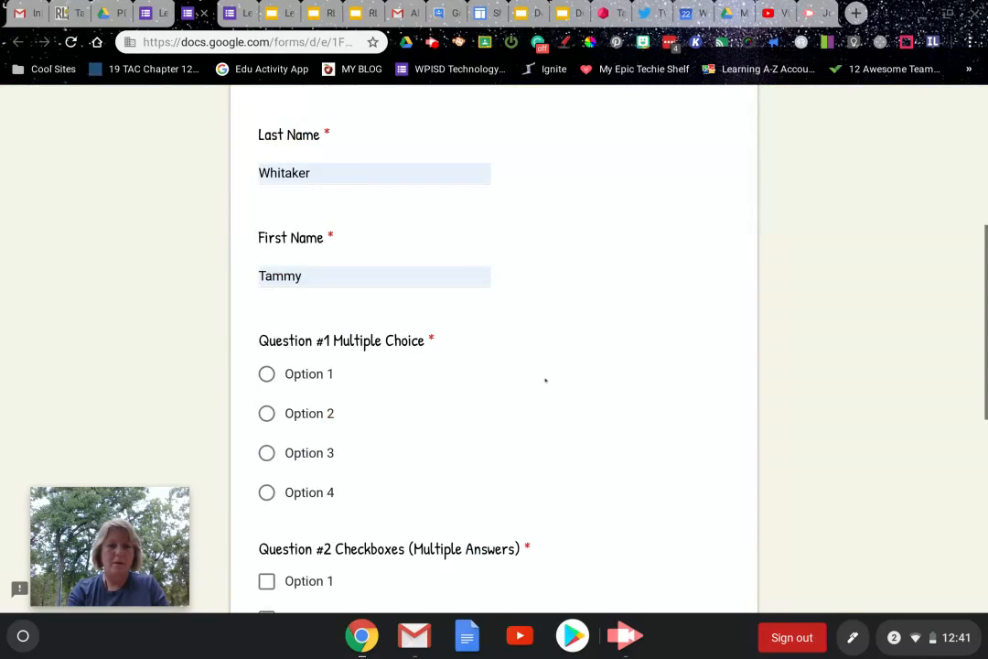
pyautogui.scroll(1, 545, 380)
pyautogui.scroll(-2, 516, 405)
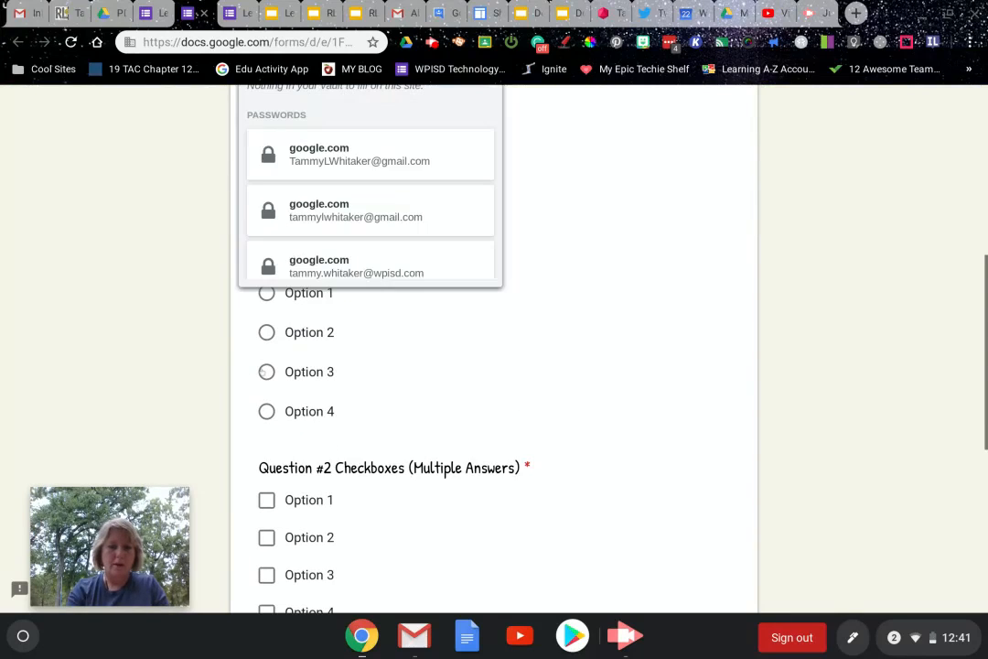
pyautogui.click(265, 372)
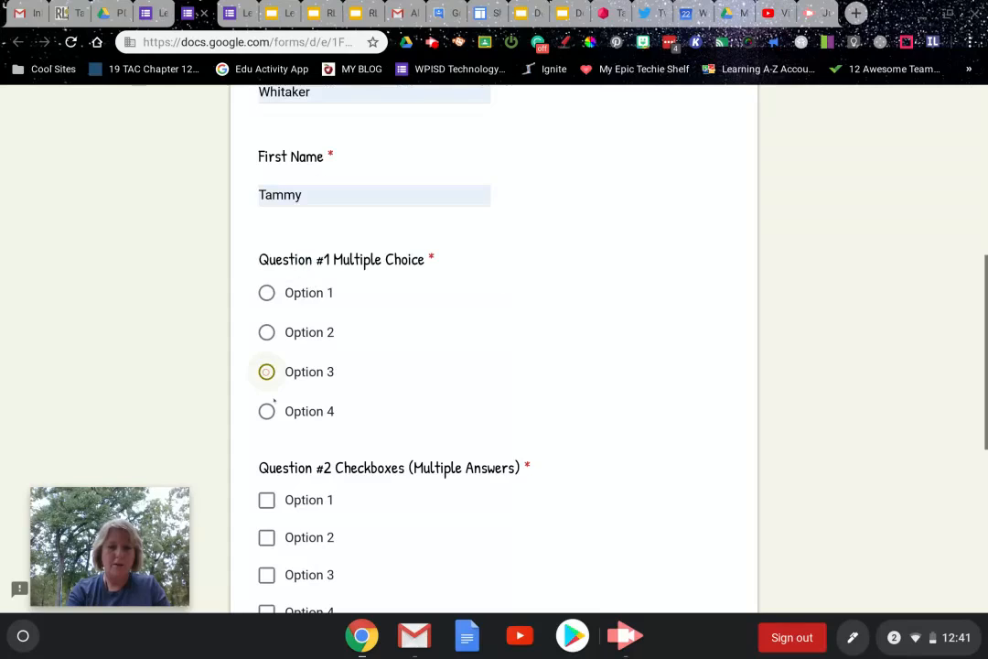
pyautogui.click(266, 537)
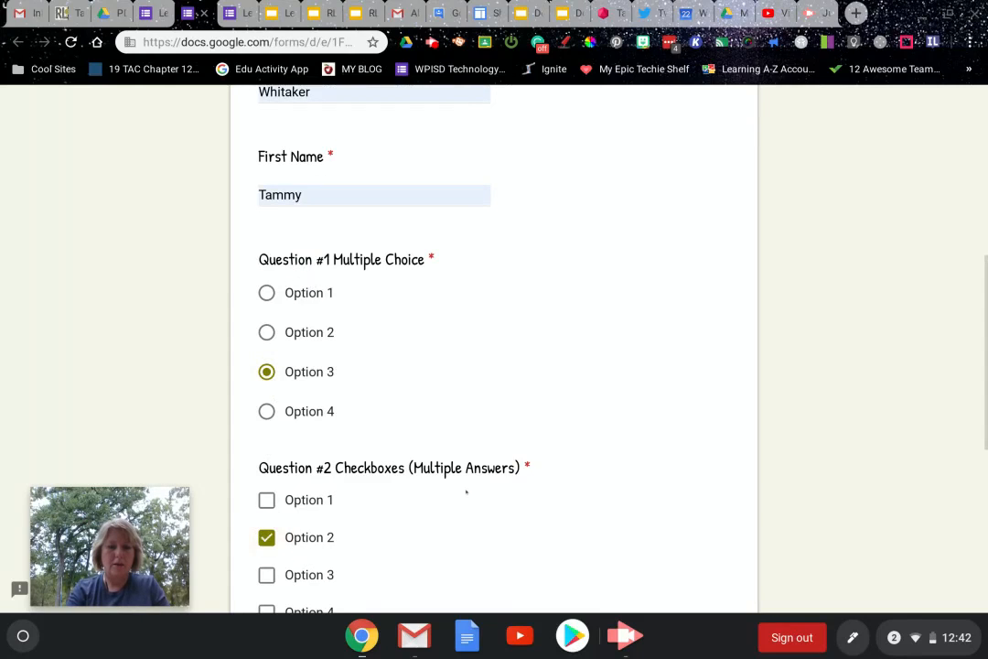
pyautogui.scroll(-2, 494, 485)
pyautogui.scroll(-2, 536, 473)
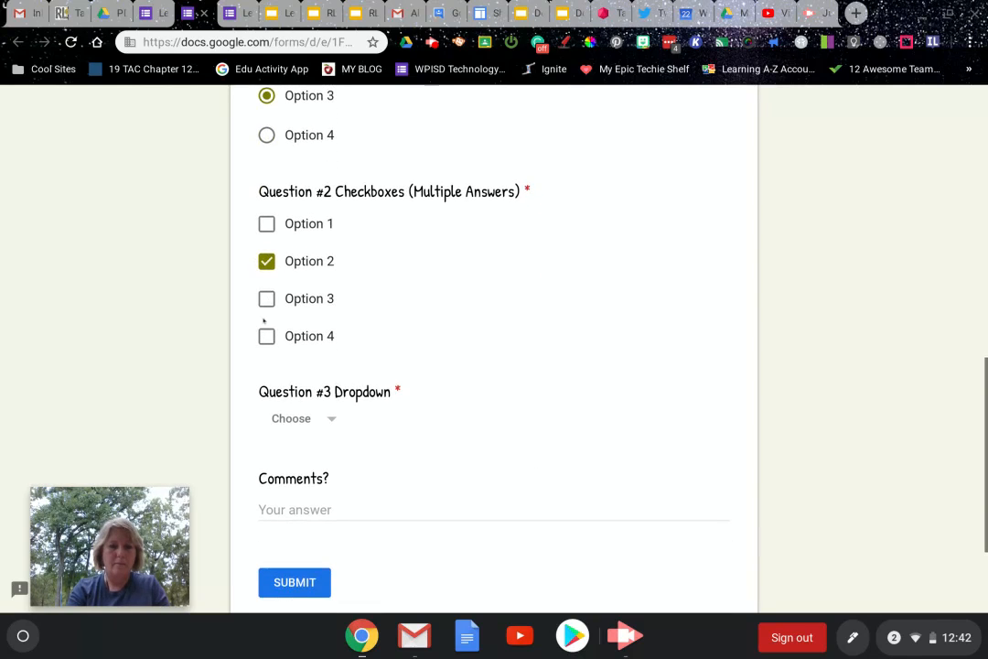
pyautogui.click(267, 336)
pyautogui.click(300, 418)
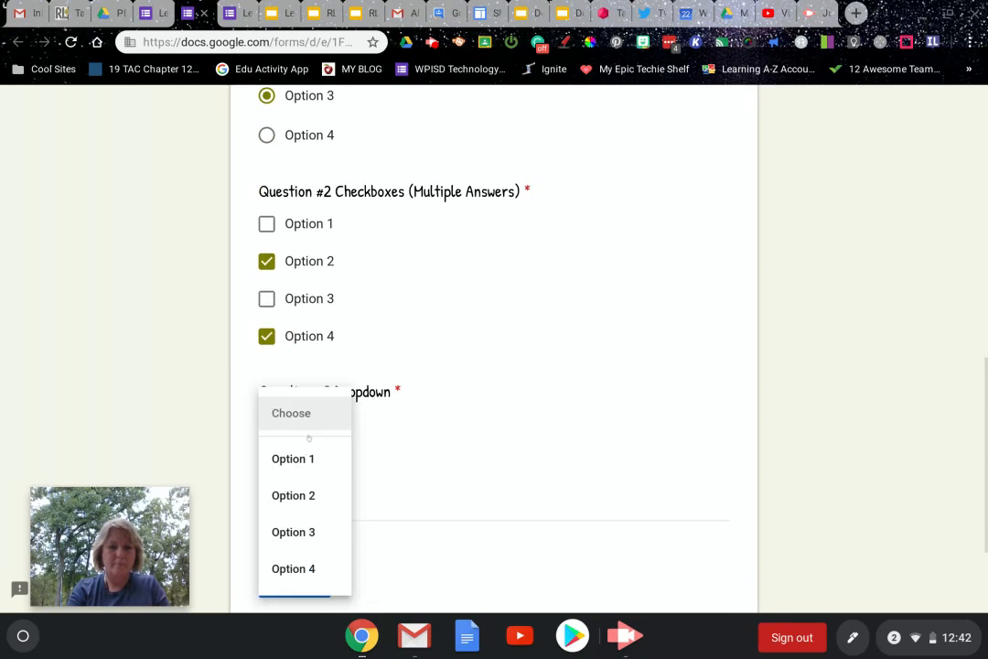
pyautogui.click(299, 469)
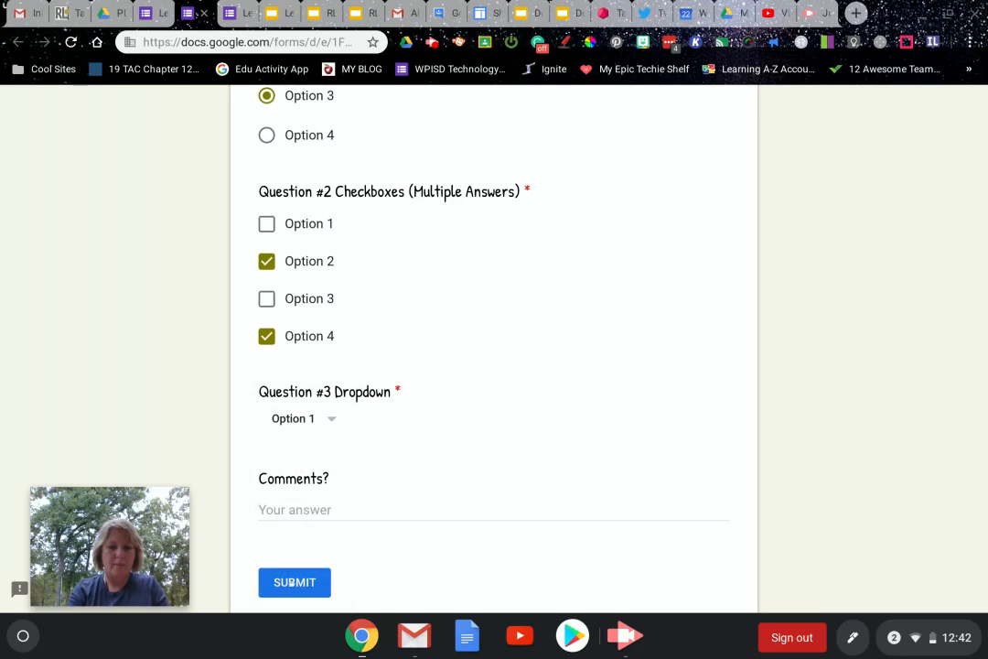
# - Submit the second sample response without a comment and return to the form editor
pyautogui.click(290, 584)
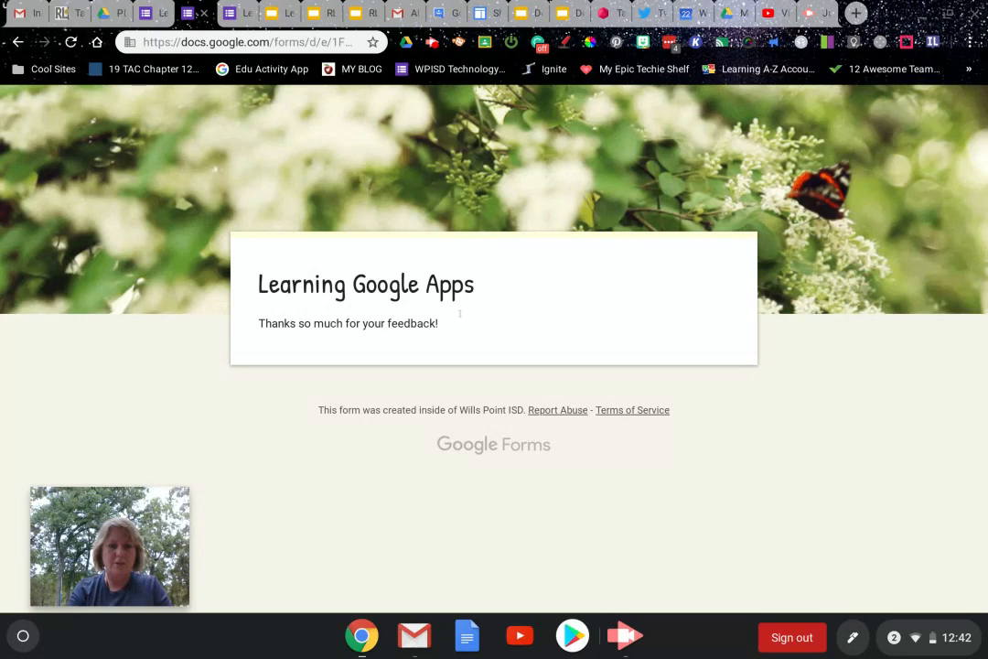
pyautogui.click(153, 13)
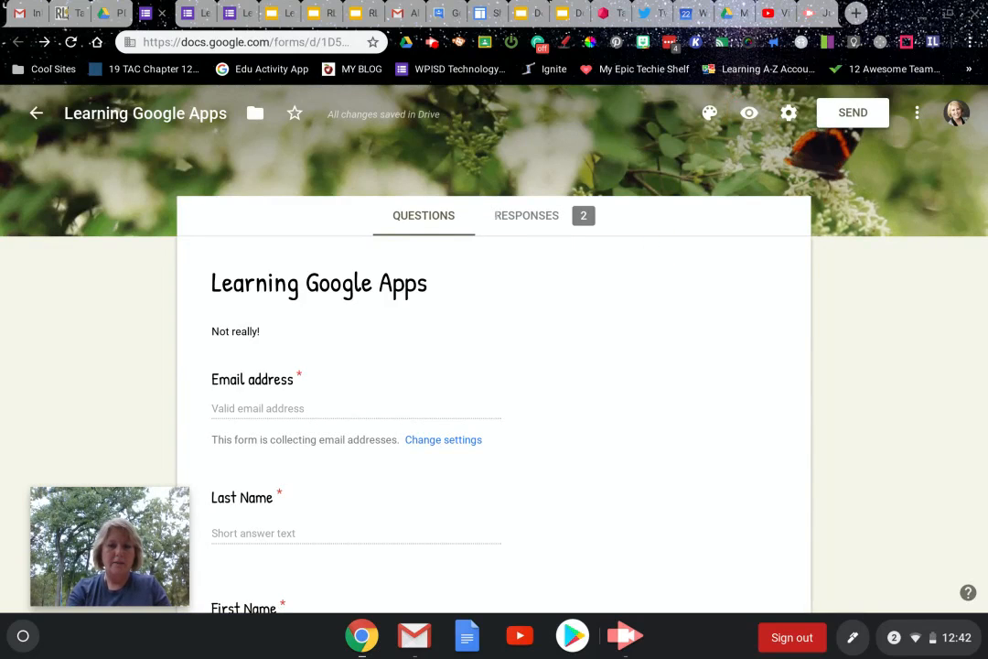
# - Review the summary of the form's responses, from the respondent list through the charts for Questions #1 to #3
pyautogui.click(518, 221)
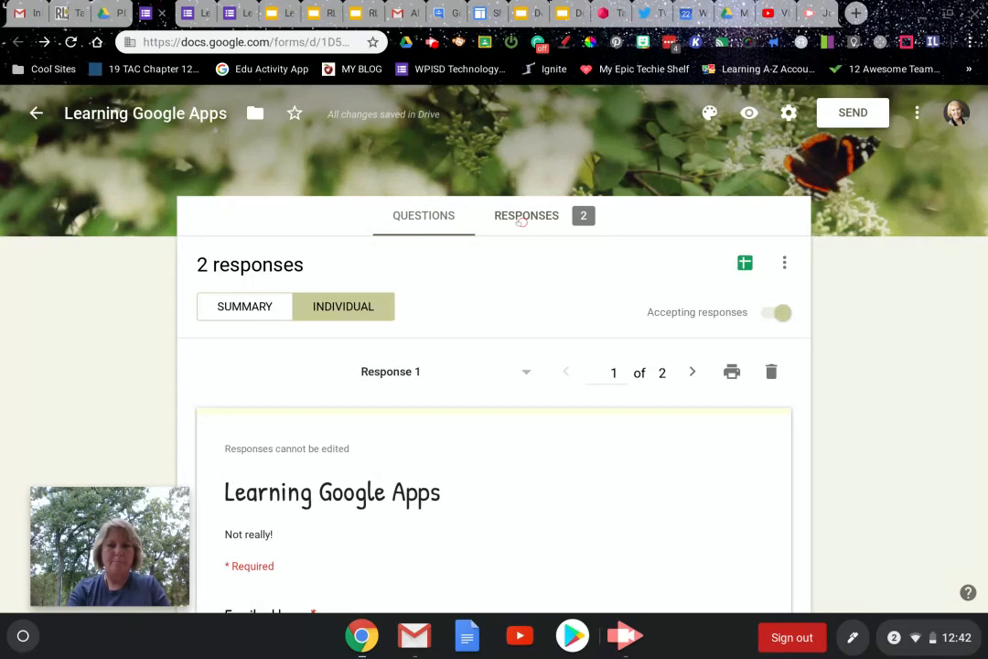
pyautogui.click(245, 309)
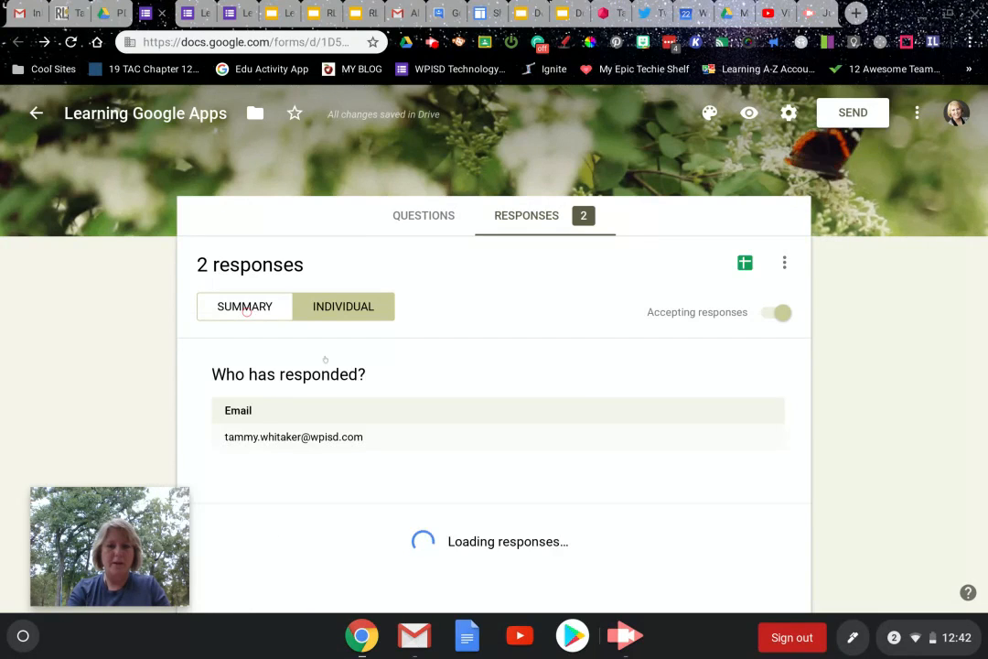
pyautogui.scroll(-3, 325, 357)
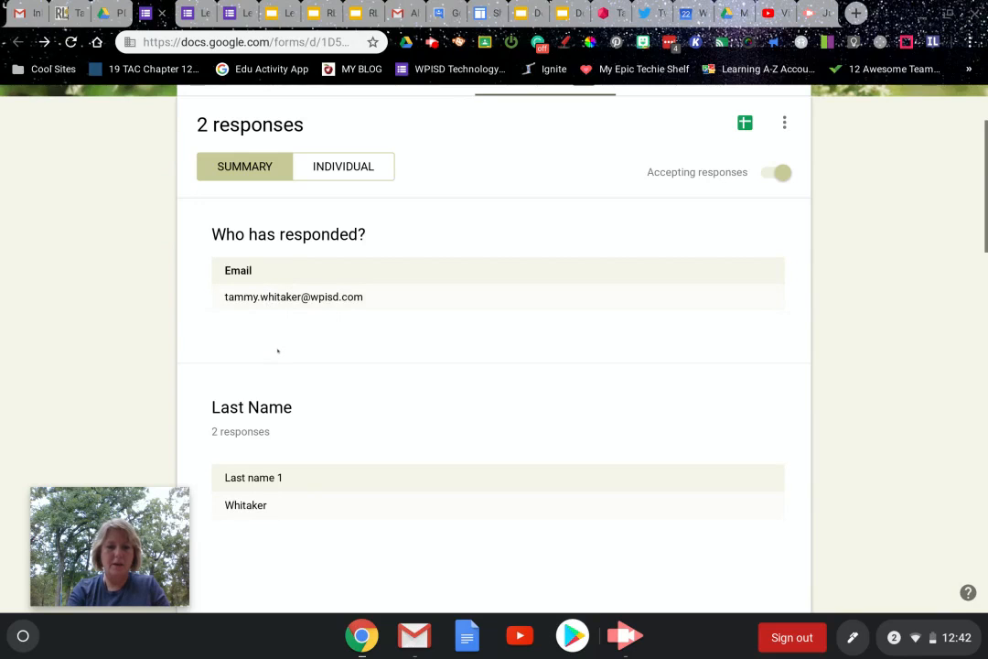
pyautogui.scroll(-2, 277, 350)
pyautogui.scroll(-6, 277, 350)
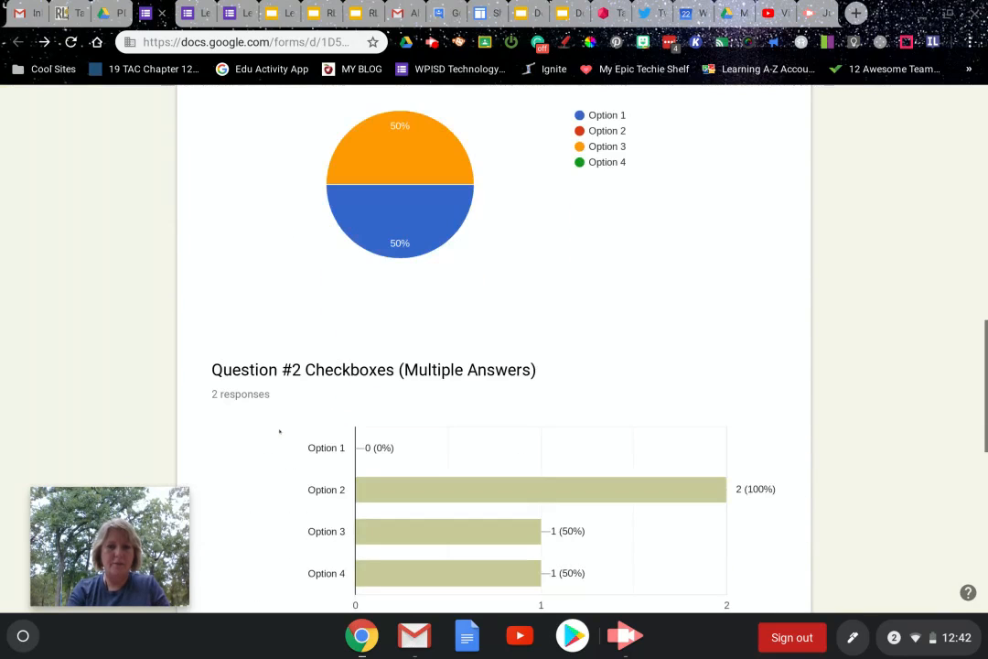
pyautogui.scroll(-7, 441, 236)
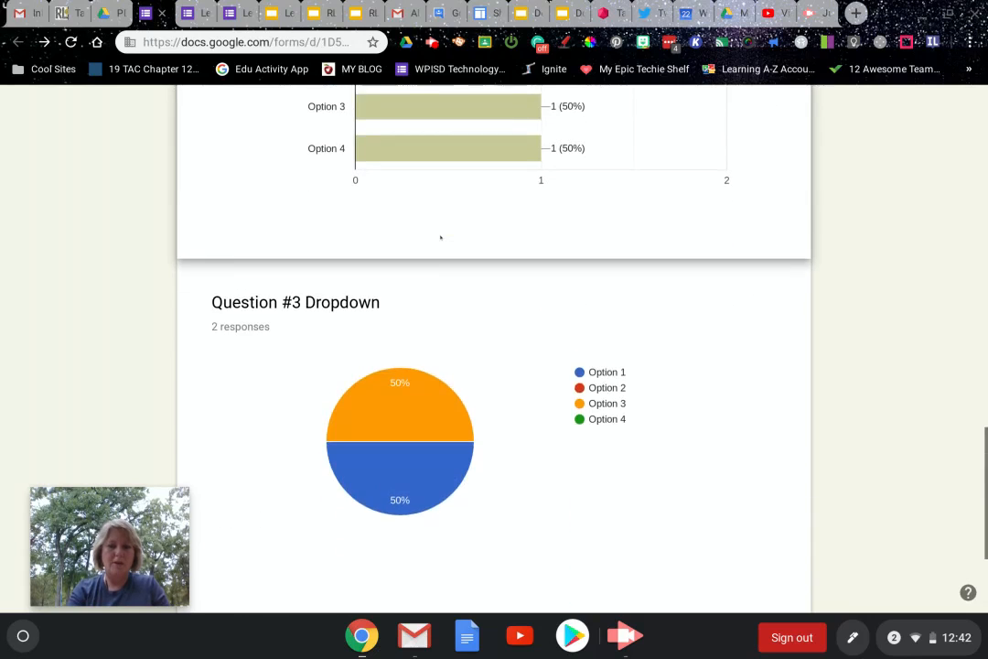
pyautogui.scroll(18, 441, 237)
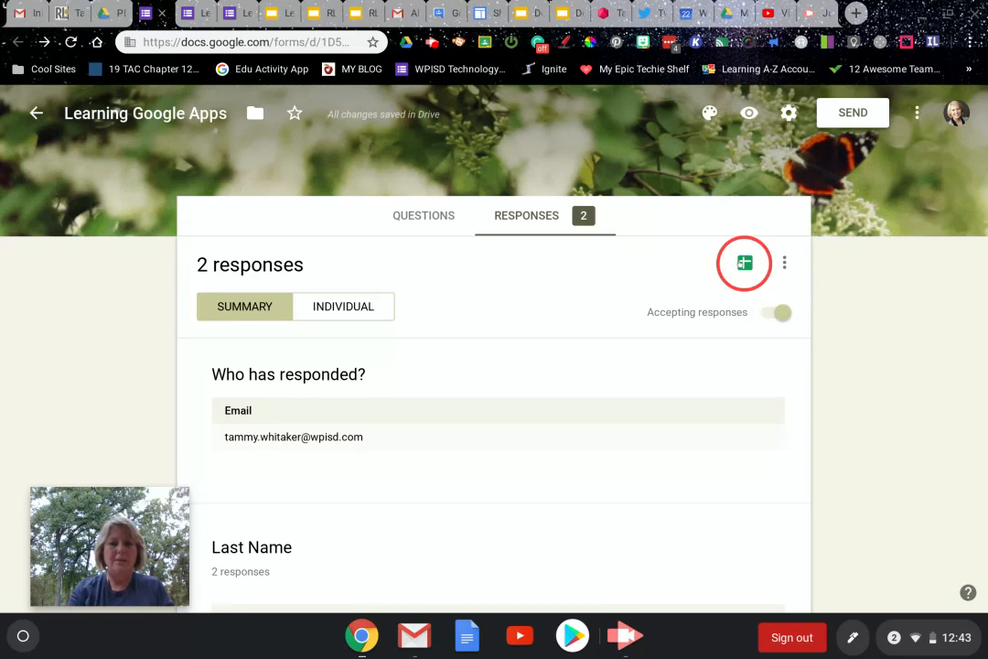
# - Create a new spreadsheet "Learning Google Apps (Responses)" as the response destination and return to the form
pyautogui.click(745, 263)
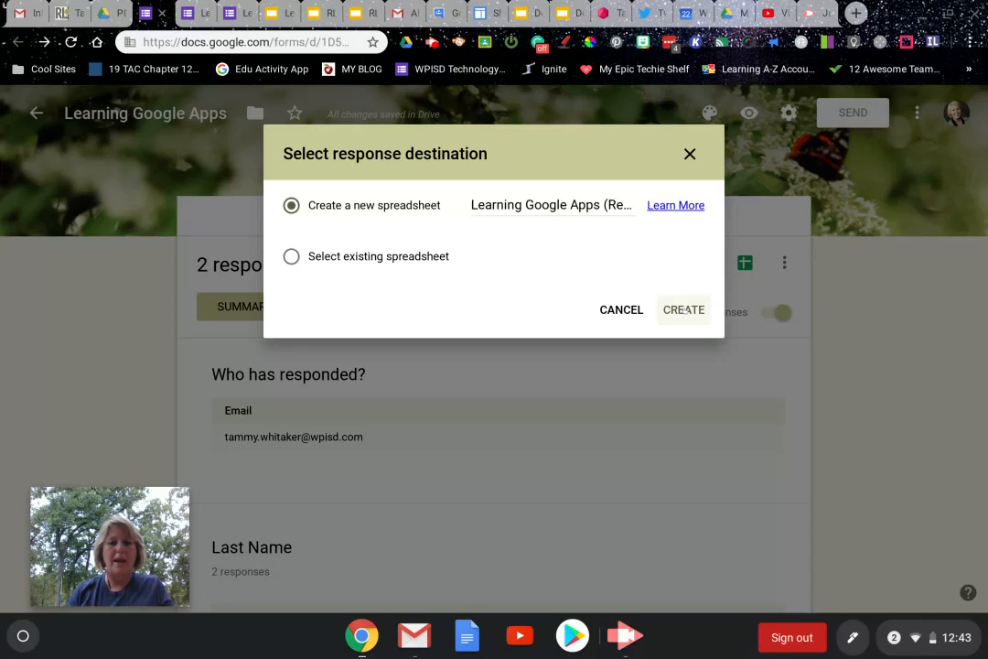
pyautogui.click(685, 311)
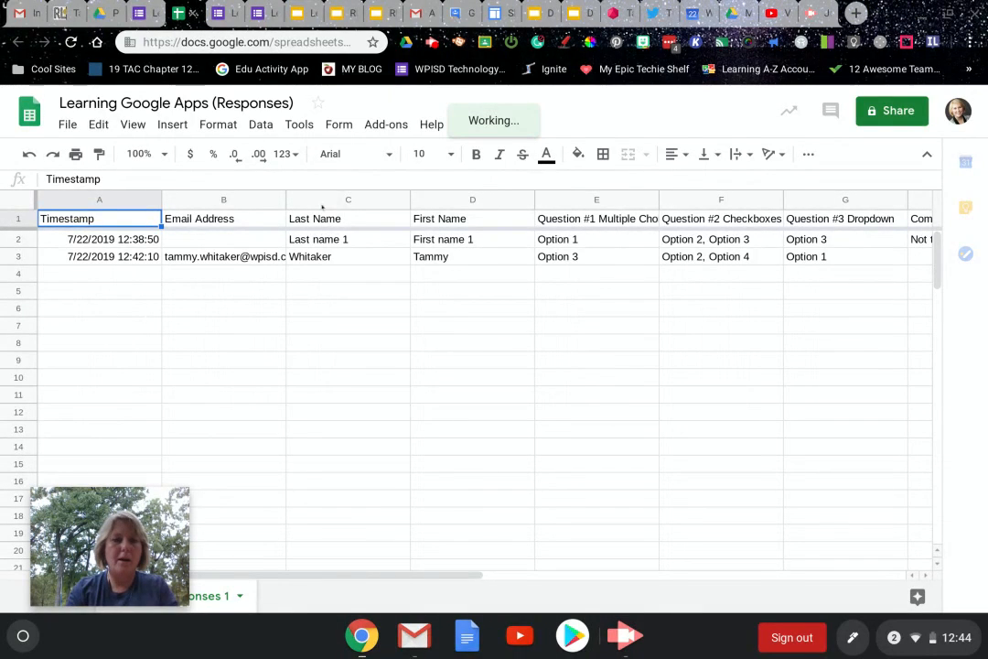
pyautogui.click(140, 14)
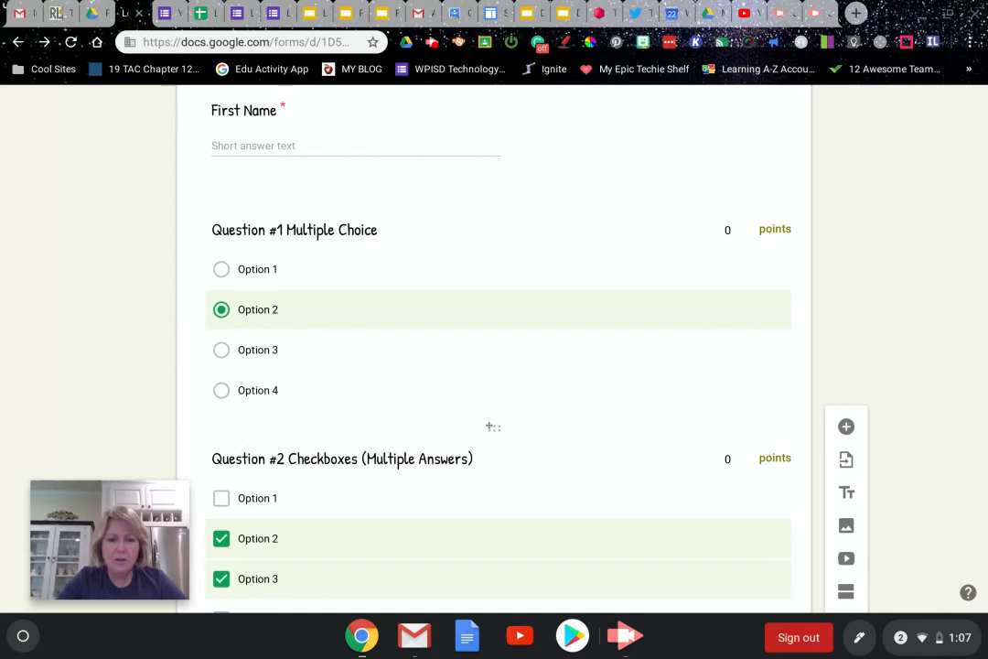
# - Move Question #2 Checkboxes (Multiple Answers) above Question #1 Multiple Choice, directly below First Name
pyautogui.click(492, 428)
pyautogui.moveTo(492, 429); pyautogui.dragTo(530, 297)
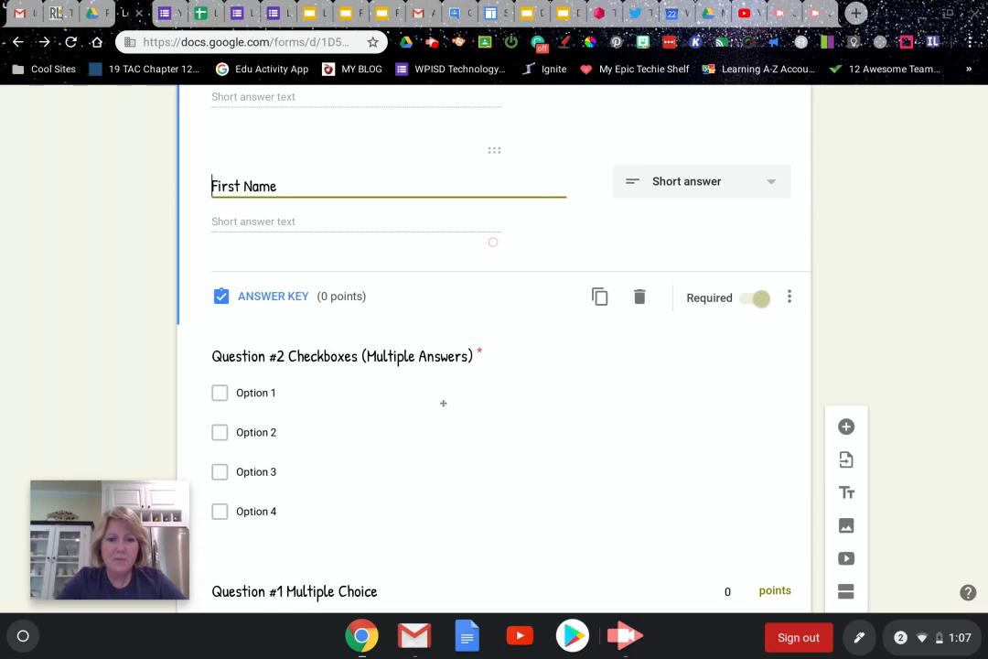
pyautogui.scroll(-5, 457, 421)
pyautogui.scroll(-2, 485, 315)
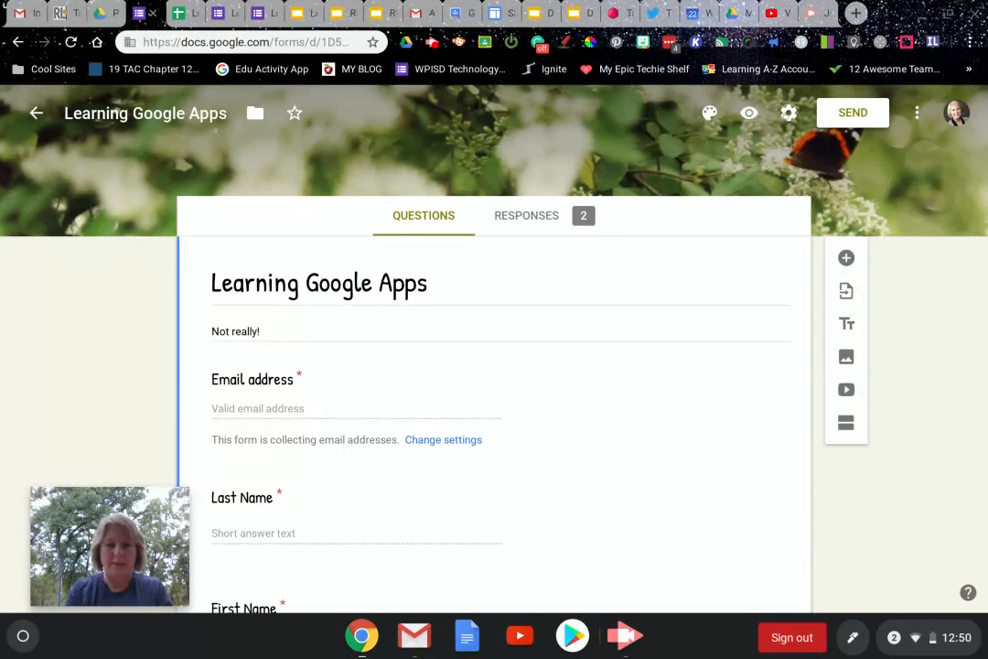
# - Make the form a quiz in its settings and release grades later, after manual review
pyautogui.click(788, 112)
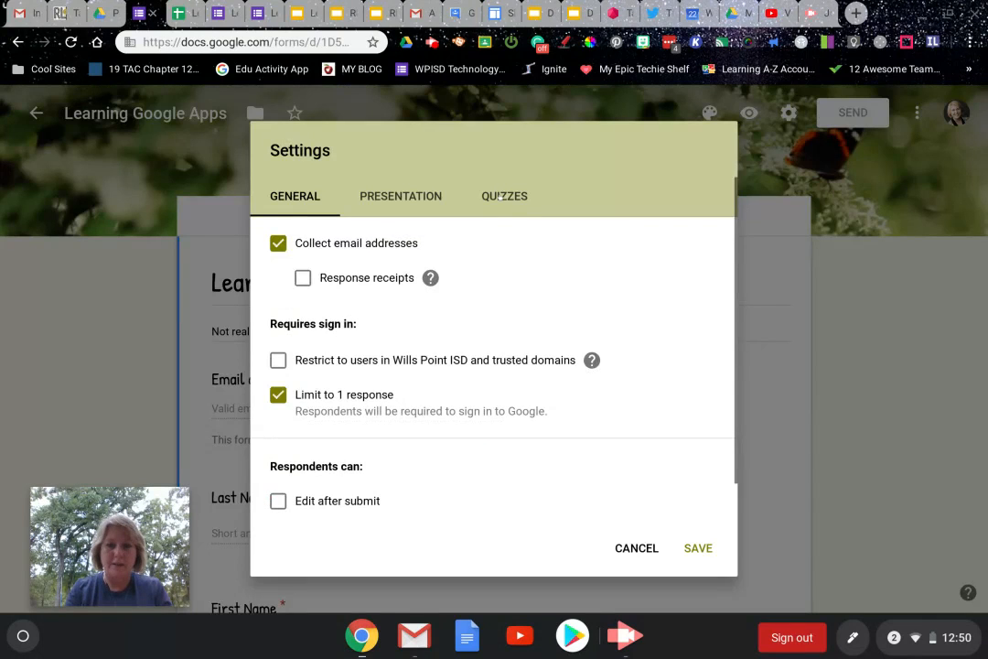
pyautogui.click(502, 195)
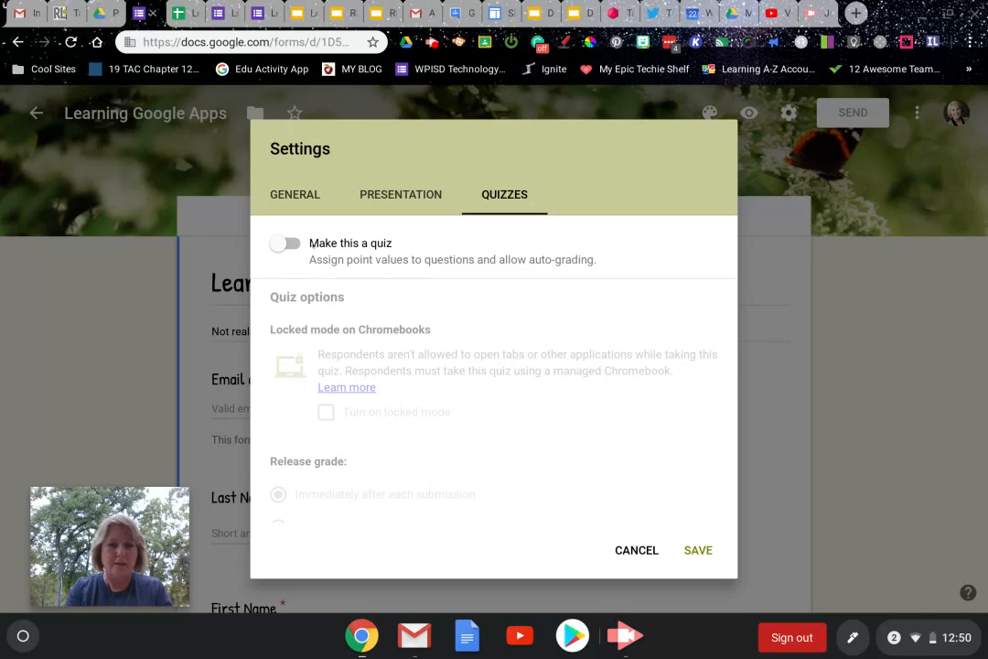
pyautogui.click(296, 244)
pyautogui.scroll(-2, 370, 270)
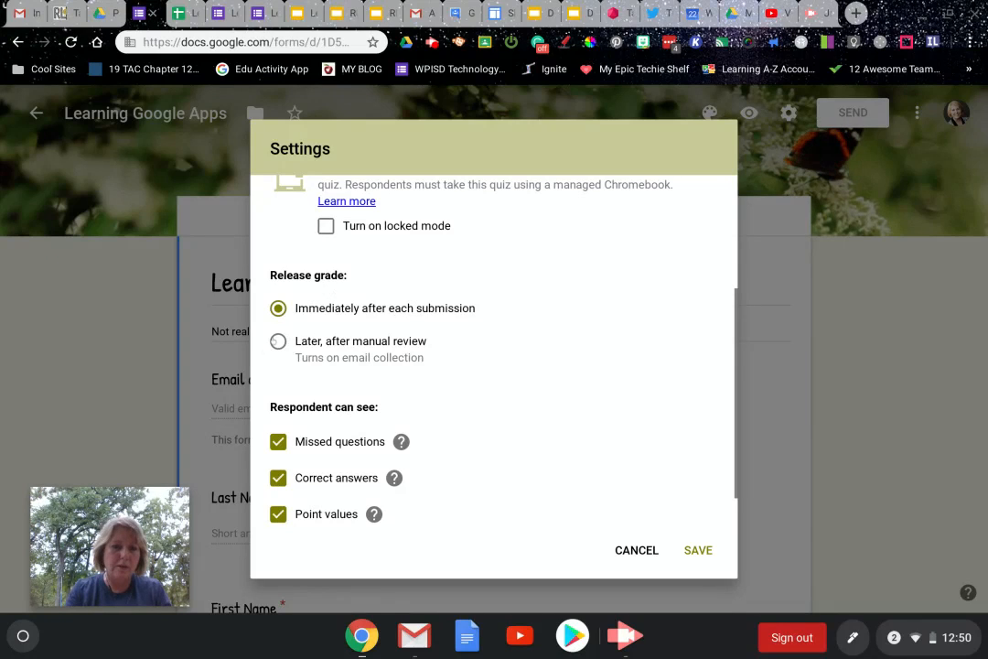
pyautogui.click(277, 340)
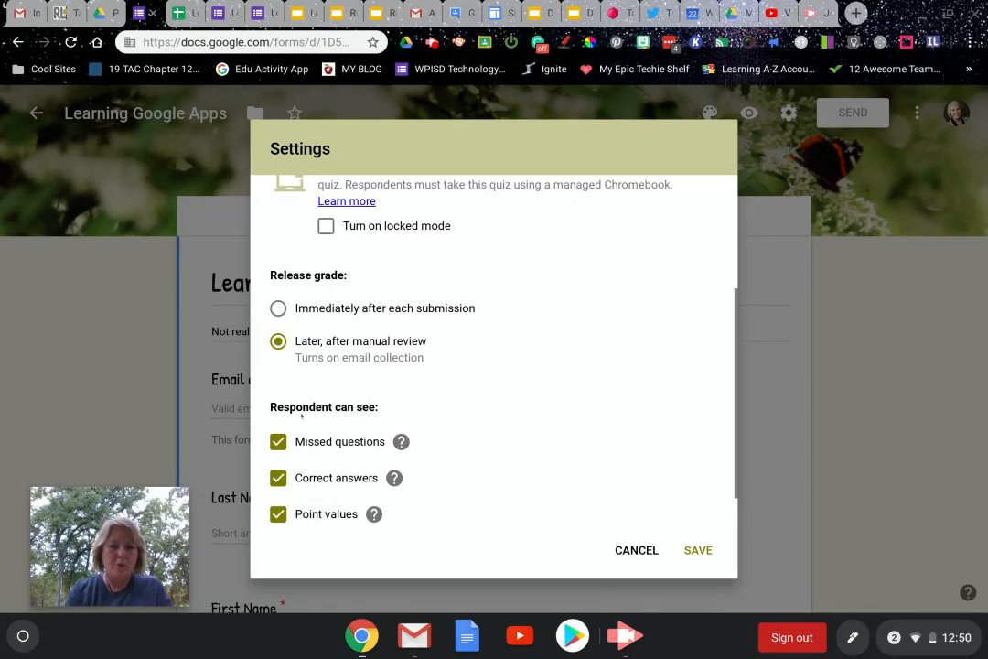
# - Hide correct answers and point values from respondents, leaving only missed questions visible, and save the quiz settings
pyautogui.click(278, 478)
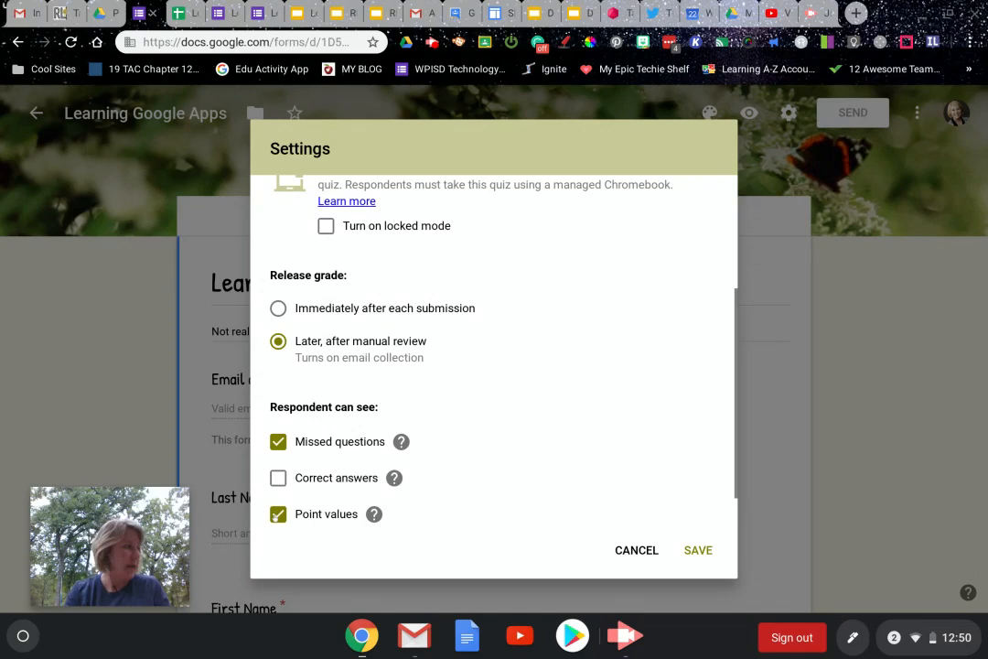
pyautogui.click(278, 514)
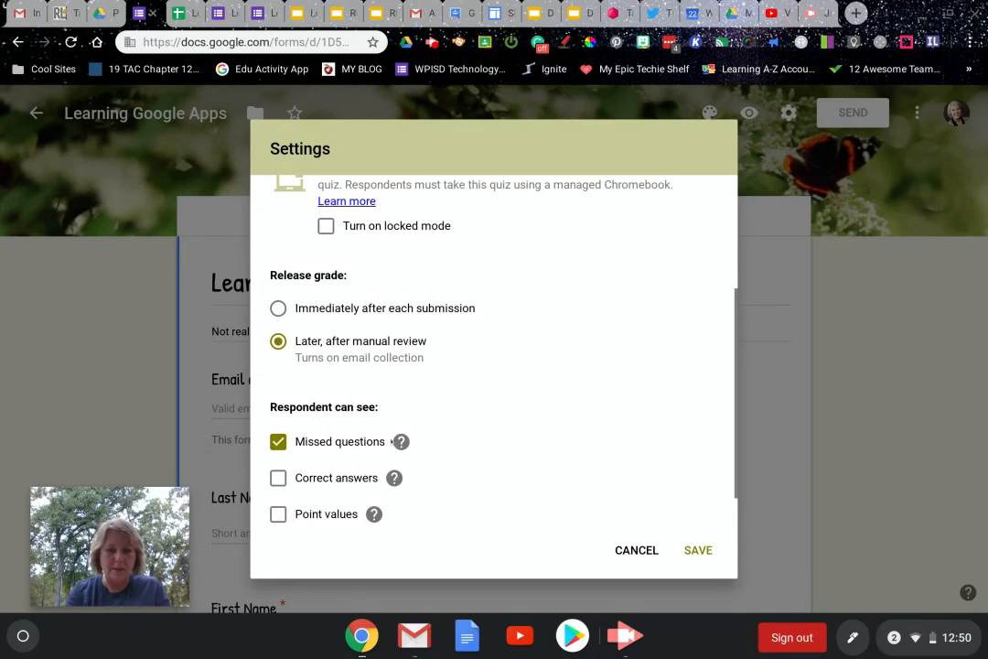
pyautogui.moveTo(400, 442)
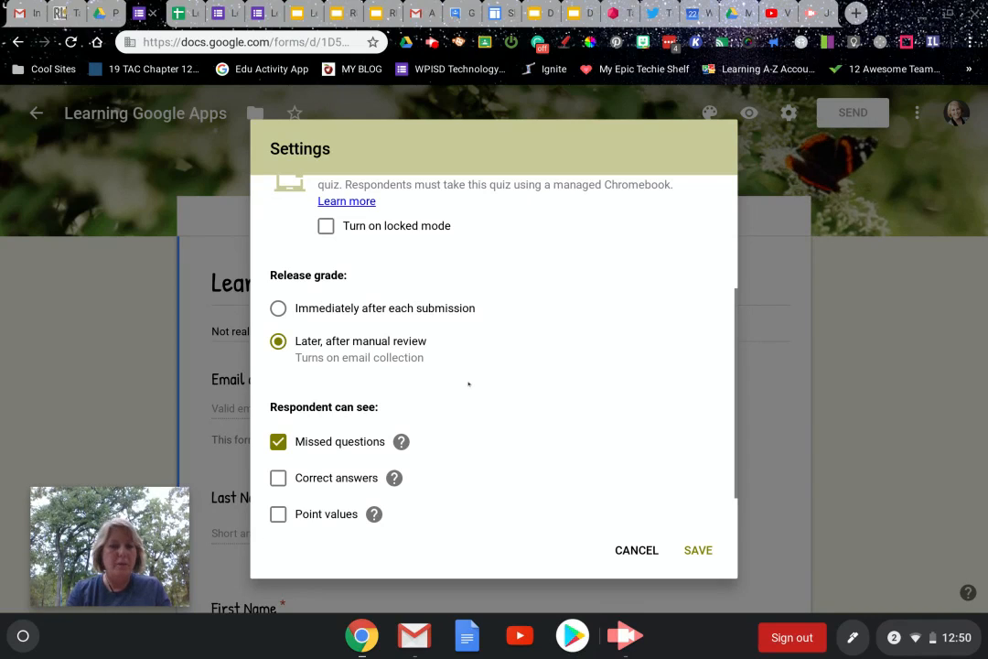
pyautogui.scroll(3, 468, 364)
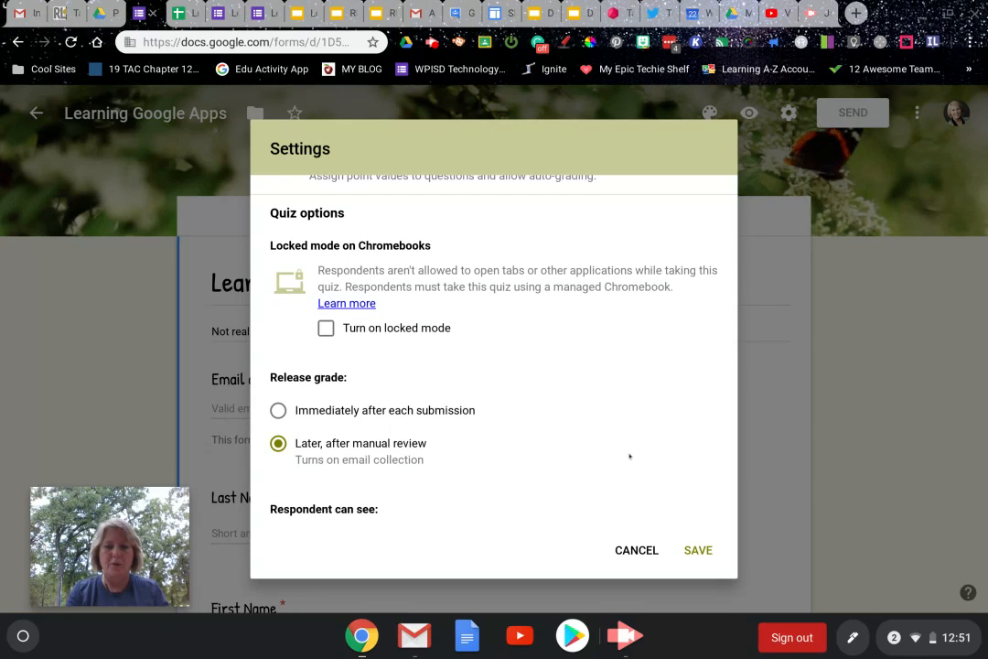
pyautogui.click(695, 549)
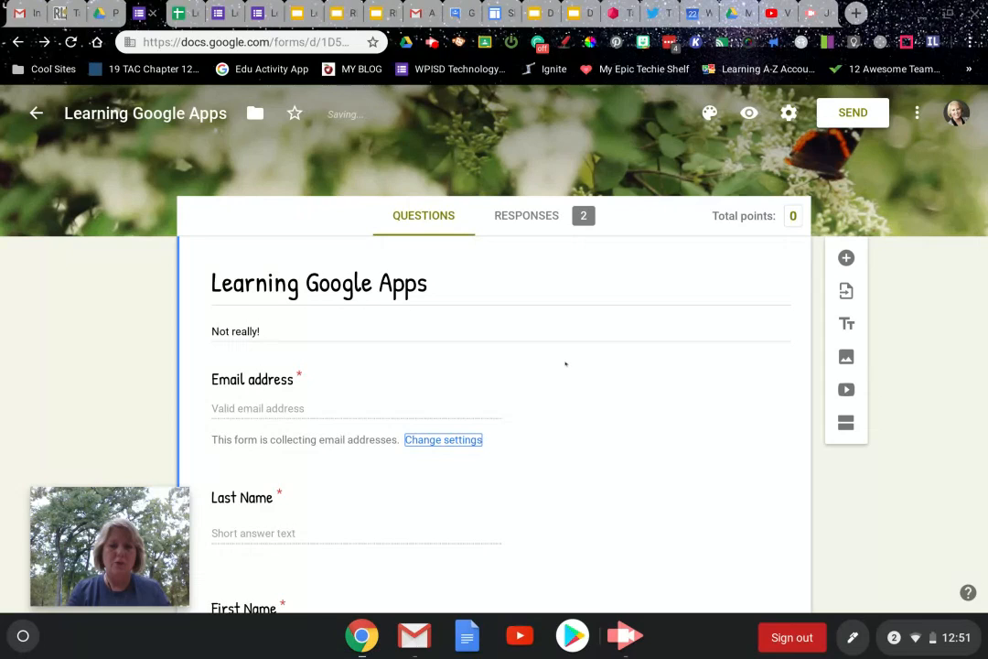
# - Mark Option 2 as the correct answer in the answer key of Question #1 Multiple Choice
pyautogui.scroll(-2, 566, 364)
pyautogui.scroll(-10, 565, 364)
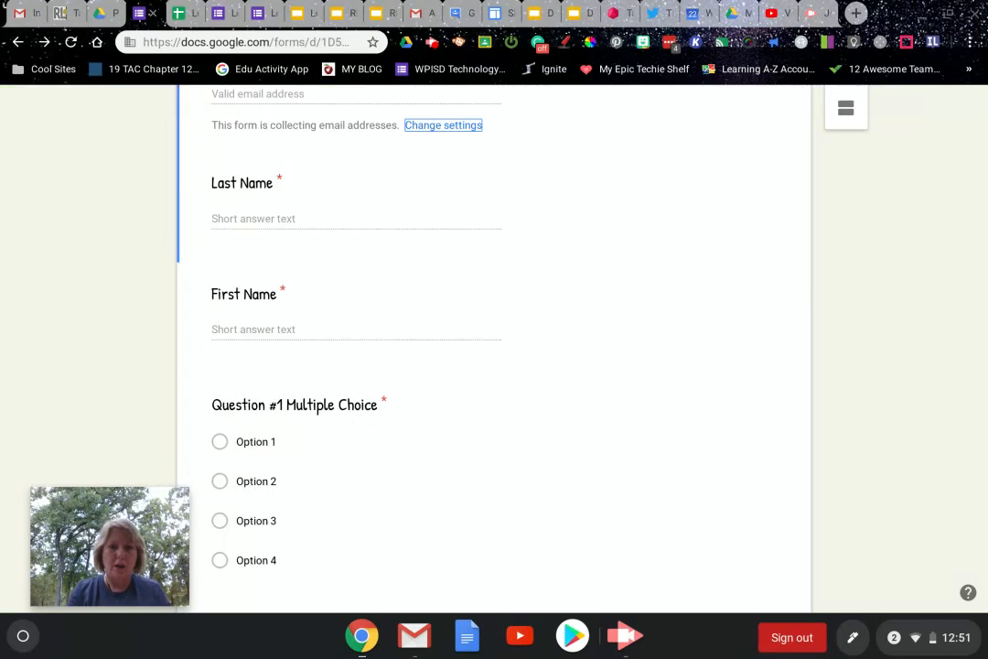
pyautogui.scroll(8, 565, 364)
pyautogui.scroll(4, 507, 329)
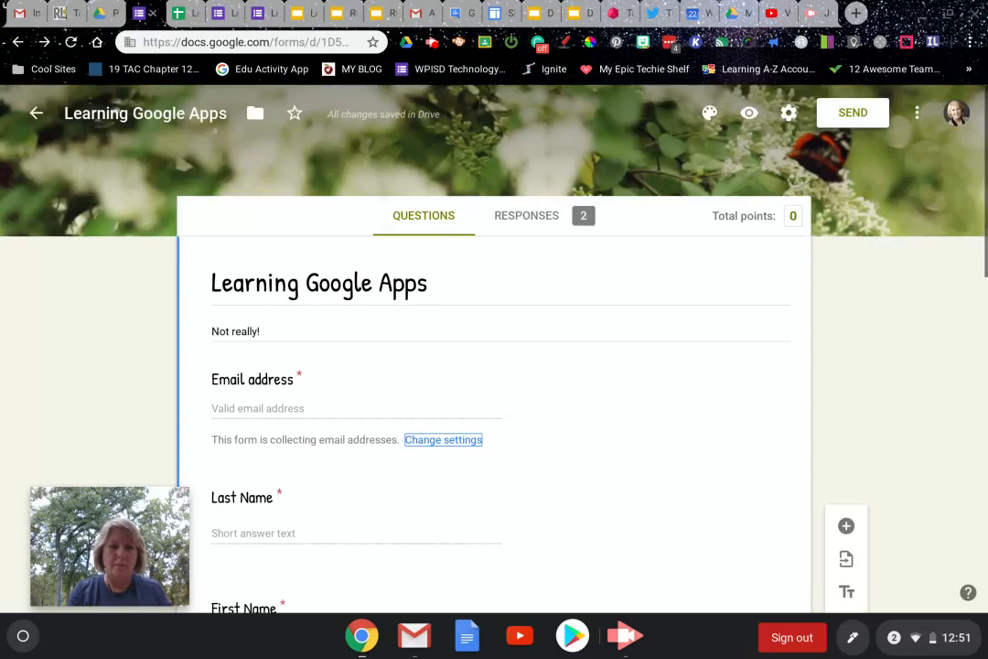
pyautogui.click(420, 222)
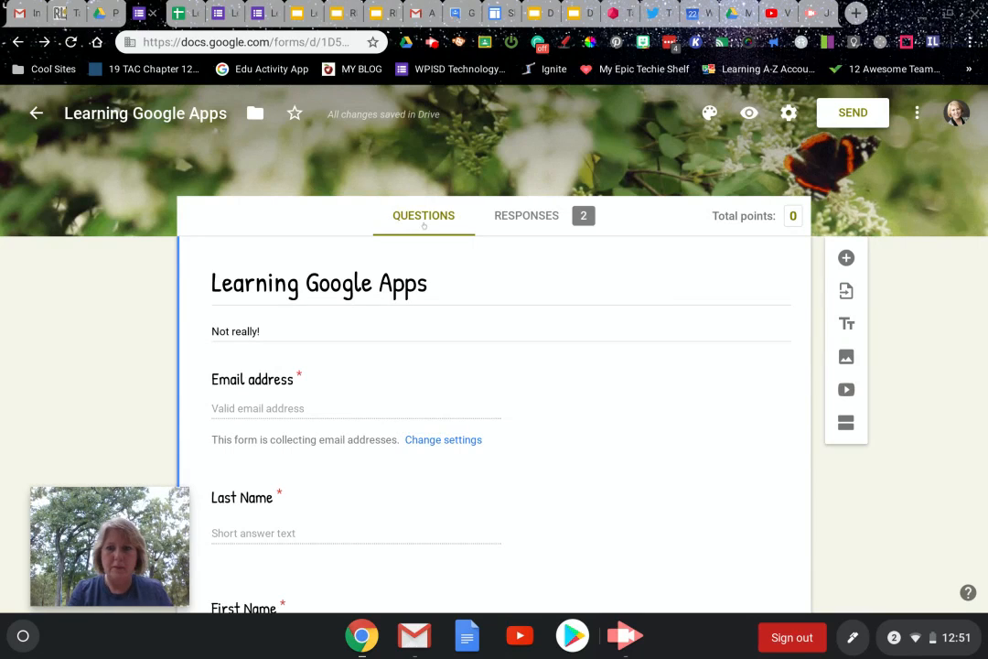
pyautogui.scroll(-3, 454, 276)
pyautogui.scroll(-4, 454, 276)
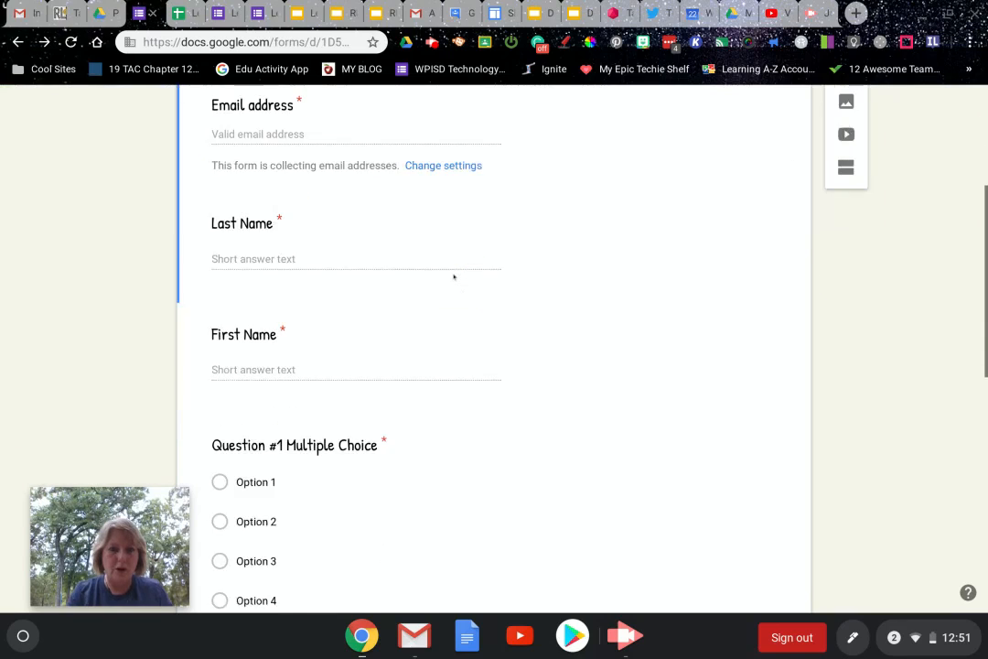
pyautogui.click(368, 409)
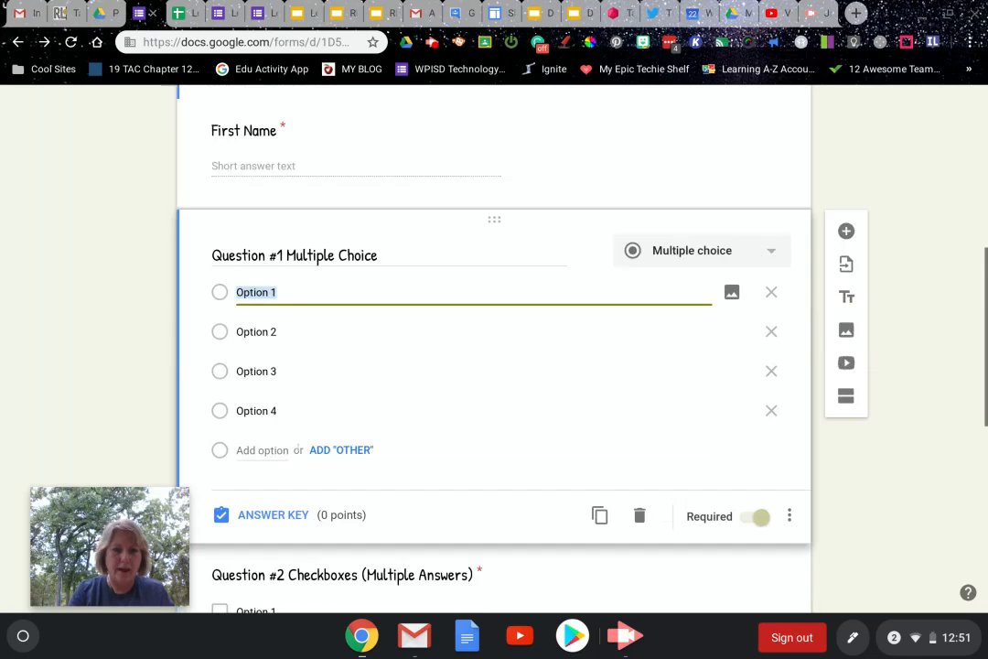
pyautogui.click(221, 372)
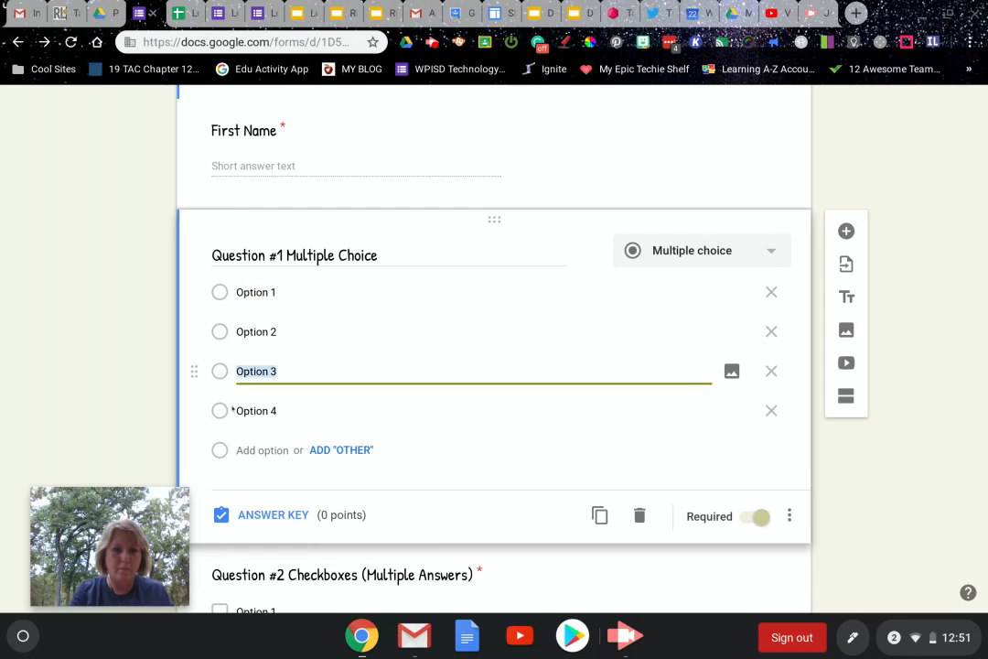
pyautogui.click(272, 514)
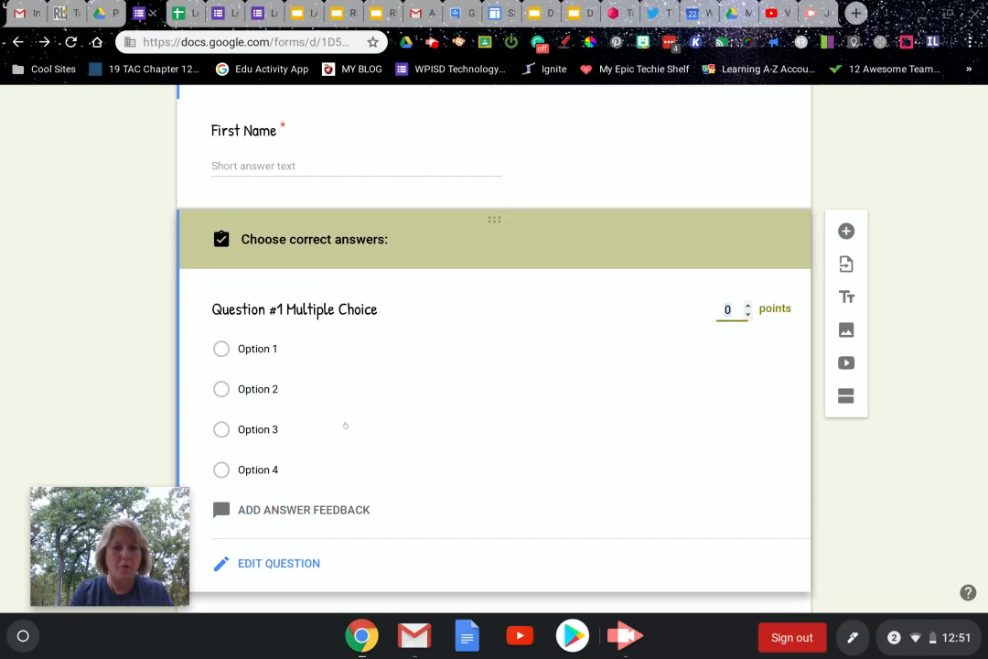
pyautogui.click(221, 388)
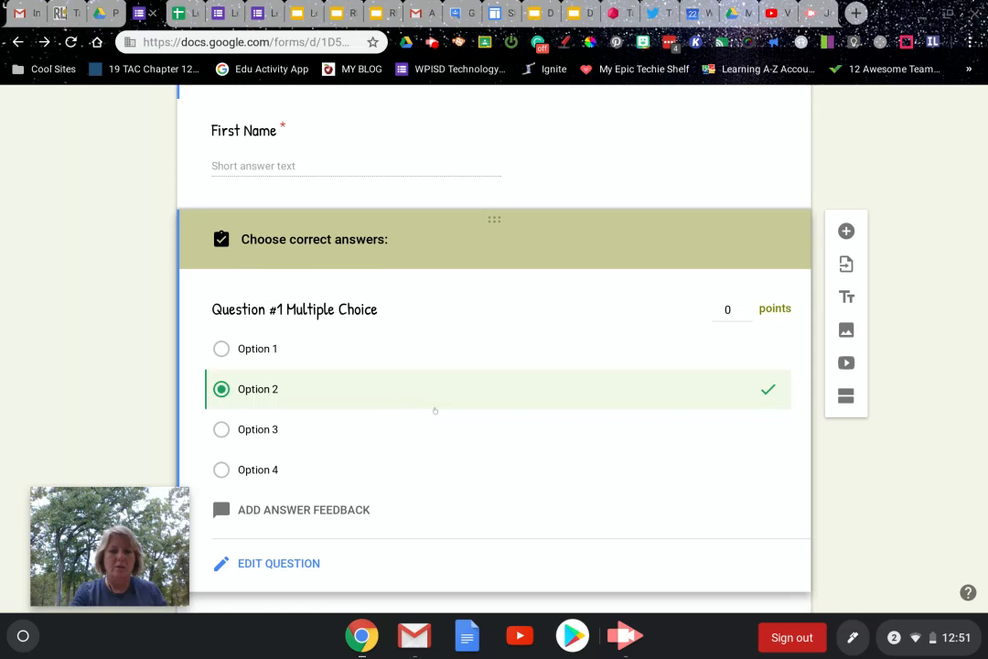
# - Mark Options 2 and 3 as the correct answers in the answer key of Question #2 Checkboxes
pyautogui.scroll(-5, 435, 411)
pyautogui.scroll(2, 436, 411)
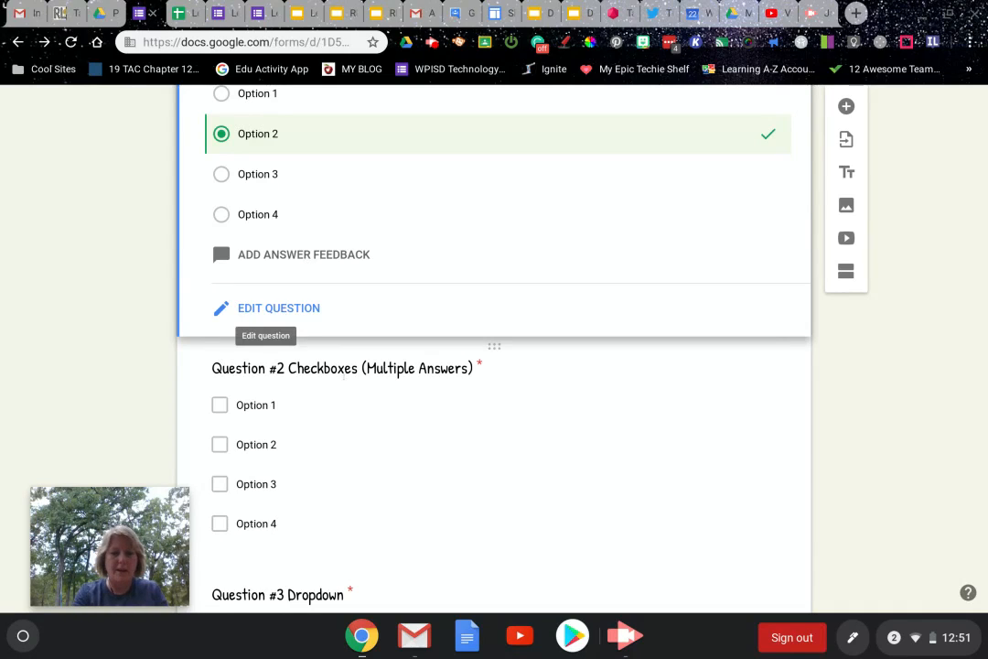
pyautogui.click(342, 430)
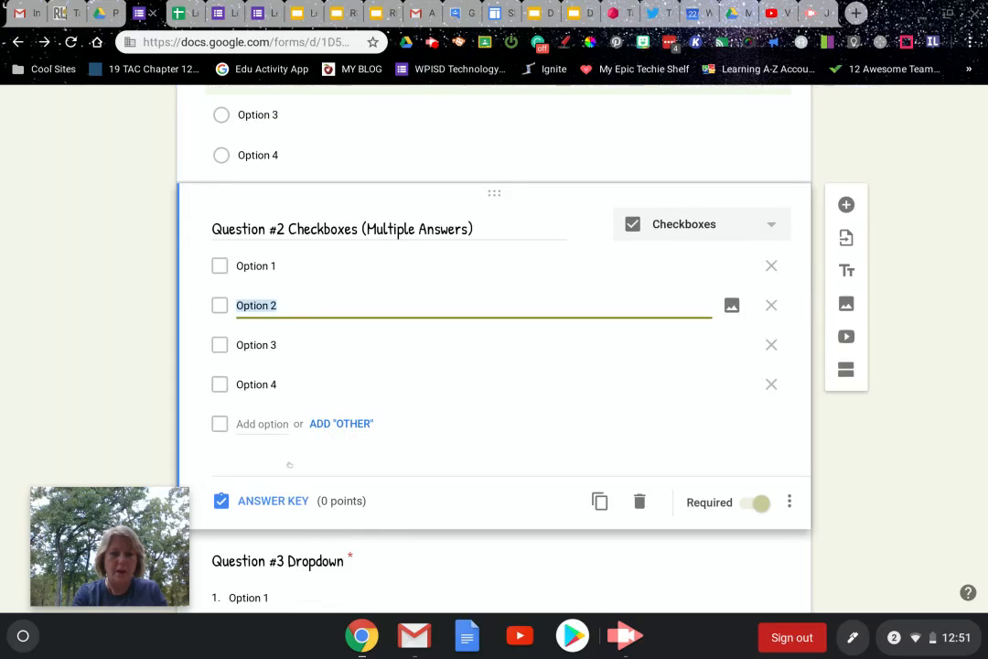
pyautogui.click(274, 500)
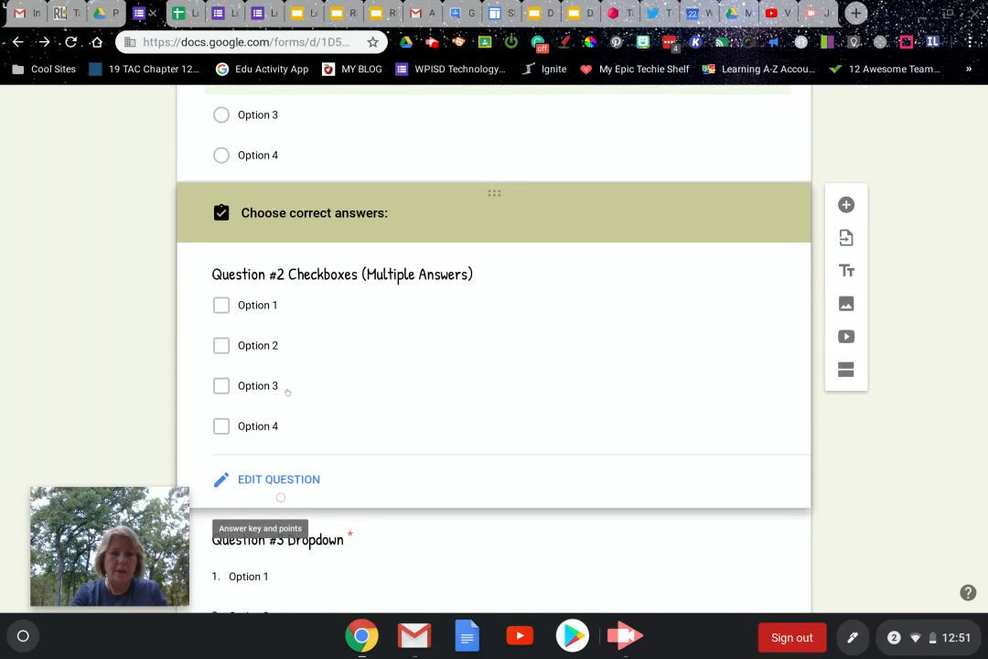
pyautogui.click(222, 403)
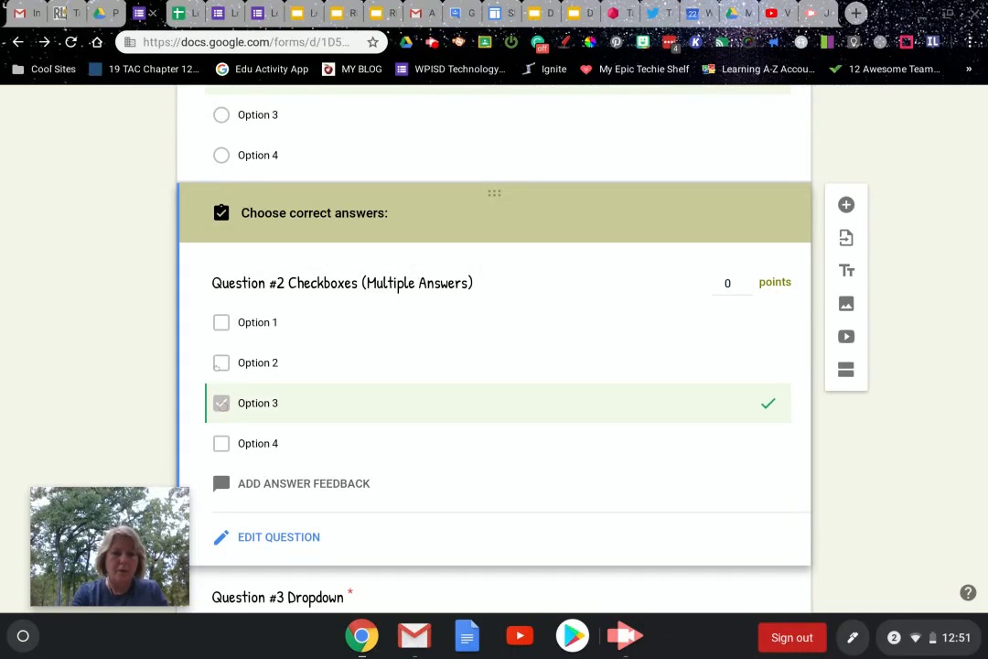
pyautogui.click(221, 363)
# - Mark Option 4 as the correct answer in the answer key of Question #3 Dropdown
pyautogui.scroll(-2, 371, 406)
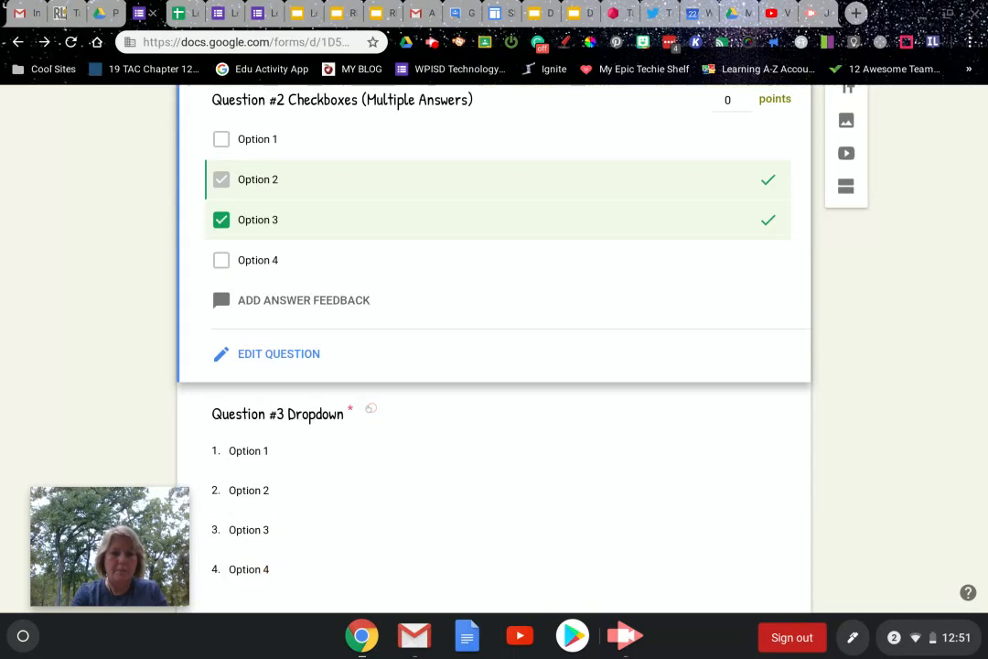
pyautogui.scroll(-2, 371, 408)
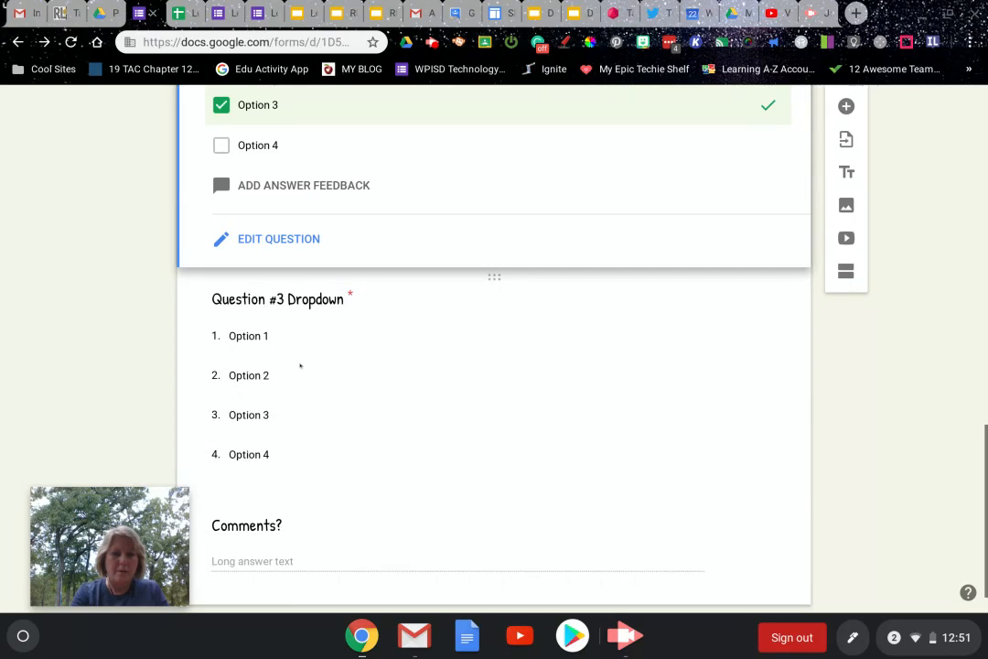
pyautogui.click(302, 368)
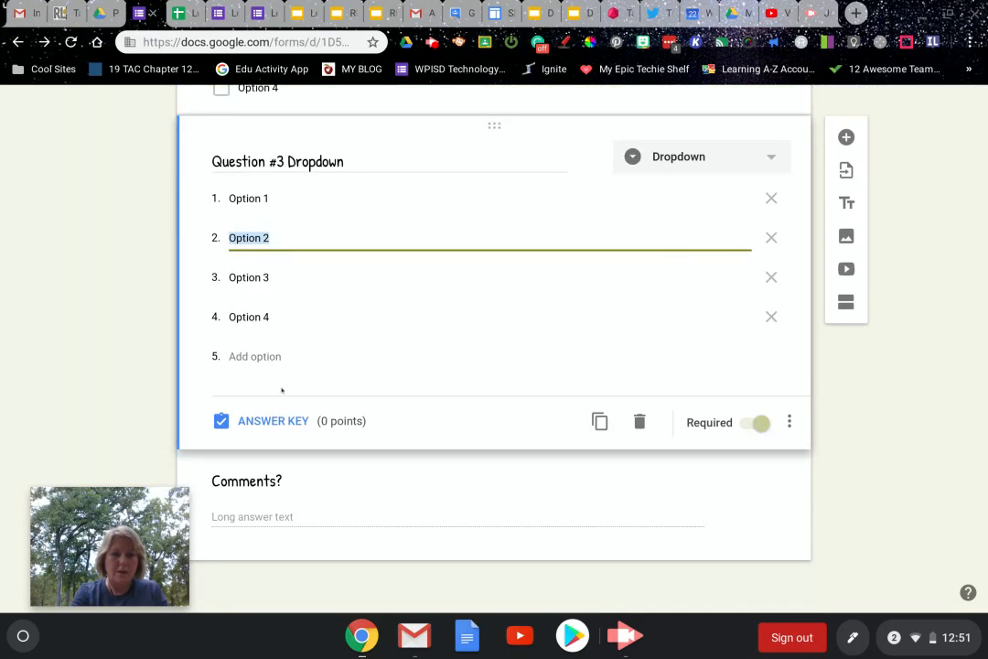
pyautogui.click(266, 420)
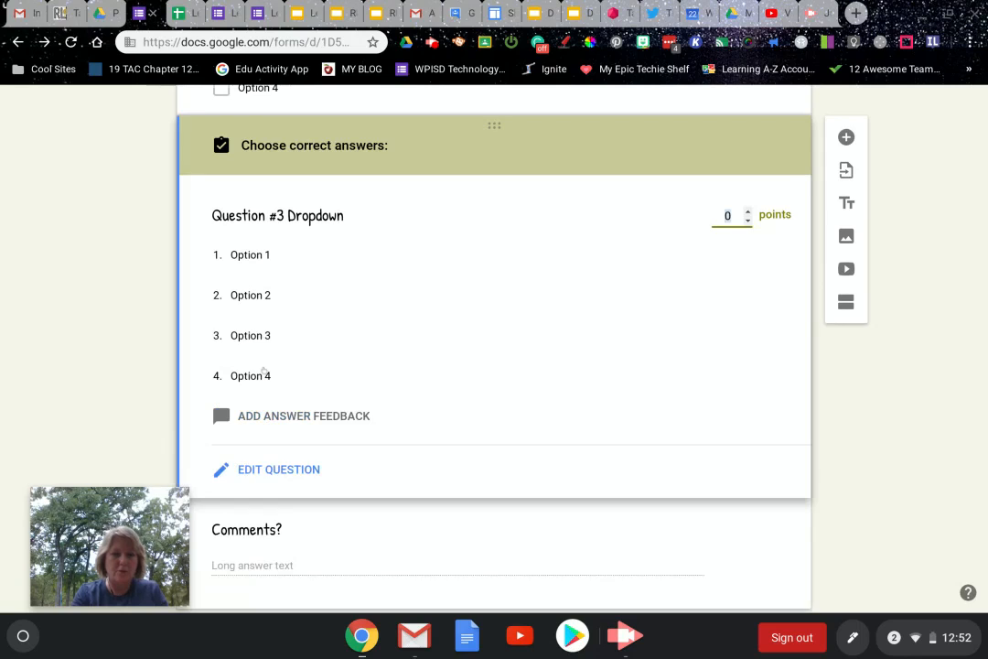
pyautogui.click(331, 375)
pyautogui.scroll(-1, 368, 379)
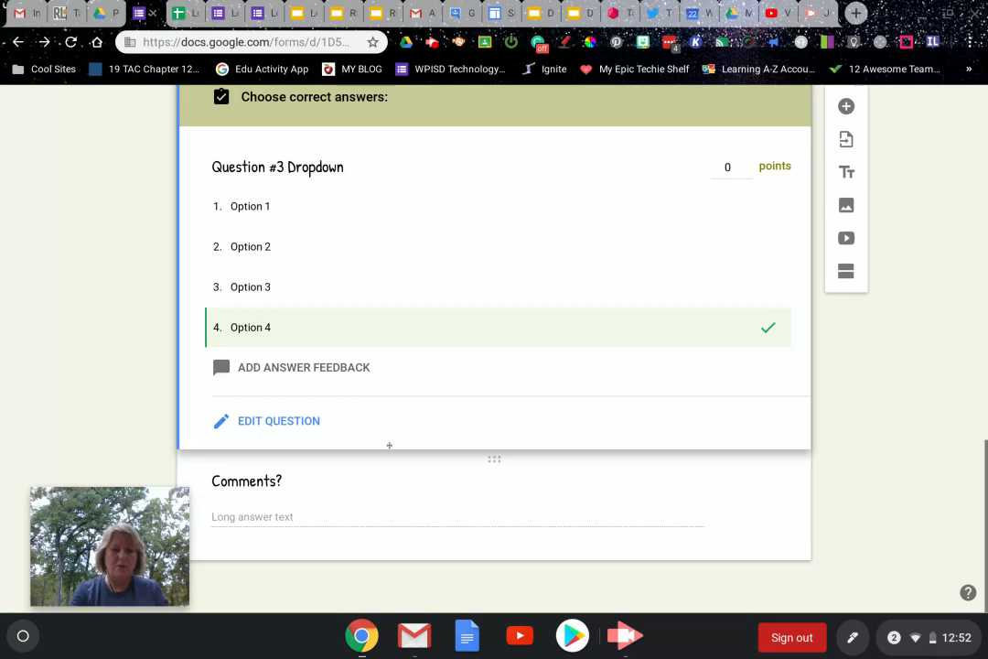
# - Check the point values across the quiz, preview the form as a respondent, and return to the form editor
pyautogui.scroll(1, 642, 421)
pyautogui.scroll(3, 643, 421)
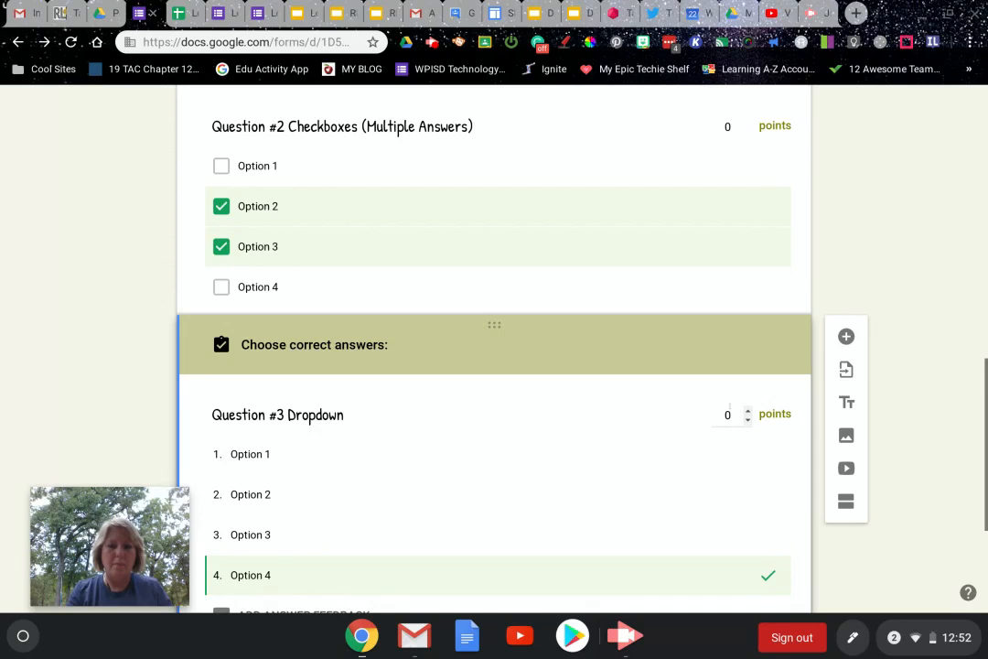
pyautogui.scroll(1, 719, 447)
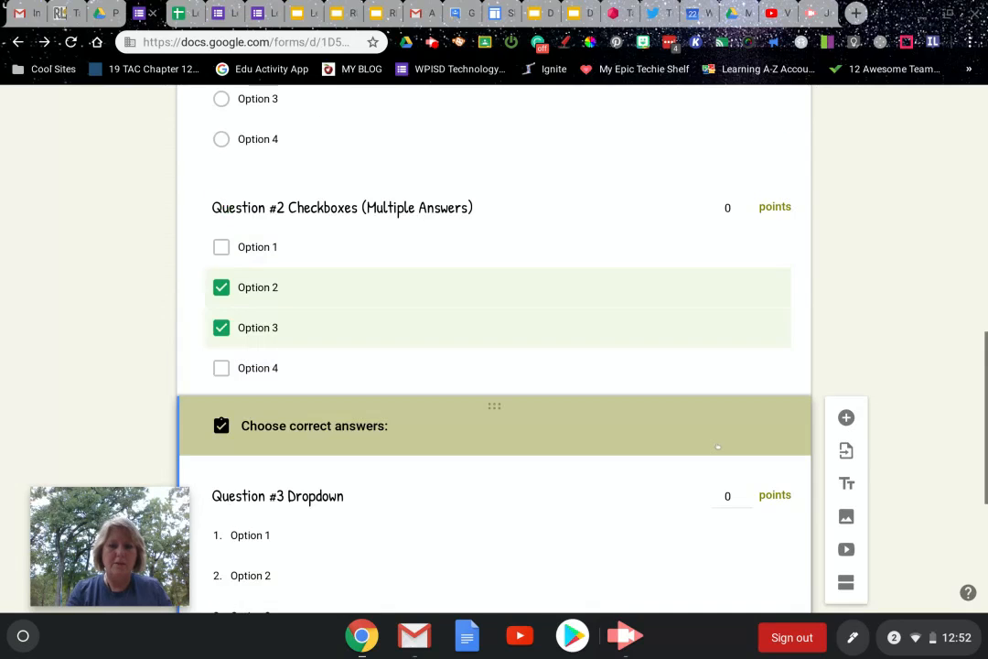
pyautogui.scroll(10, 719, 446)
pyautogui.scroll(-10, 738, 430)
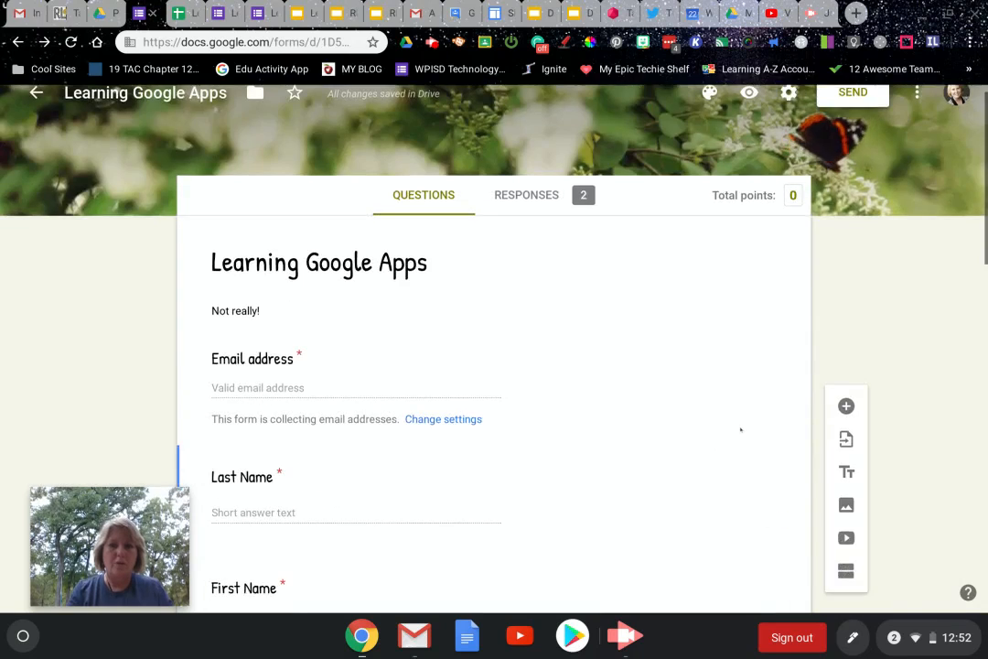
pyautogui.scroll(-3, 741, 429)
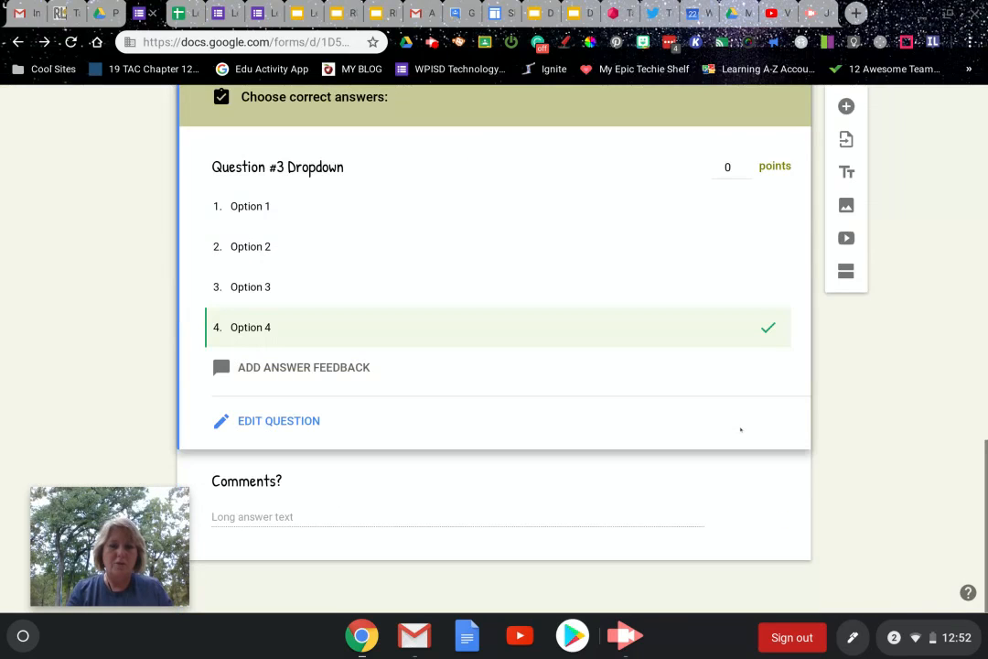
pyautogui.scroll(15, 741, 429)
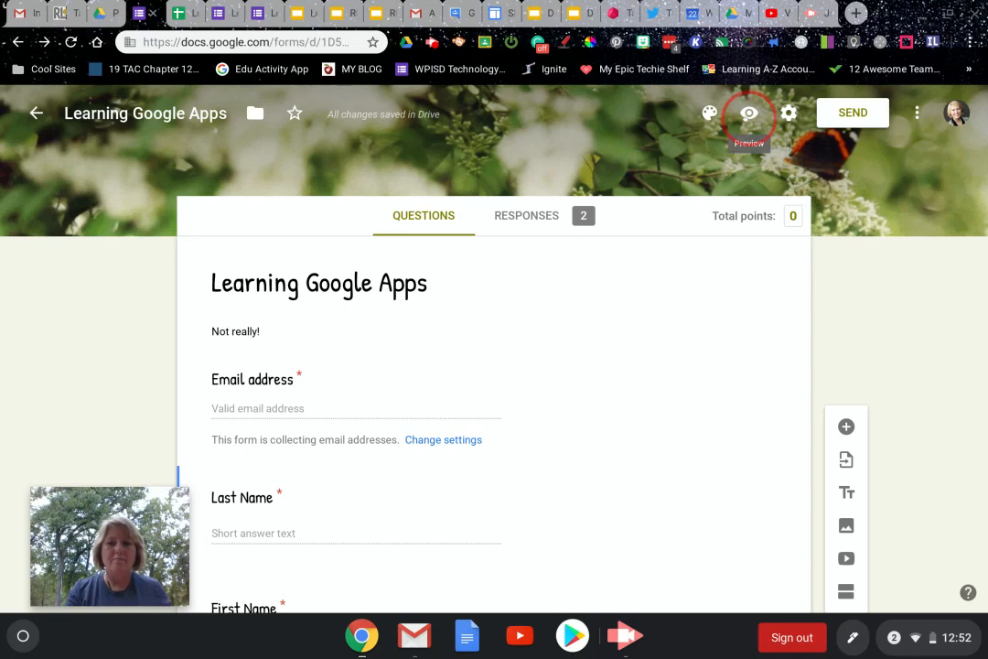
pyautogui.click(747, 115)
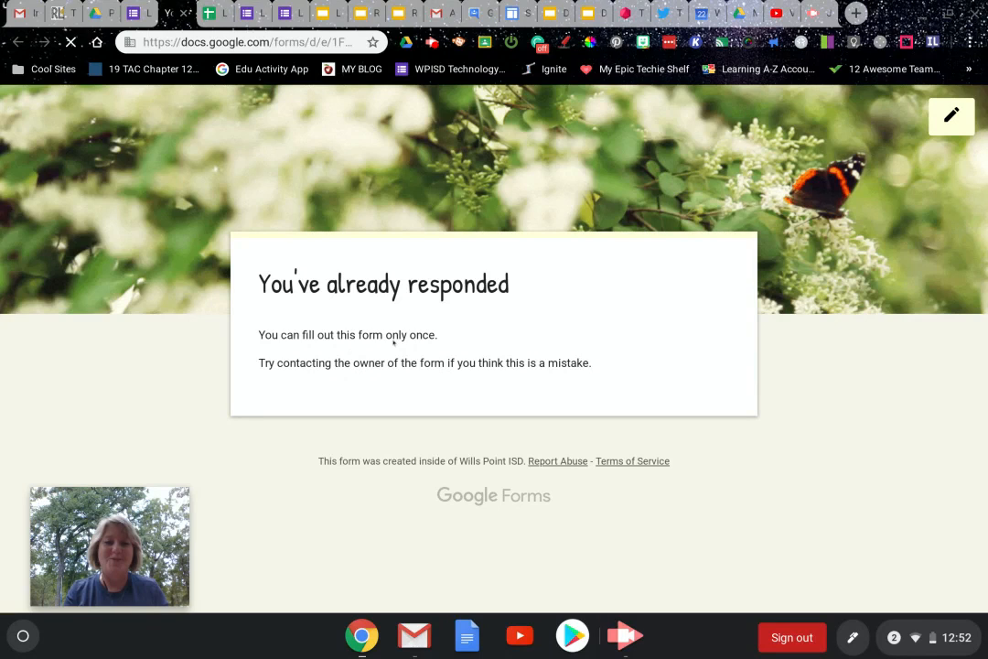
pyautogui.click(133, 14)
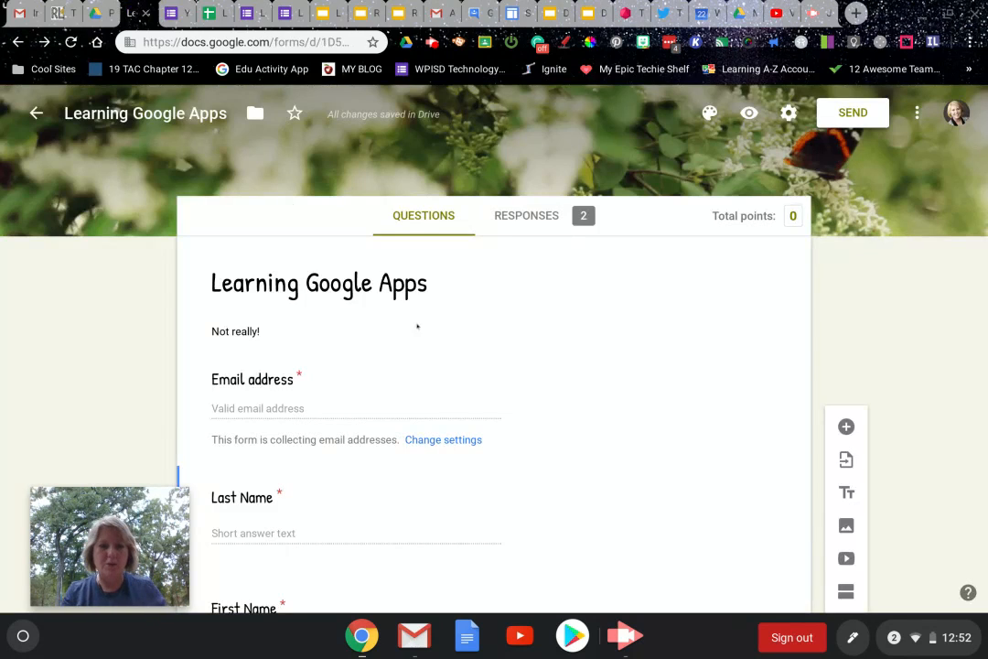
# - Show the link for sending the form and shorten its URL
pyautogui.scroll(-1, 502, 339)
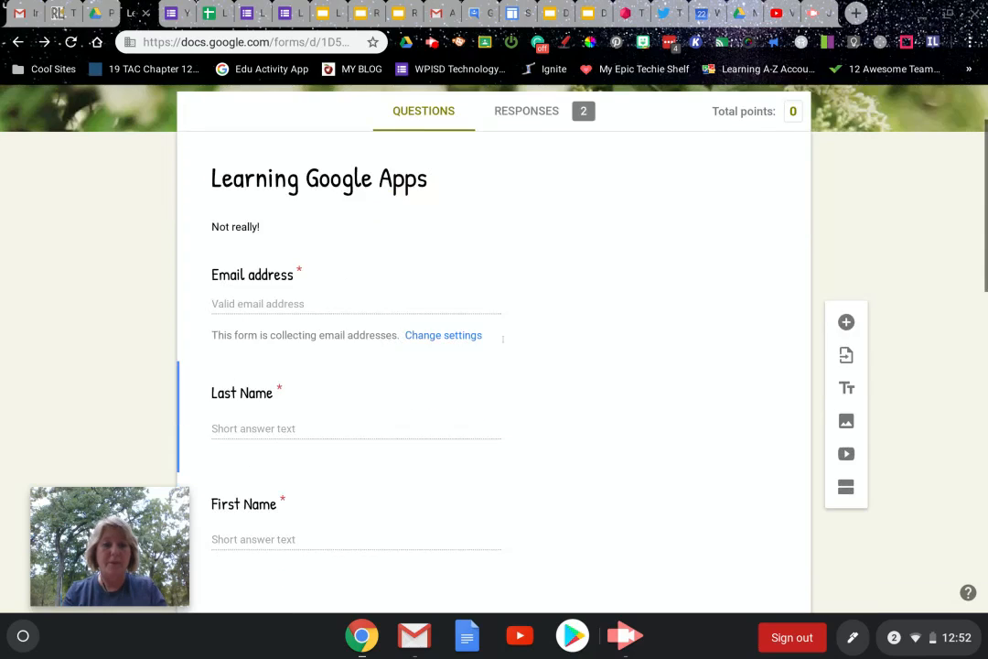
pyautogui.scroll(-1, 503, 339)
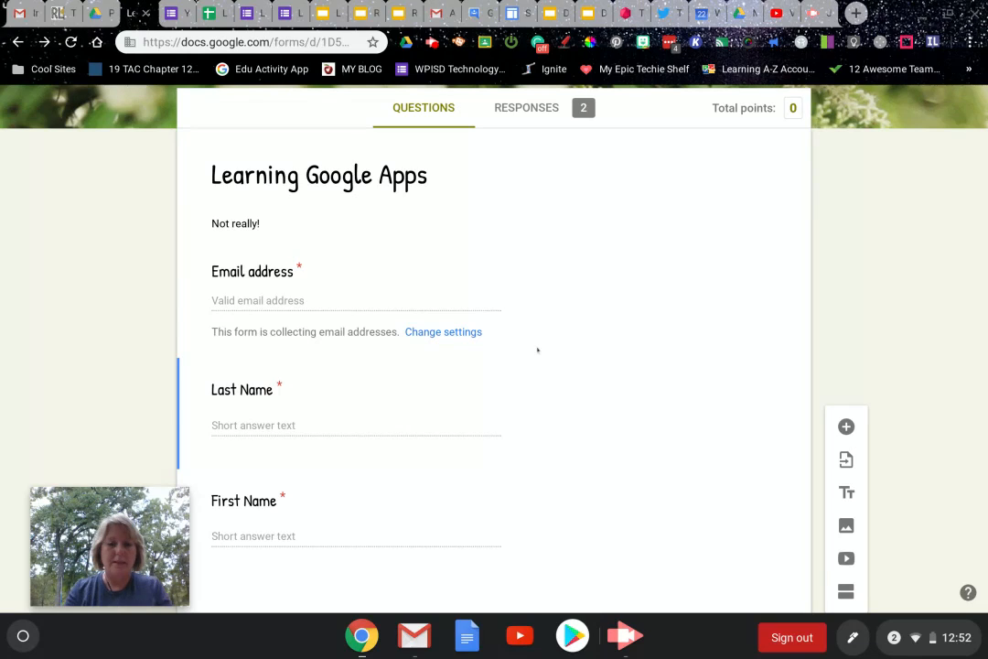
pyautogui.scroll(-1, 536, 349)
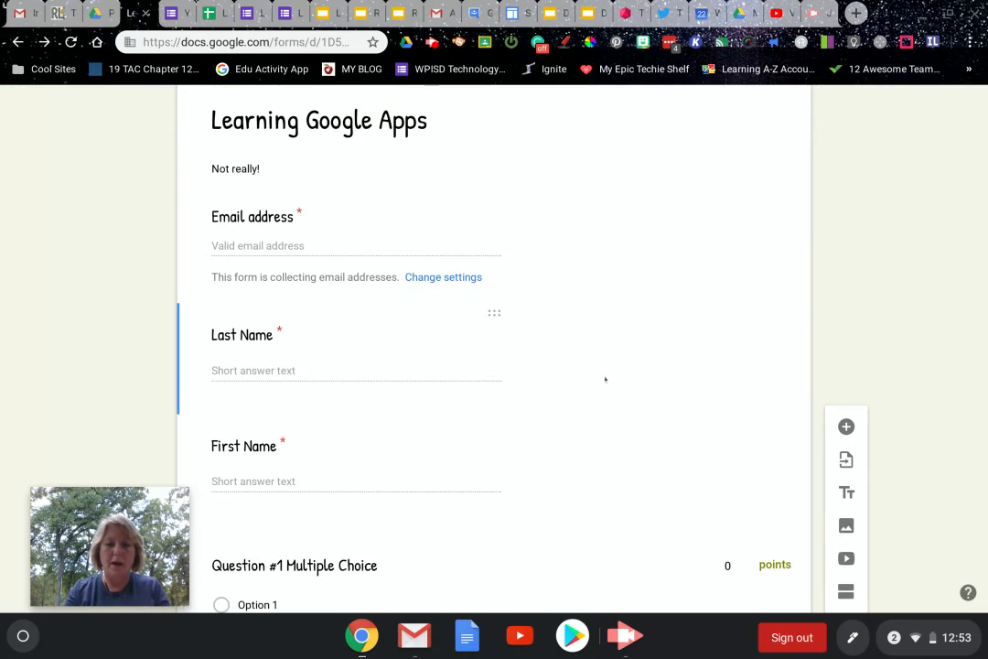
pyautogui.scroll(3, 604, 379)
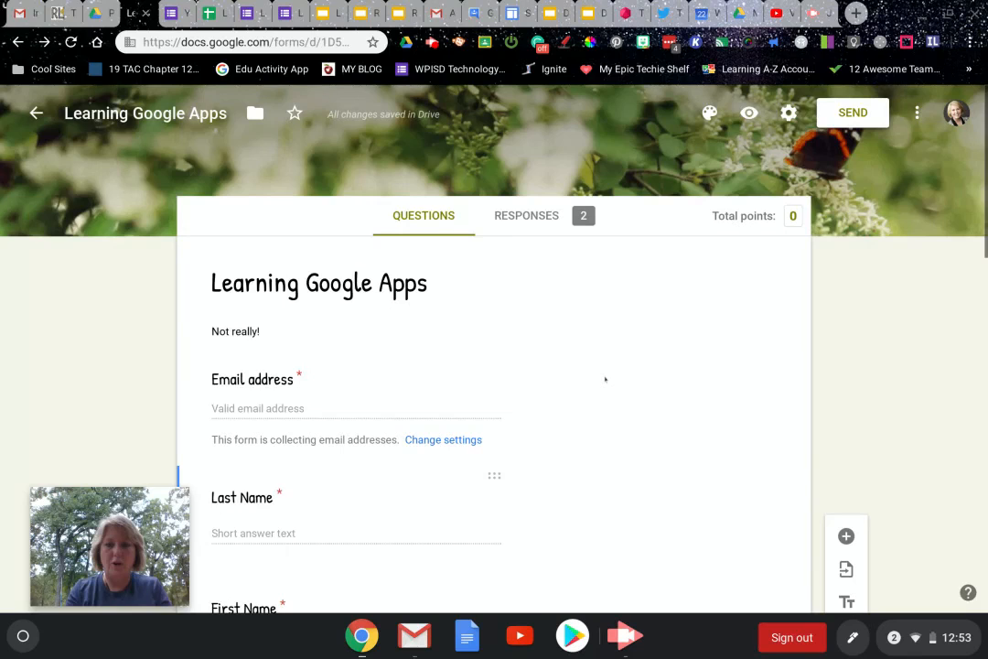
pyautogui.click(839, 116)
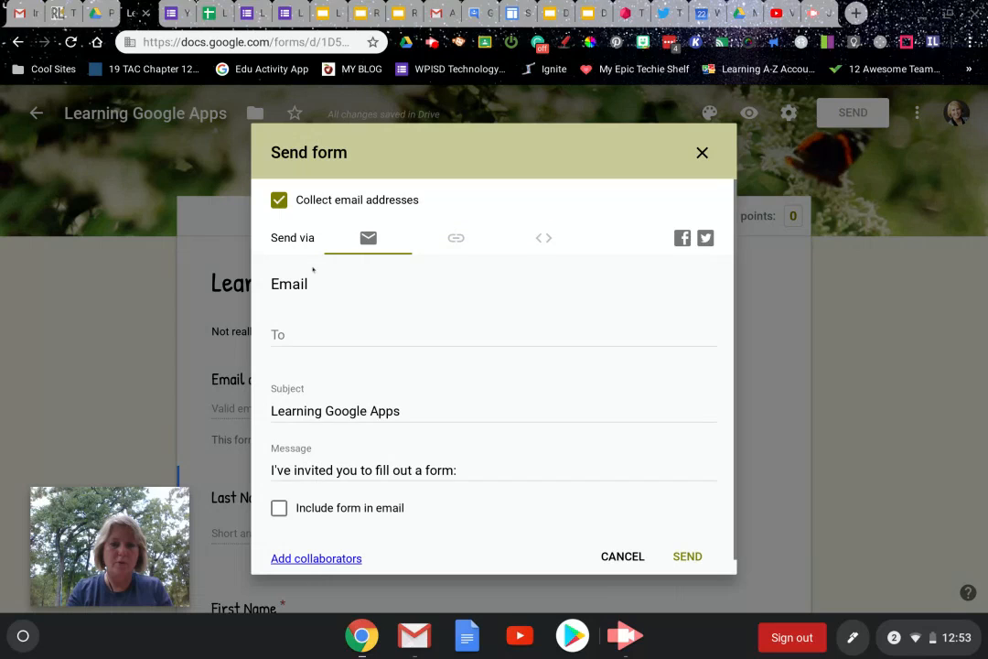
pyautogui.click(456, 239)
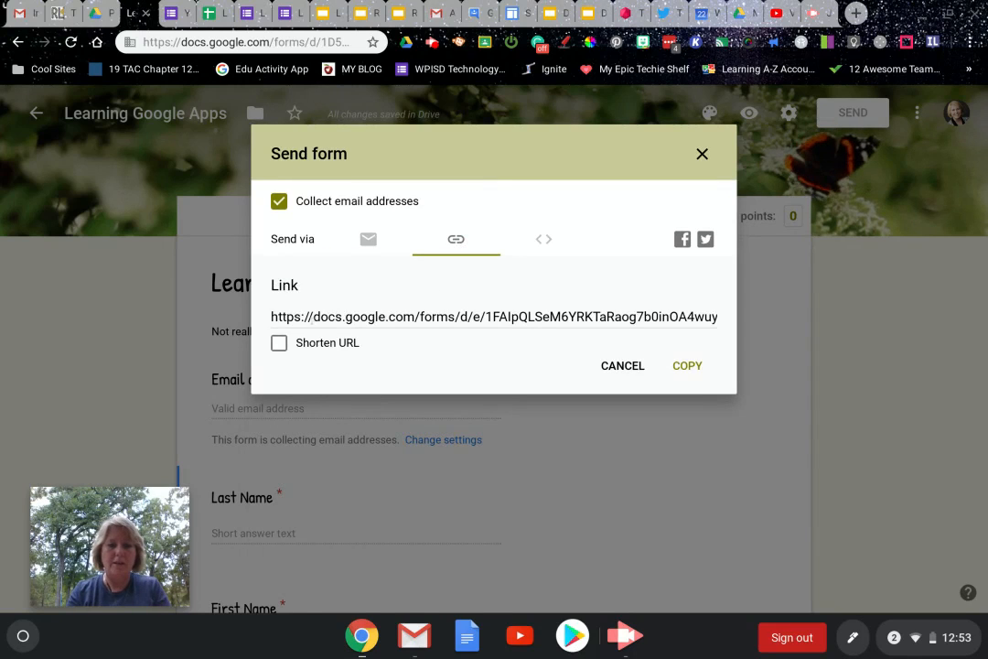
pyautogui.click(278, 344)
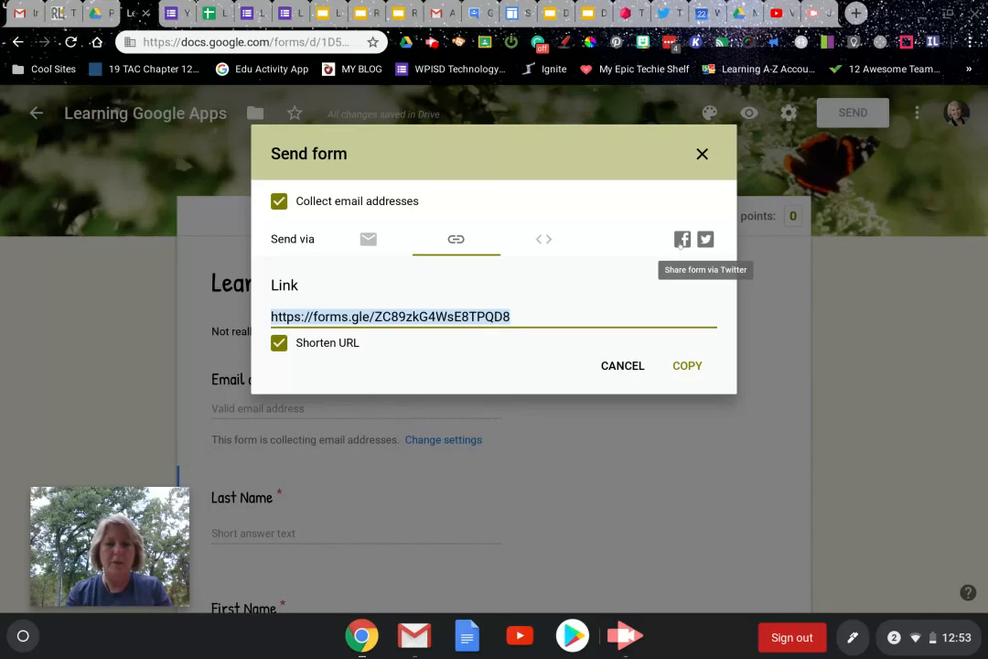
# - View the form's HTML embed code and dimensions, and close the sending options without copying anything
pyautogui.click(544, 238)
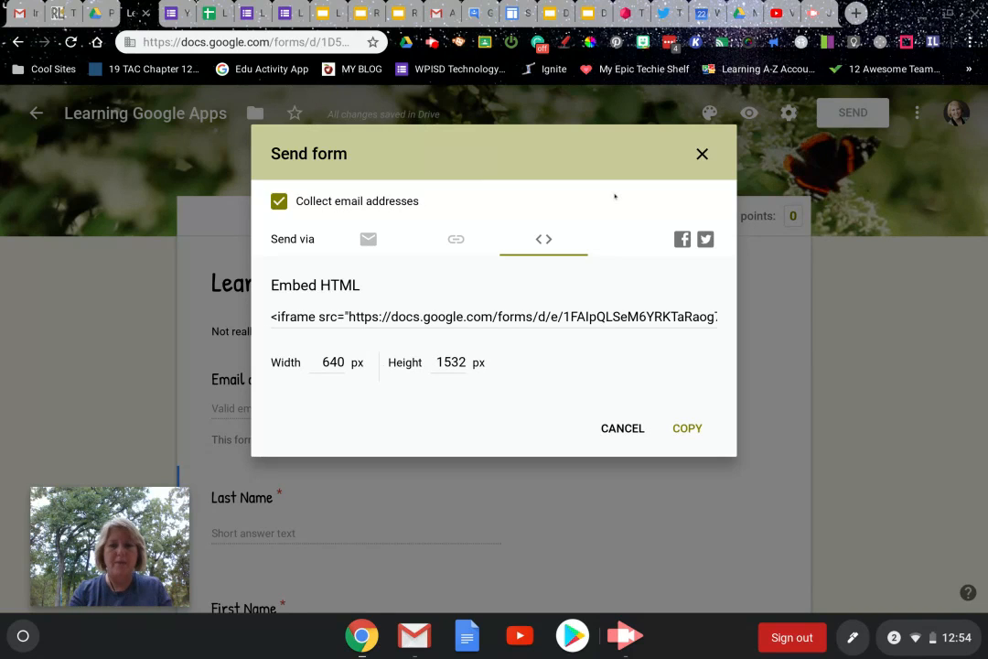
pyautogui.click(702, 154)
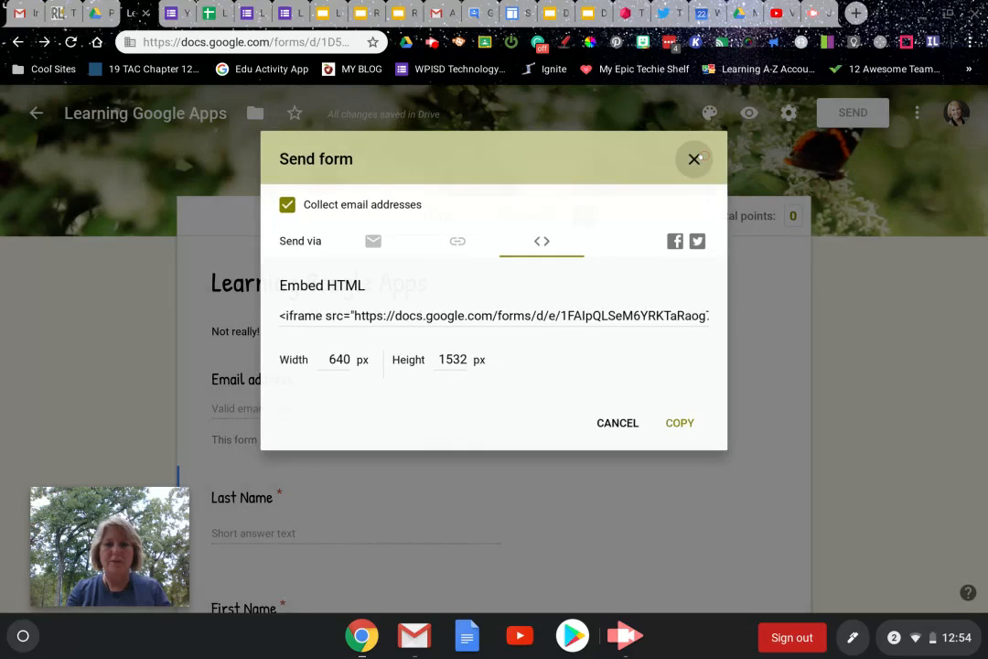
pyautogui.click(732, 274)
# - Examine the form's additional actions, such as copying, printing and adding collaborators, and close the list without choosing one
pyautogui.click(915, 112)
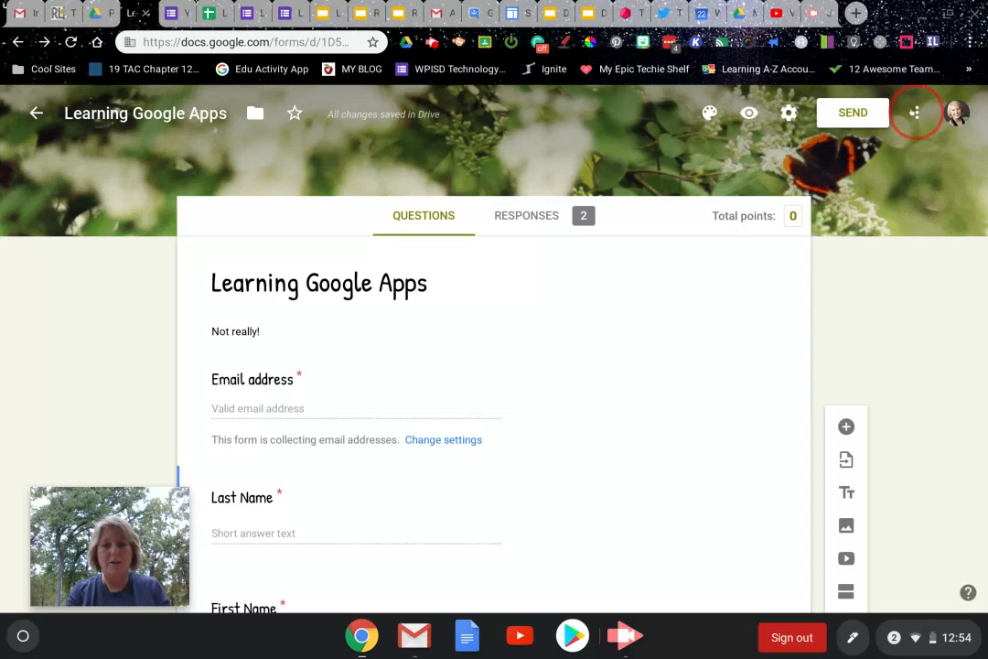
pyautogui.click(915, 112)
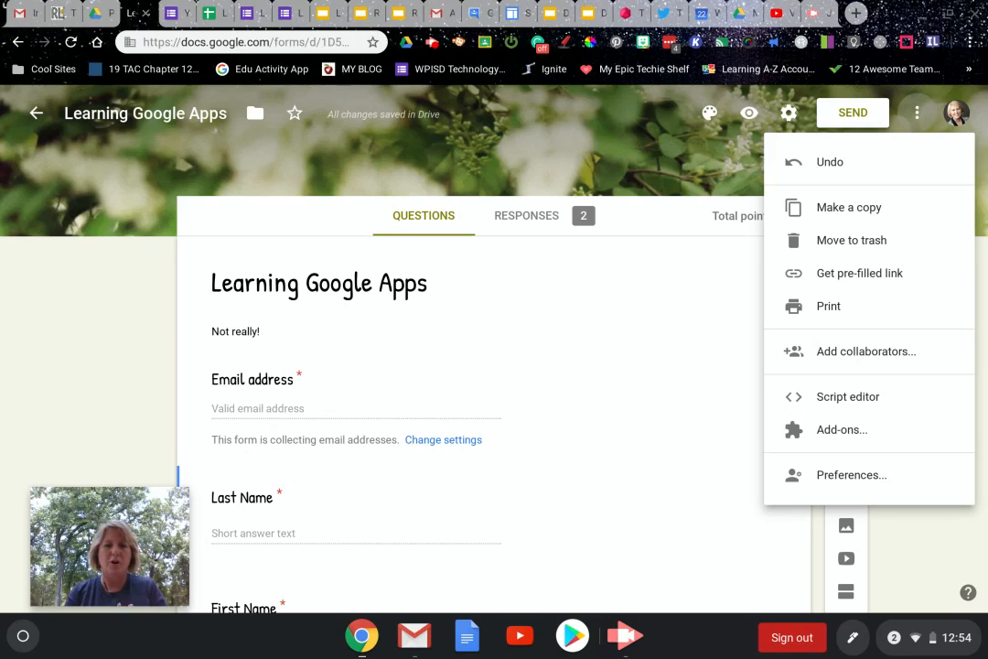
pyautogui.click(643, 176)
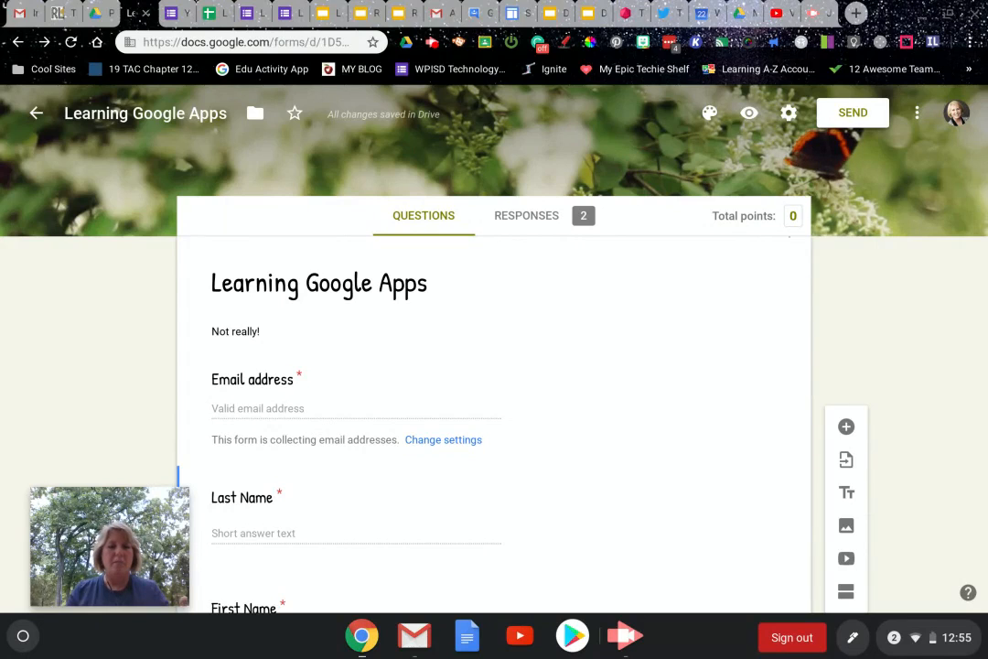